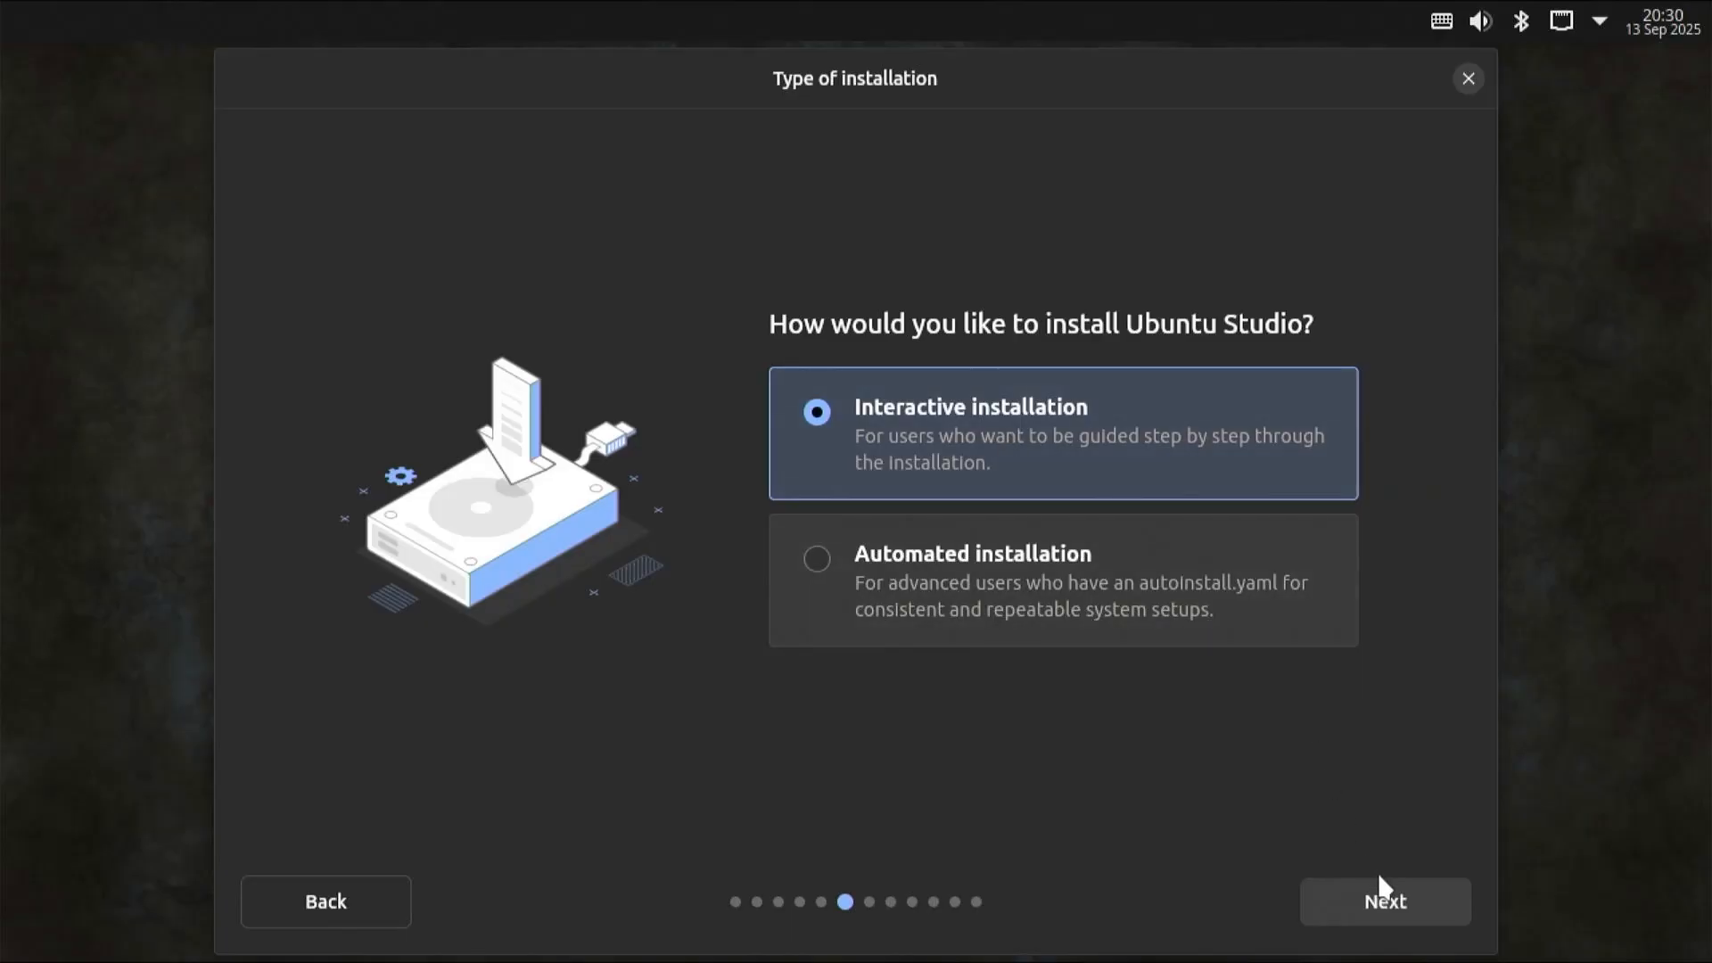
Continue with the interactive installation and choose to erase the disk and install Ubuntu Studio.
click(1376, 906)
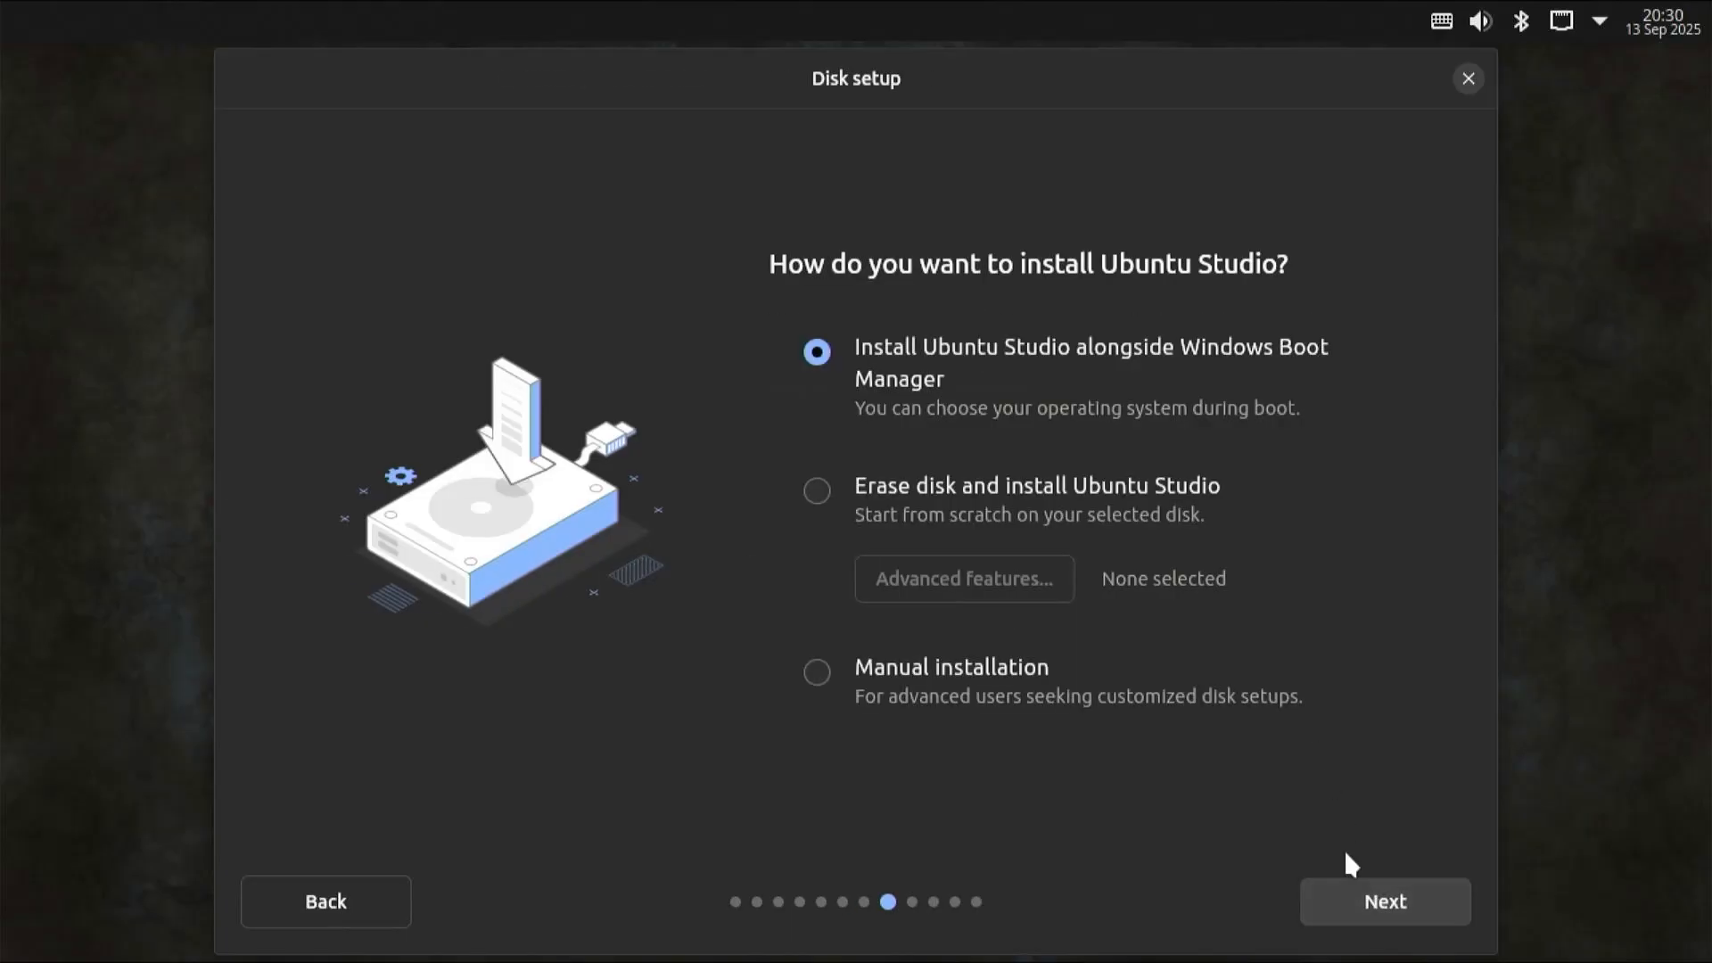
click(885, 489)
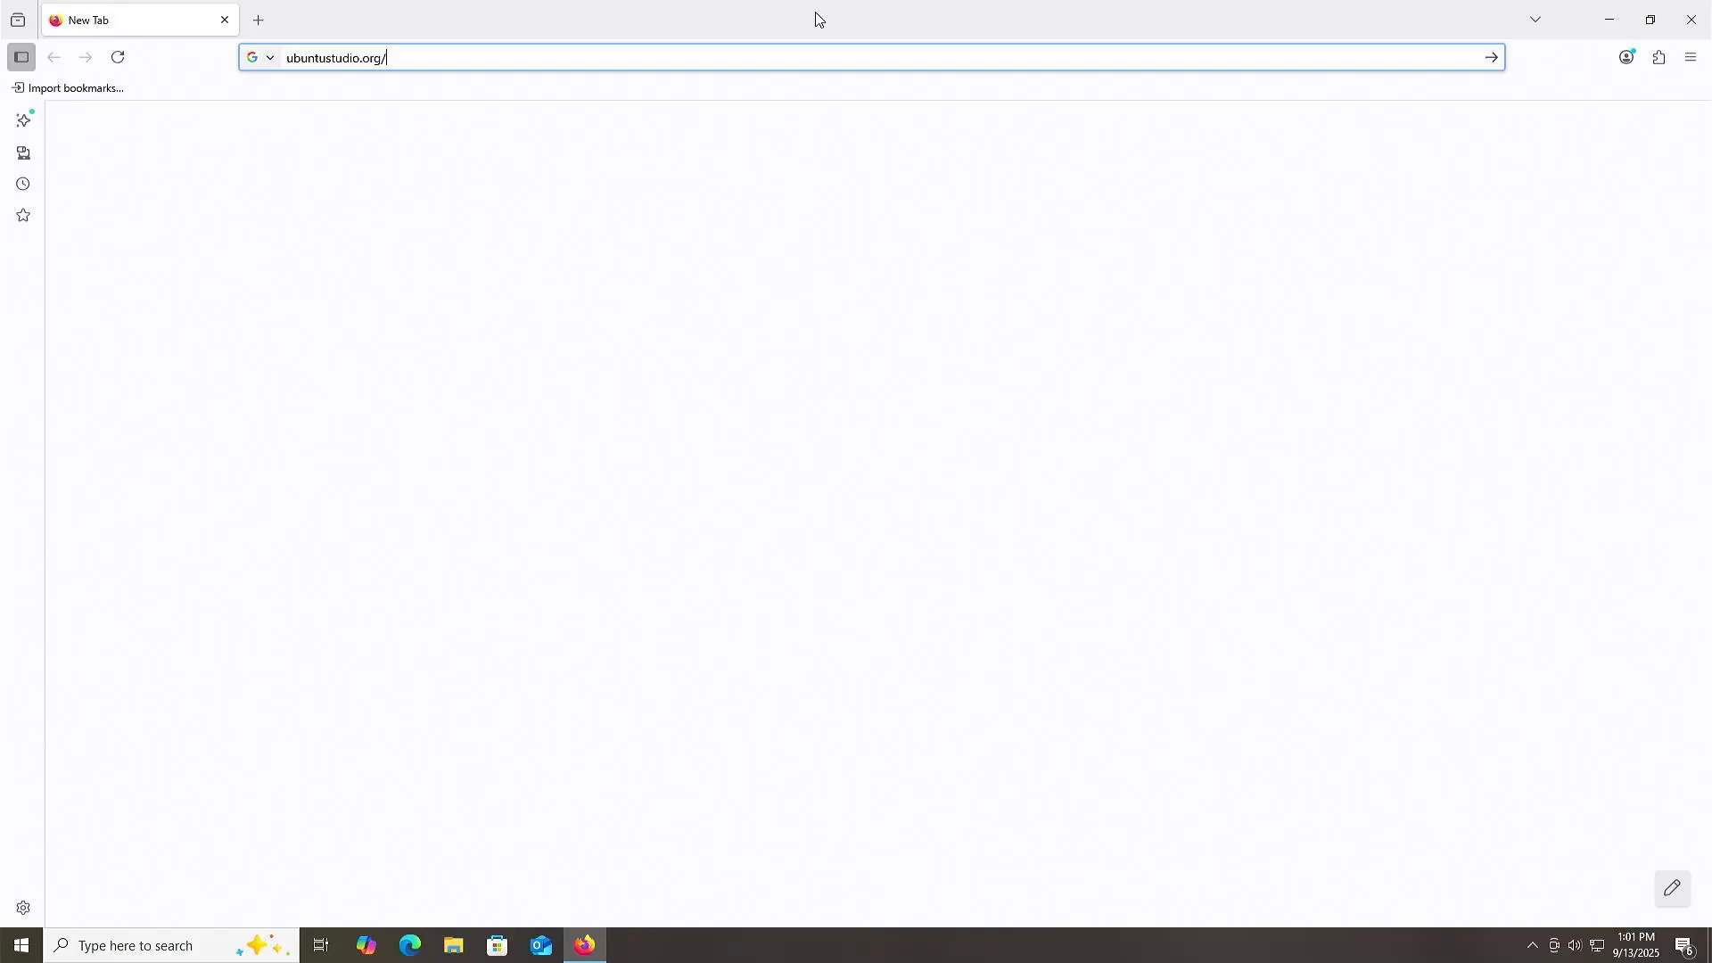
Open ubuntustudio.org and start the direct download of Ubuntu Studio 24.04.3 LTS.
key(BackSpace)
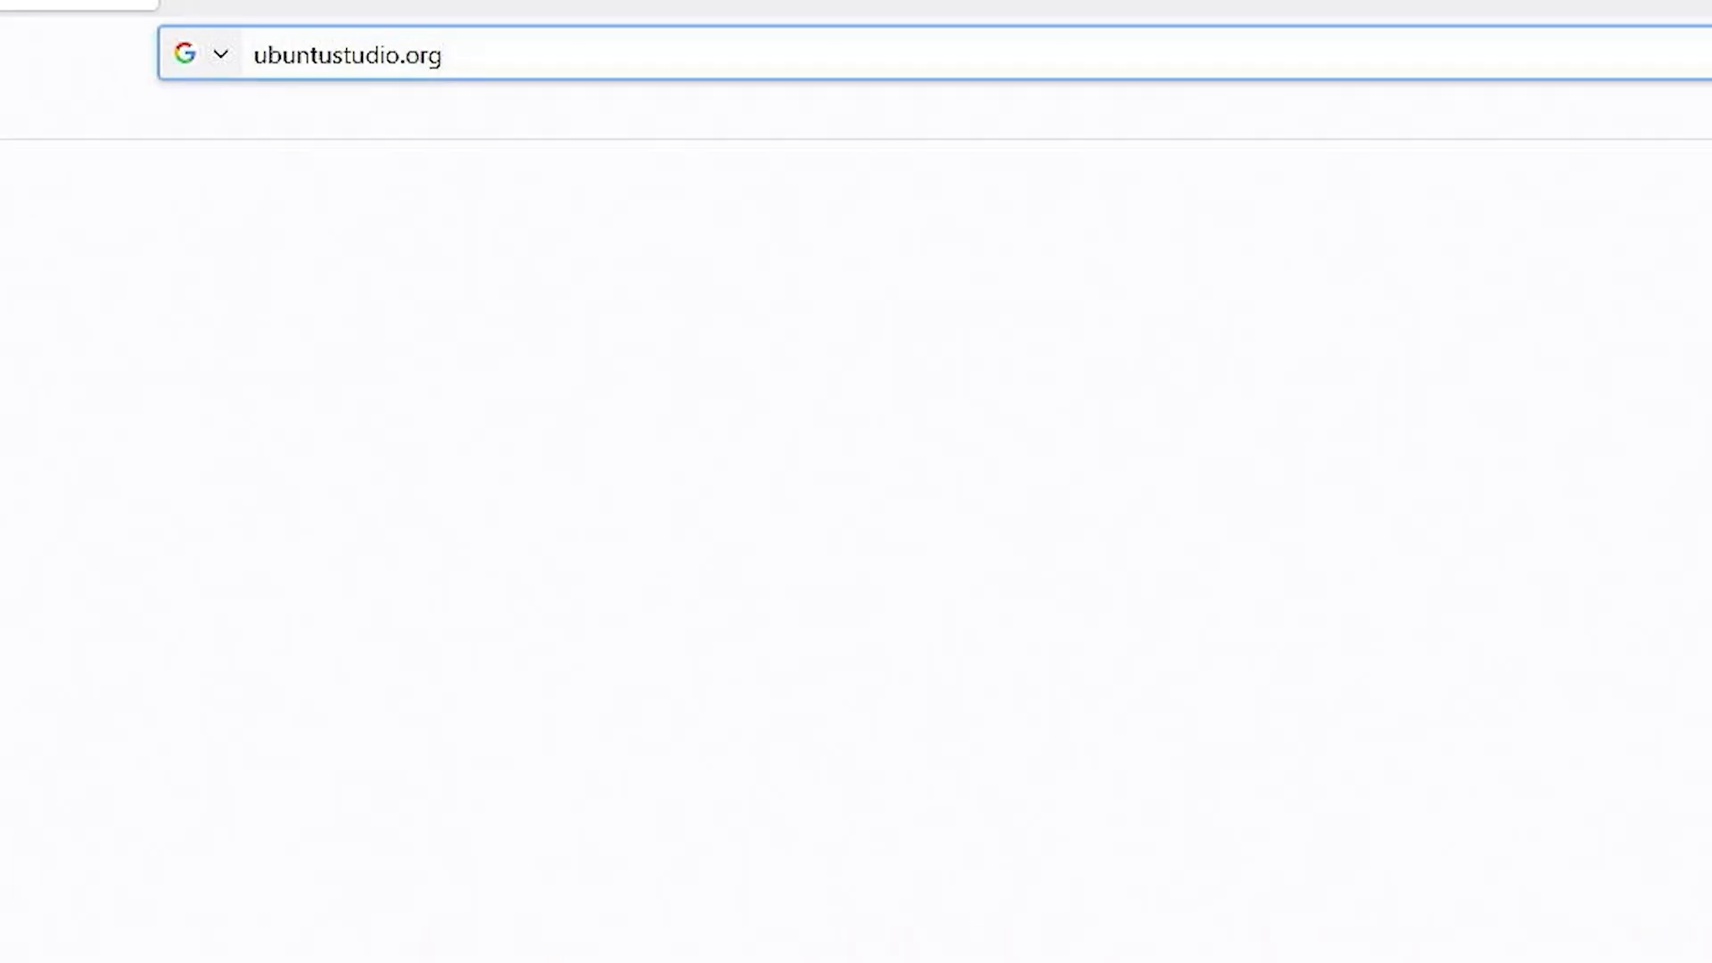
key(Return)
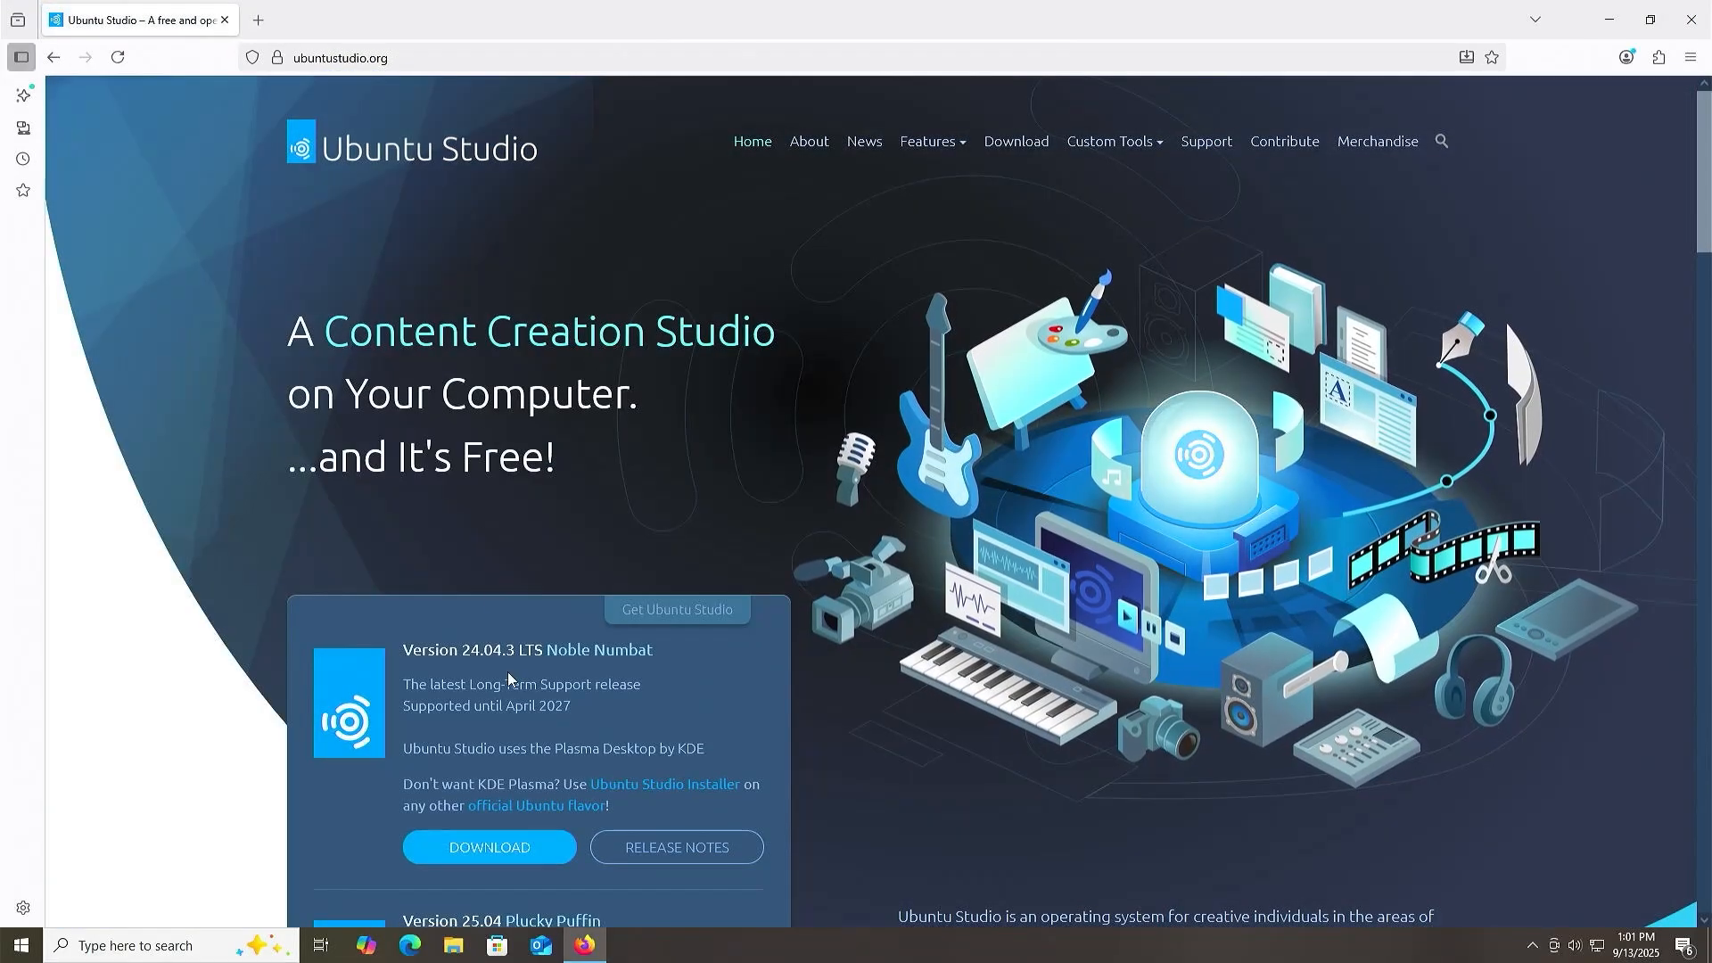
click(508, 847)
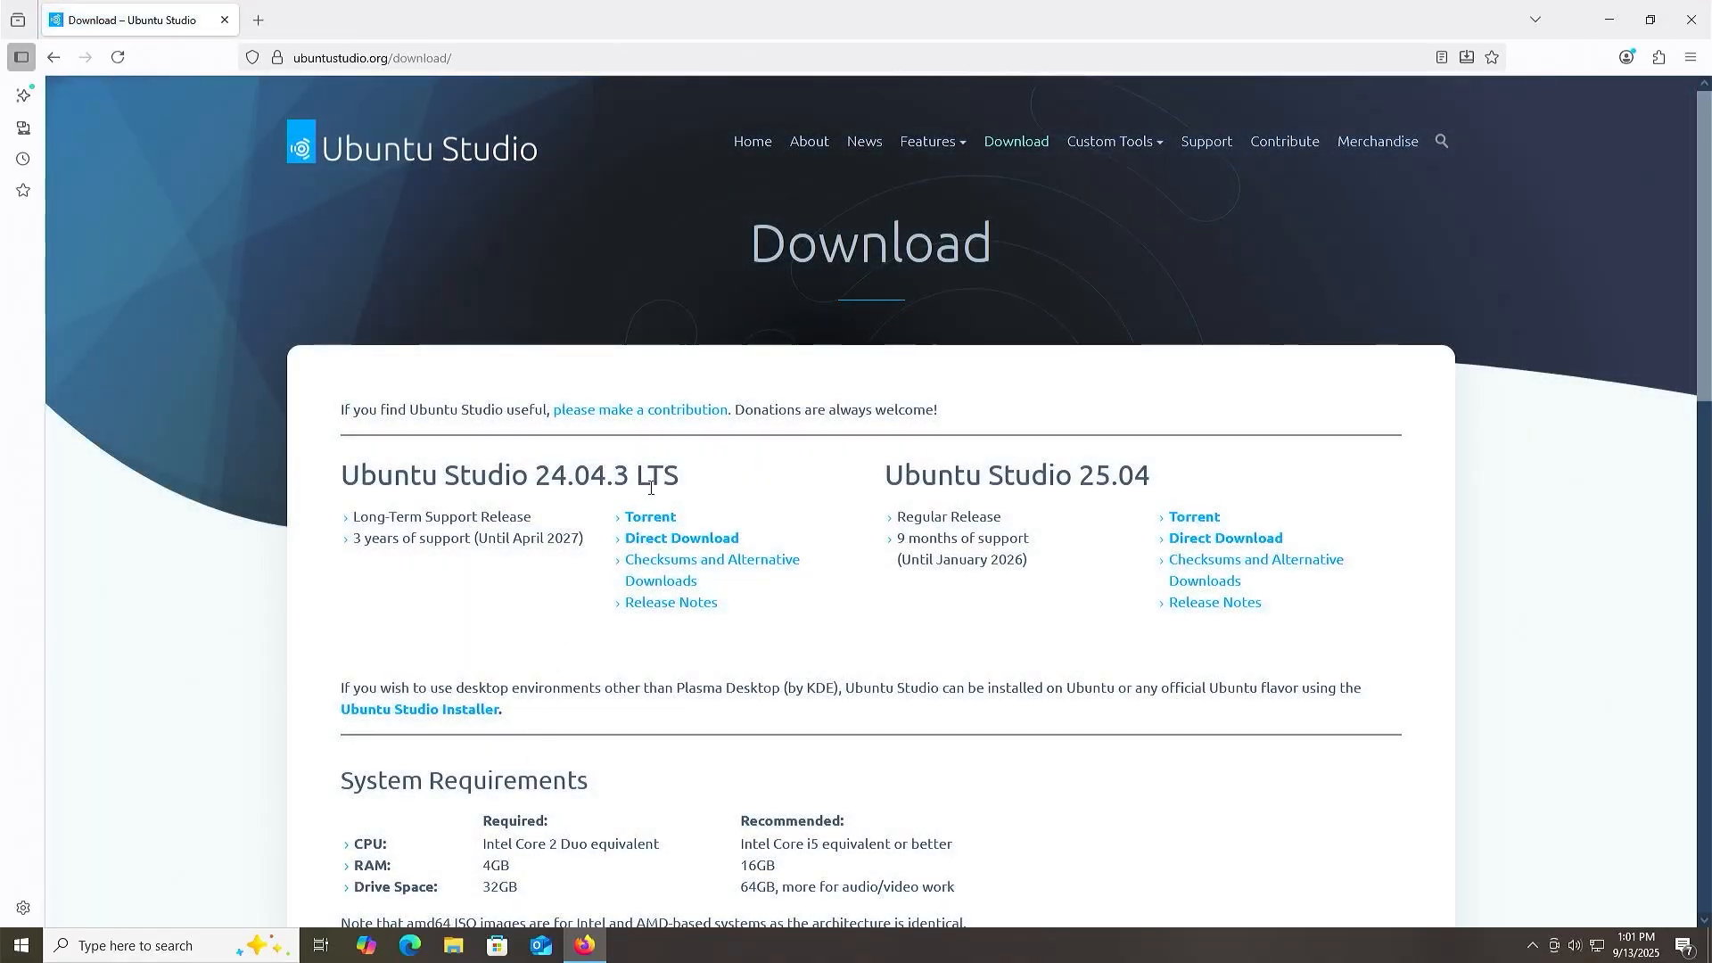
click(644, 543)
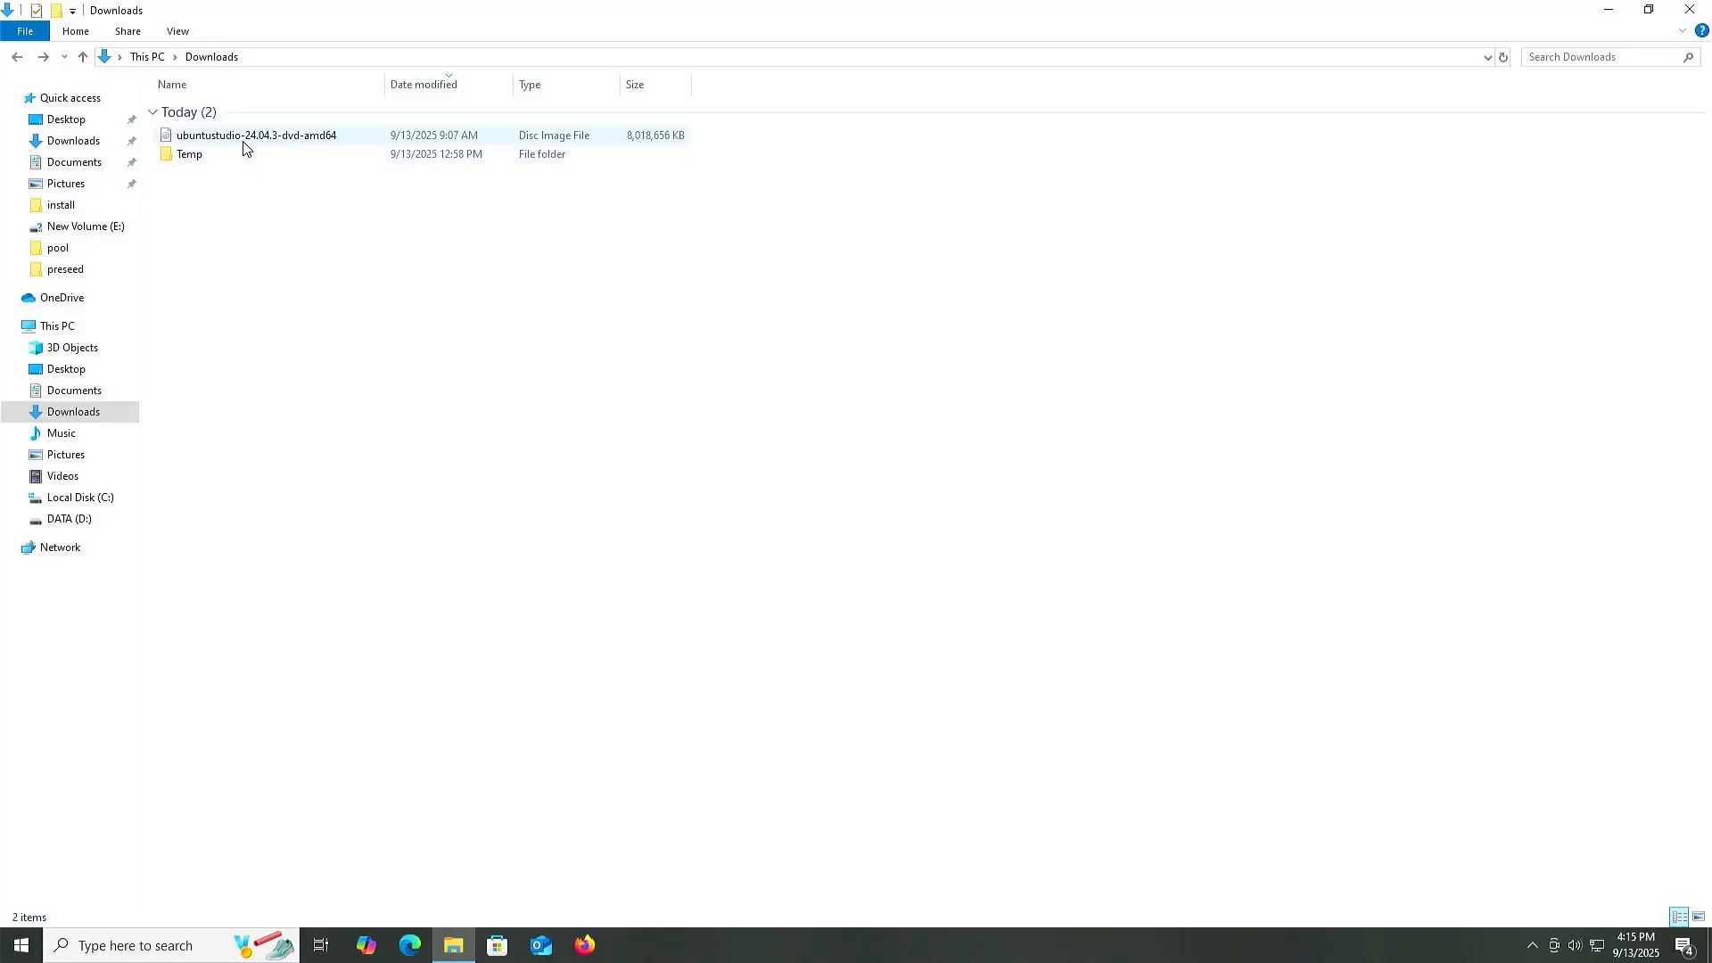
Mount the ubuntustudio-24.04.3-dvd-amd64 disc image from the Downloads folder.
click(243, 145)
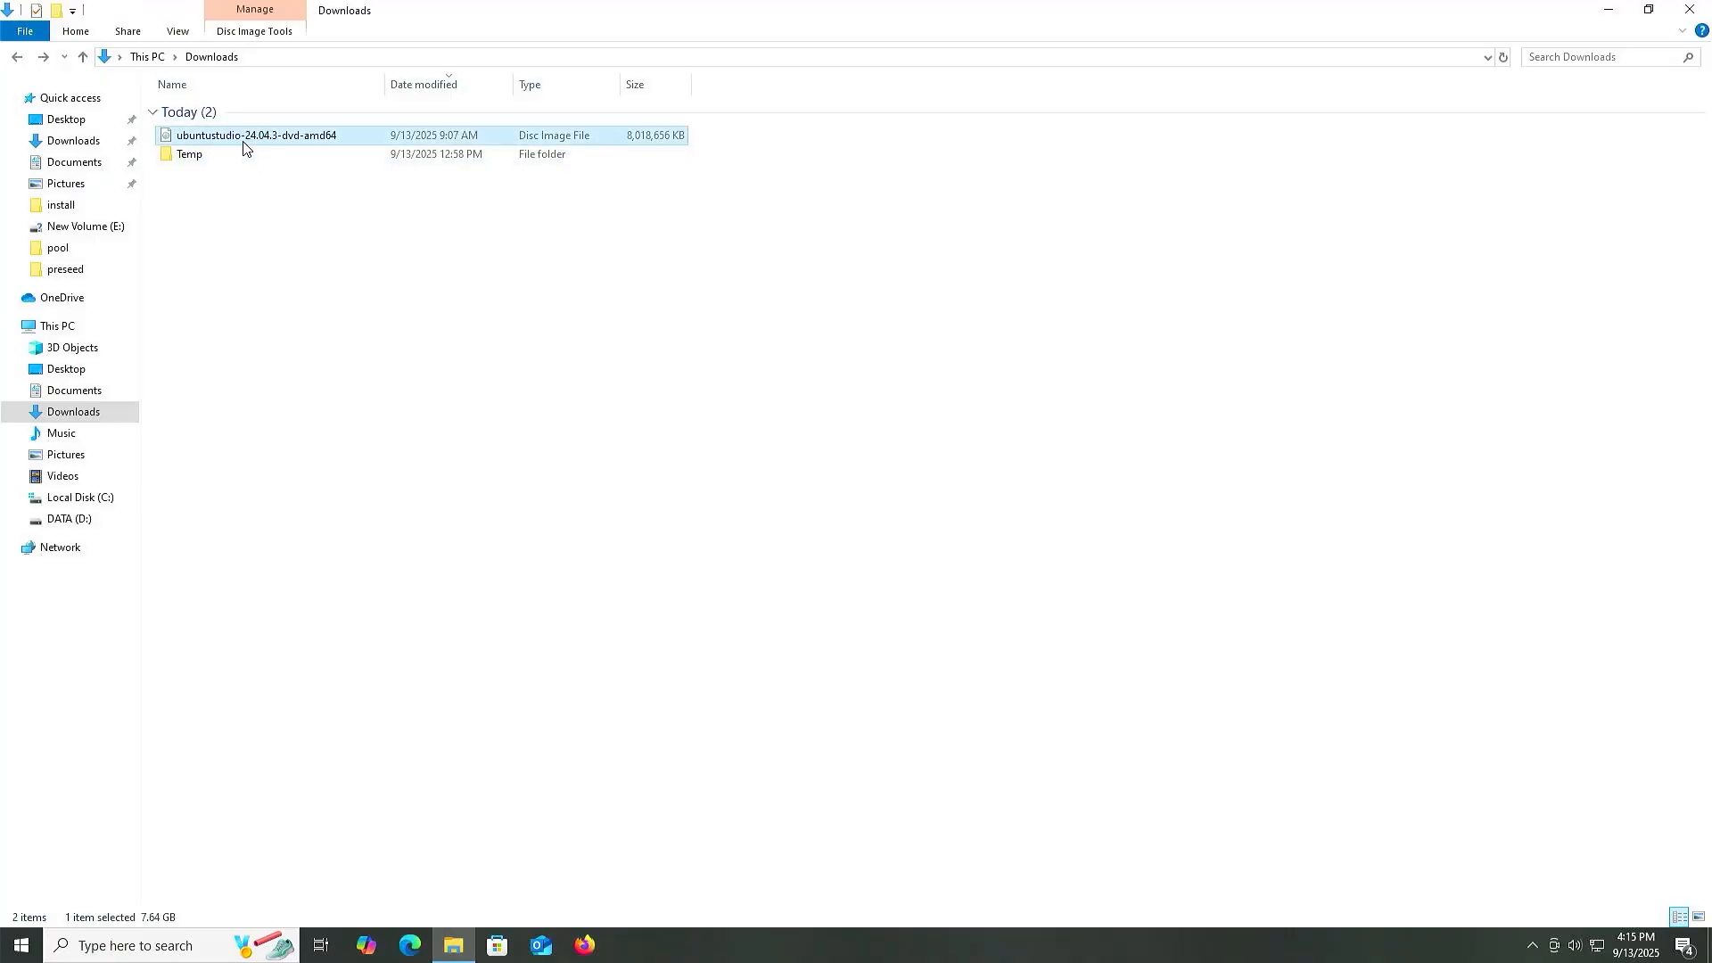
right_click(244, 145)
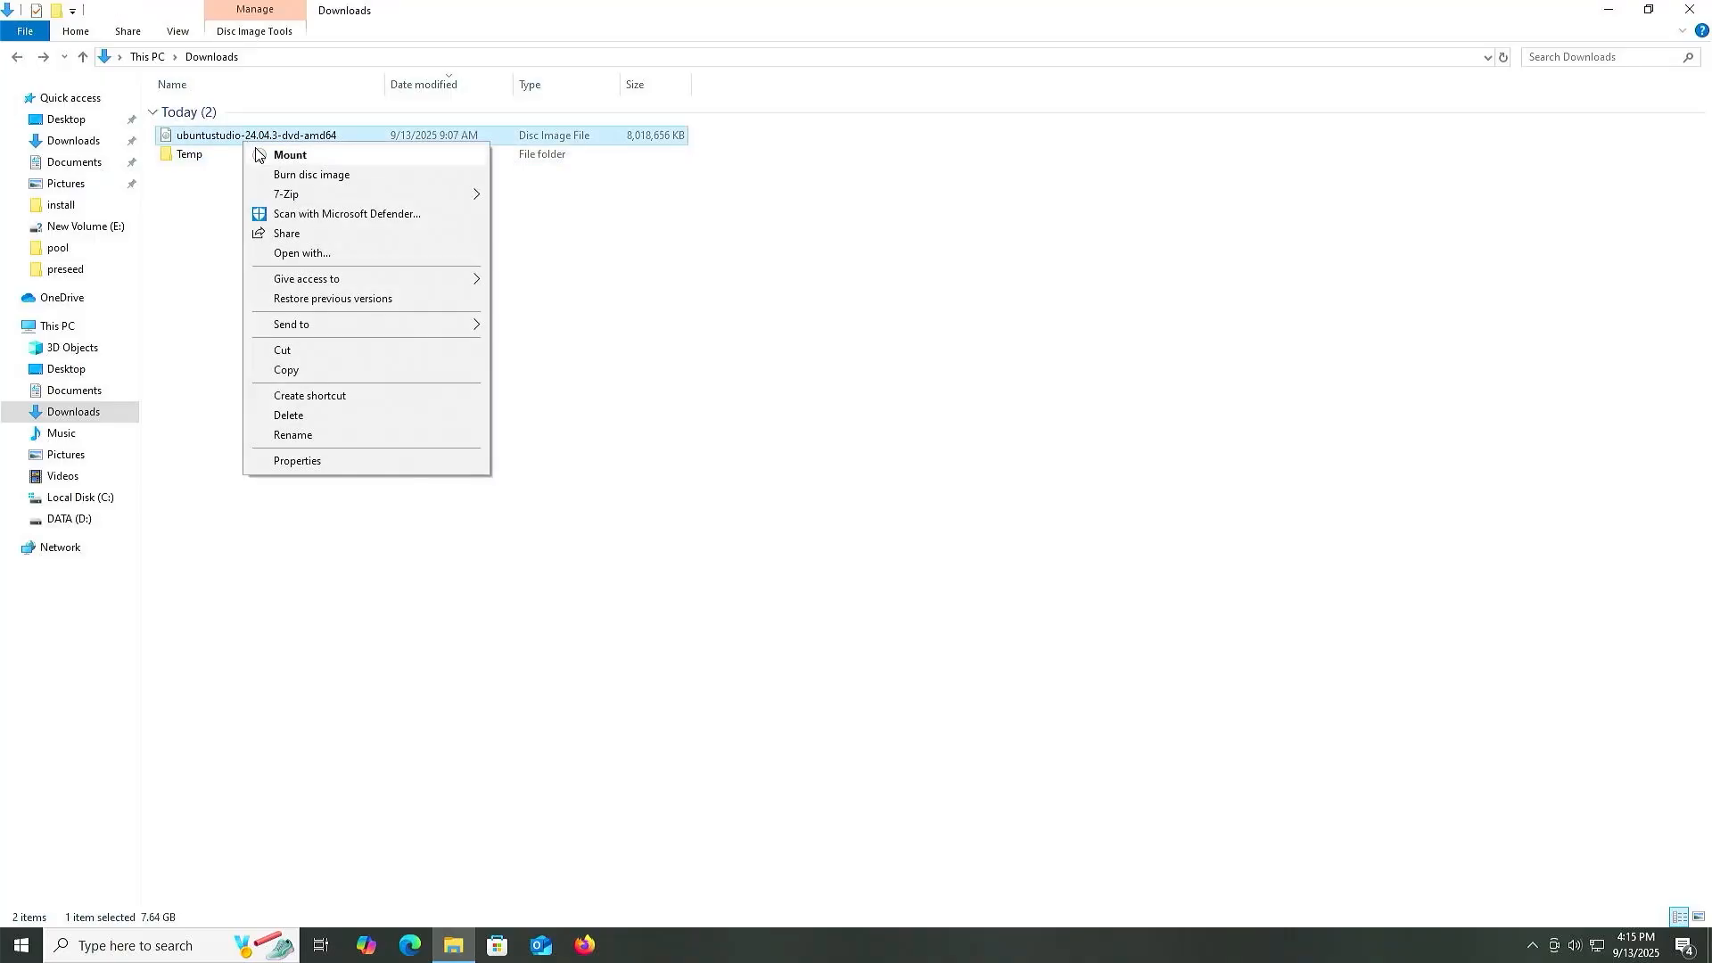
click(263, 157)
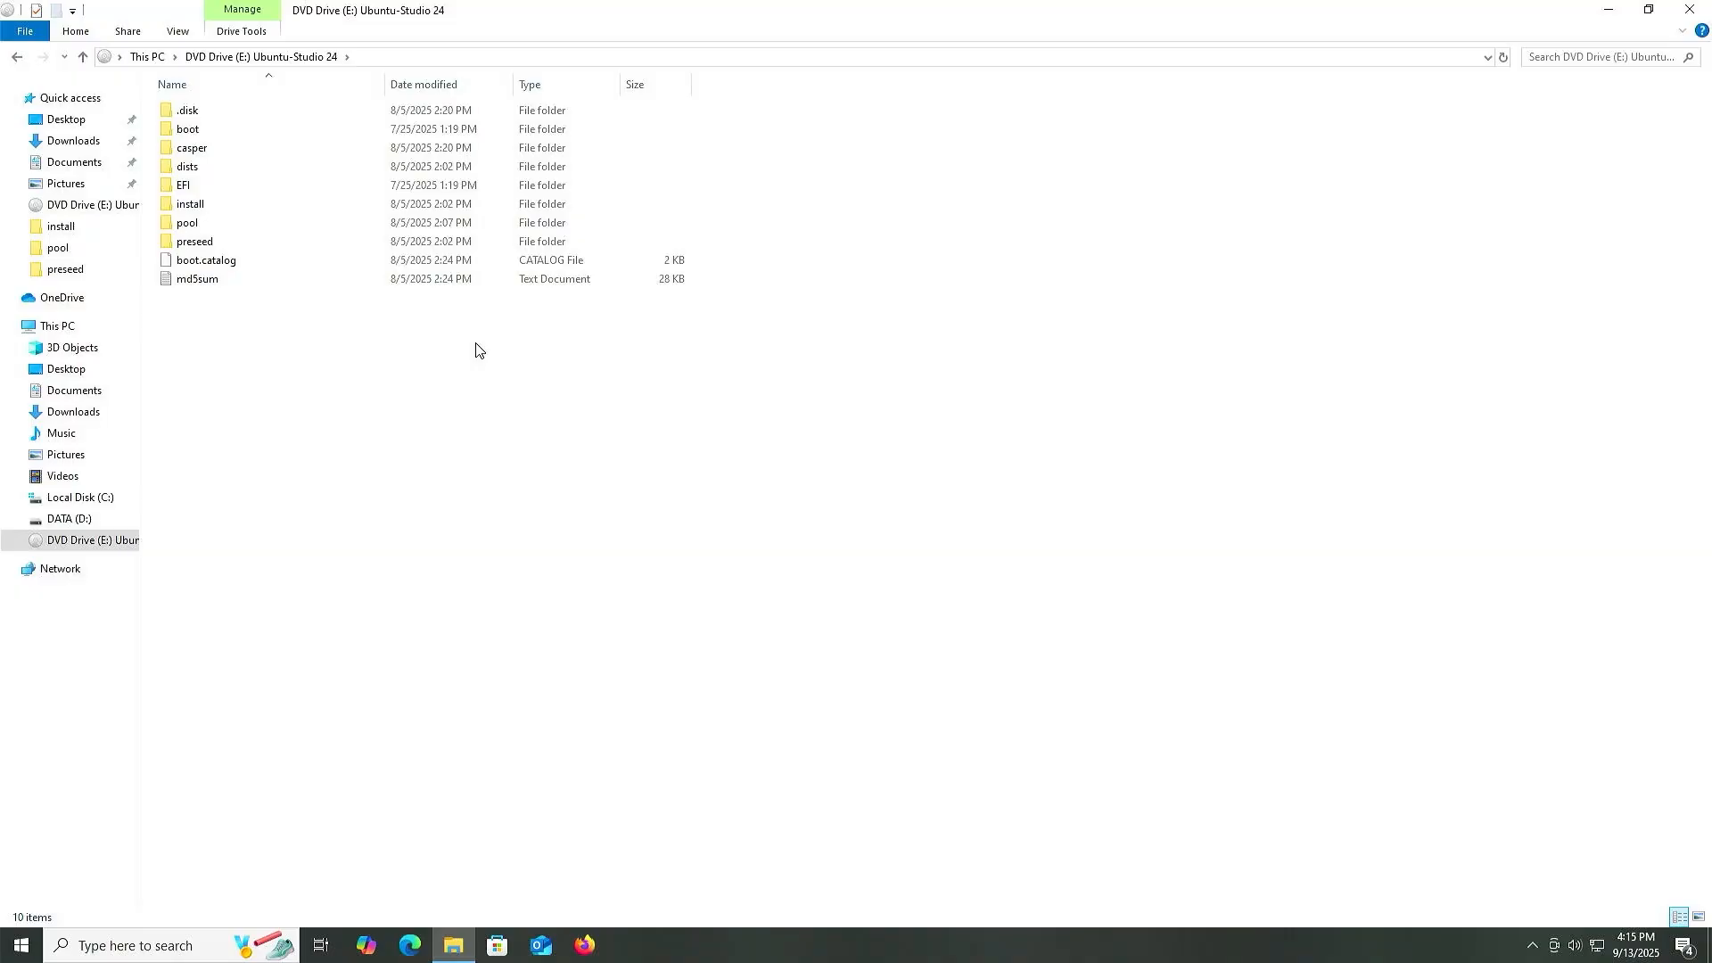
Open Disk Management and inspect the C: volume, Disk 1 with its DATA (D:) volume, and the mounted Ubuntu-Studio 24 volume.
key(super)
text(disk)
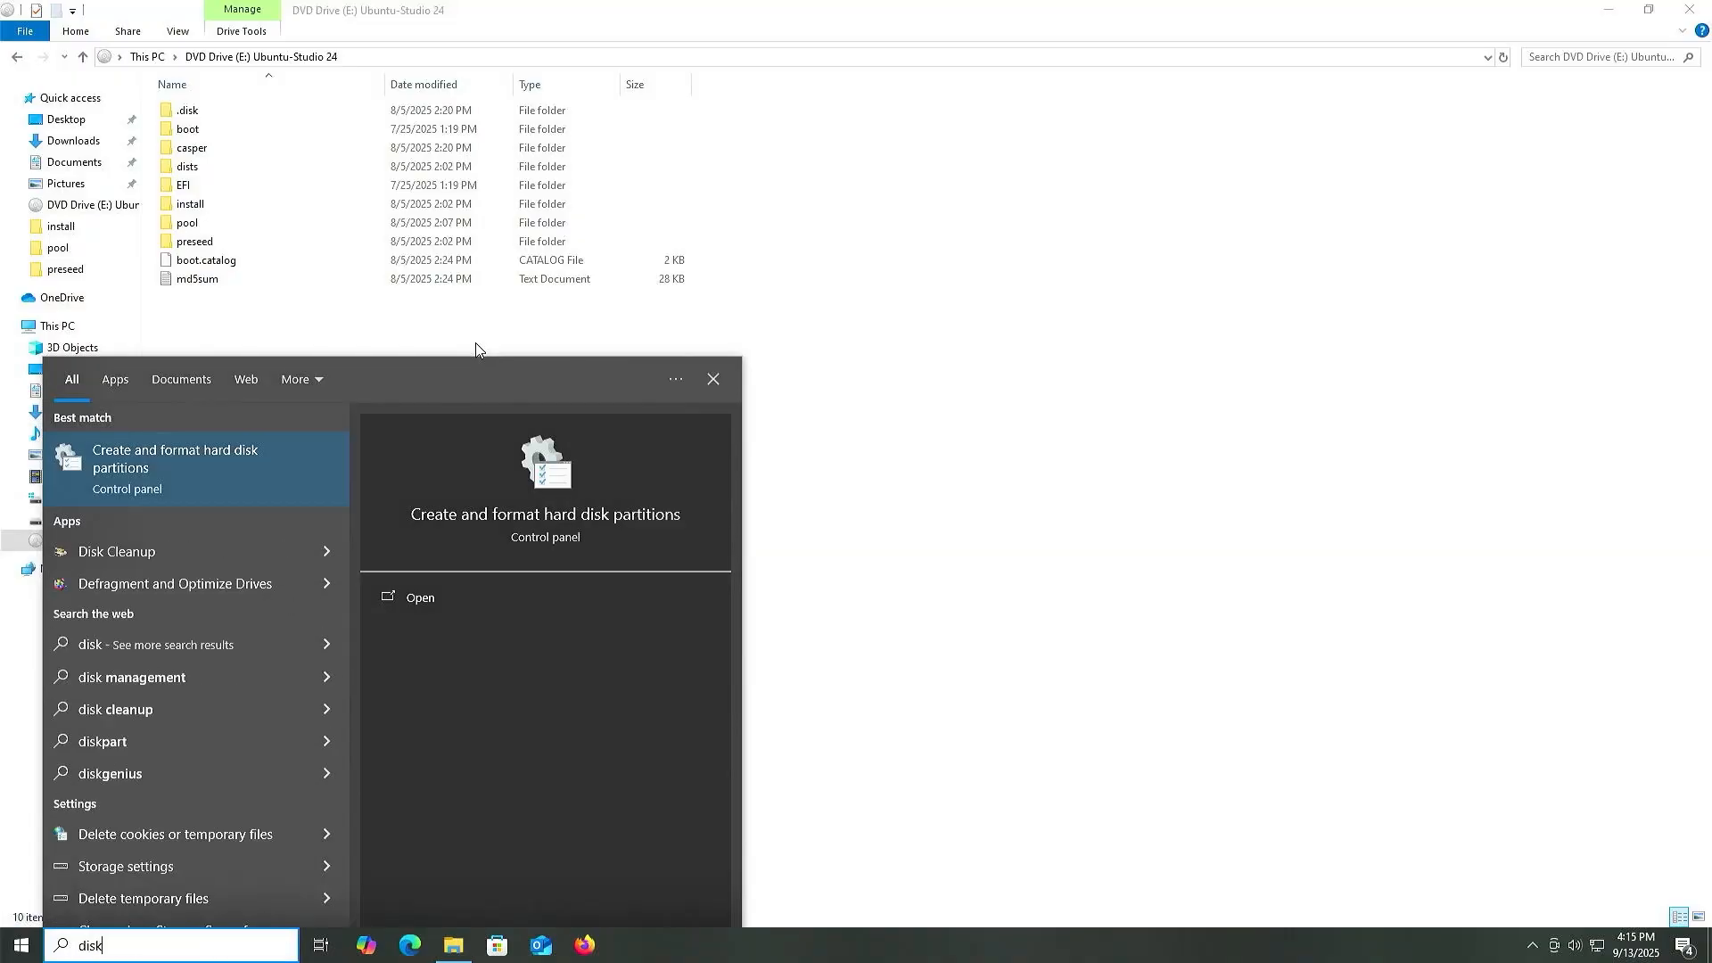
text( management)
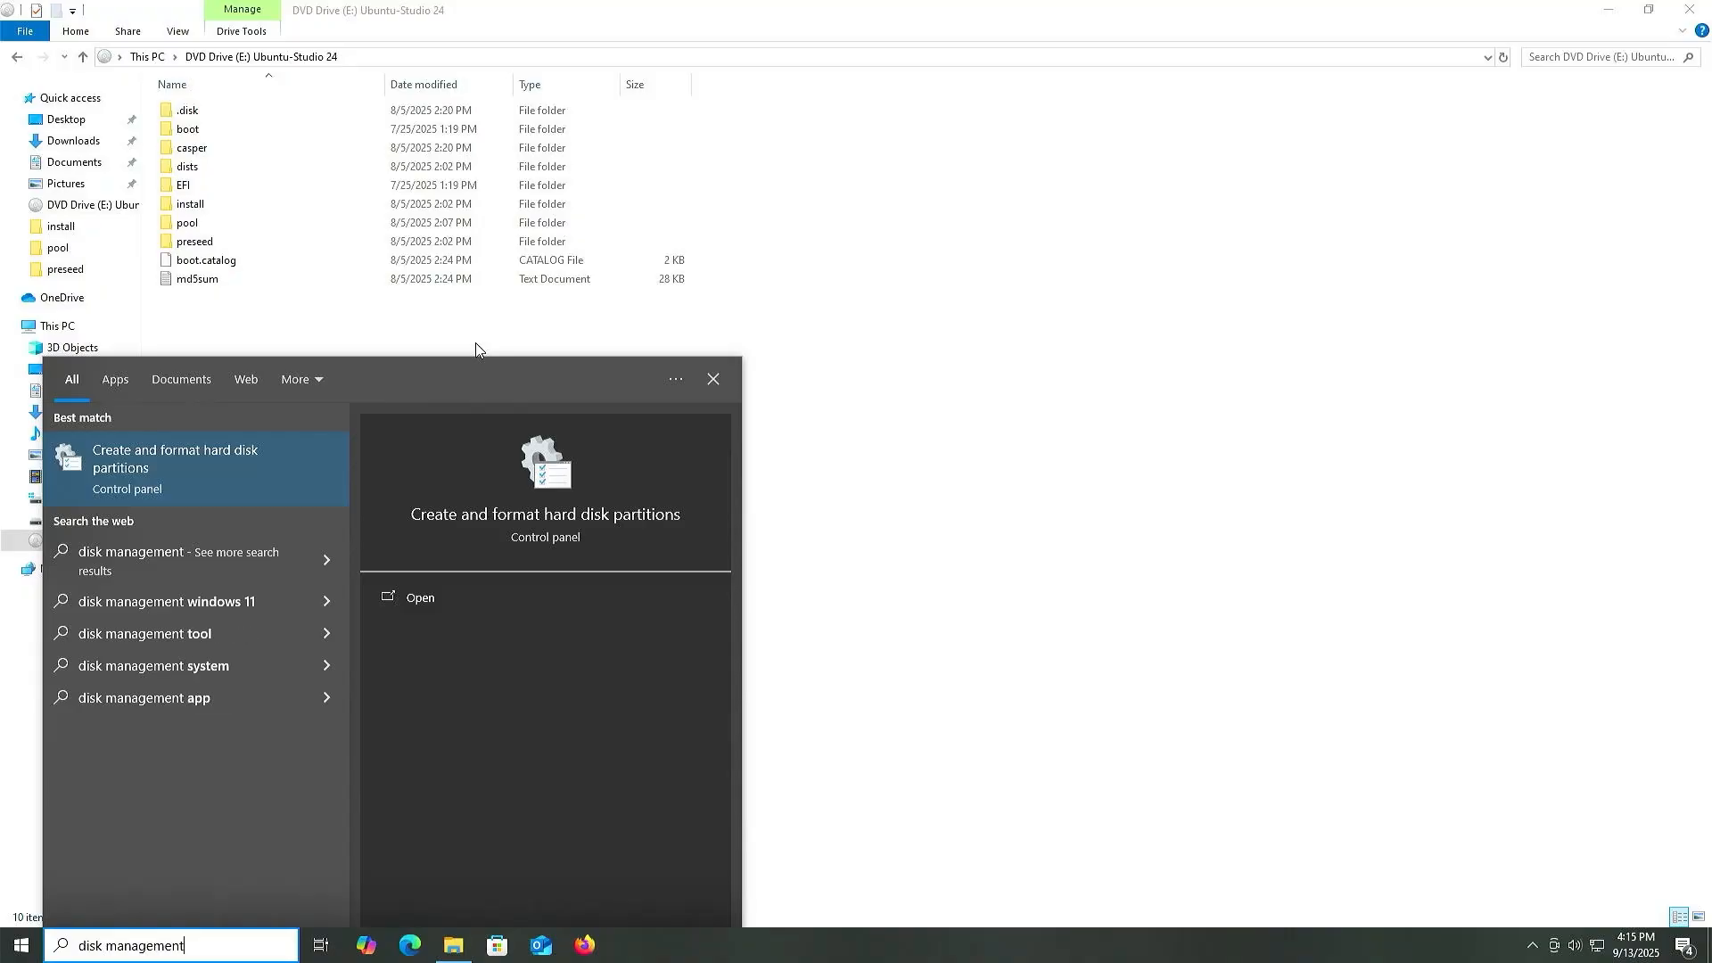
key(Return)
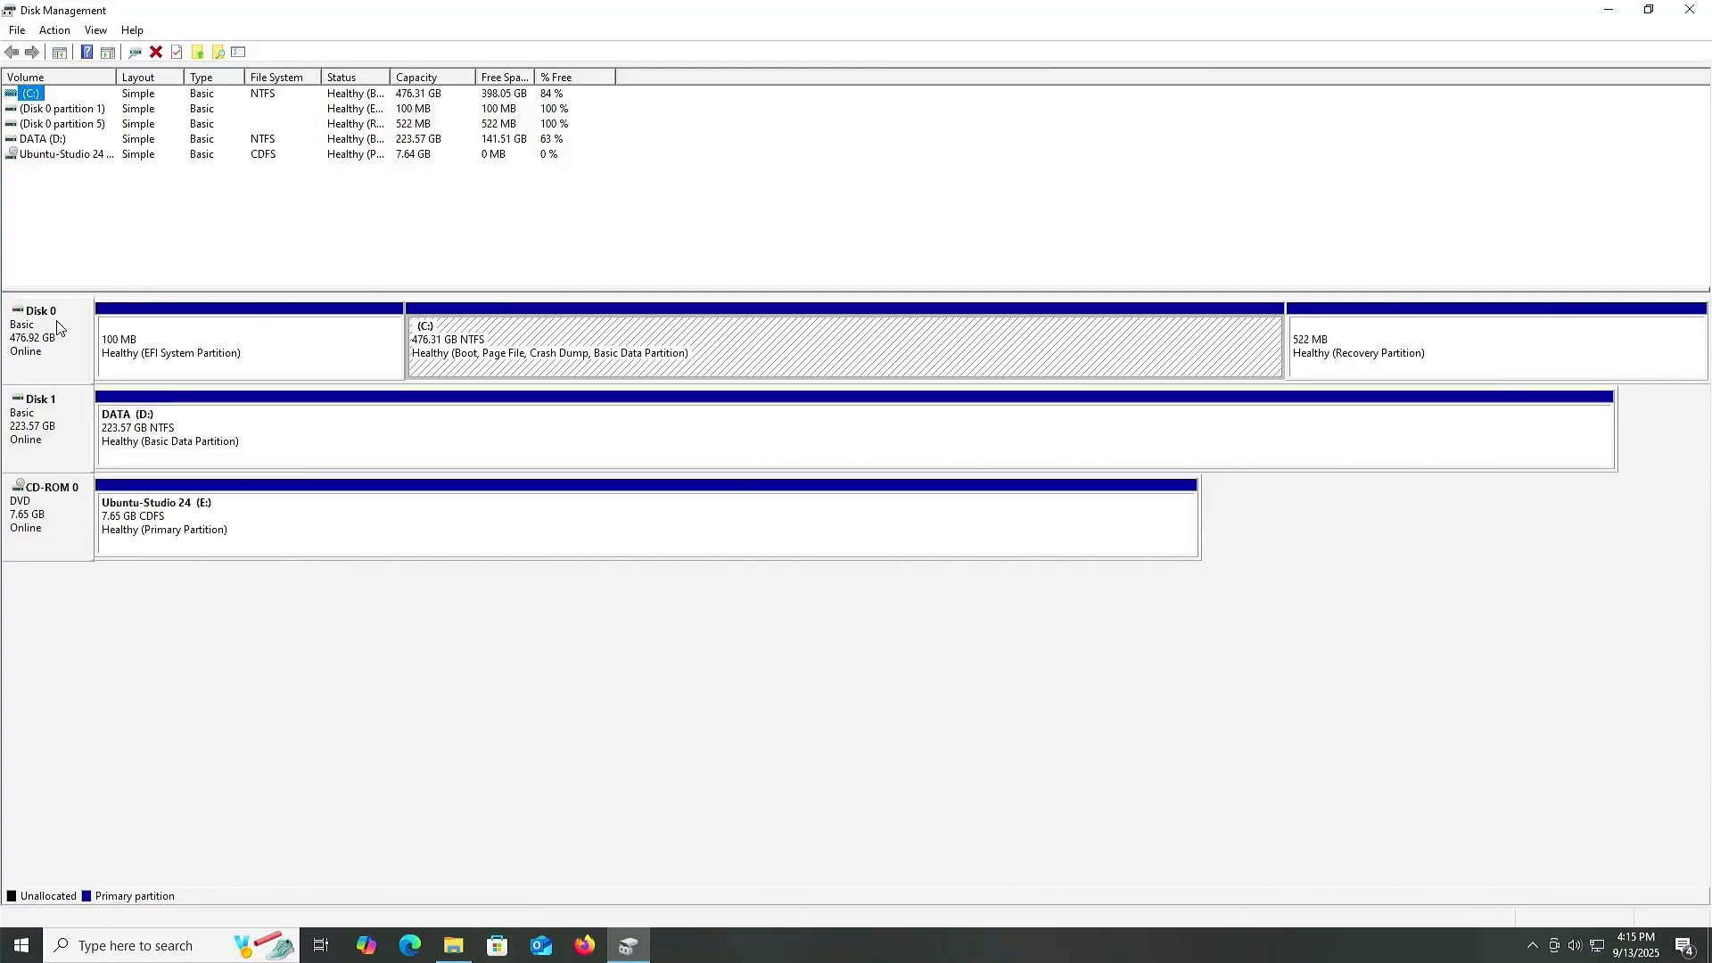
click(555, 344)
click(57, 416)
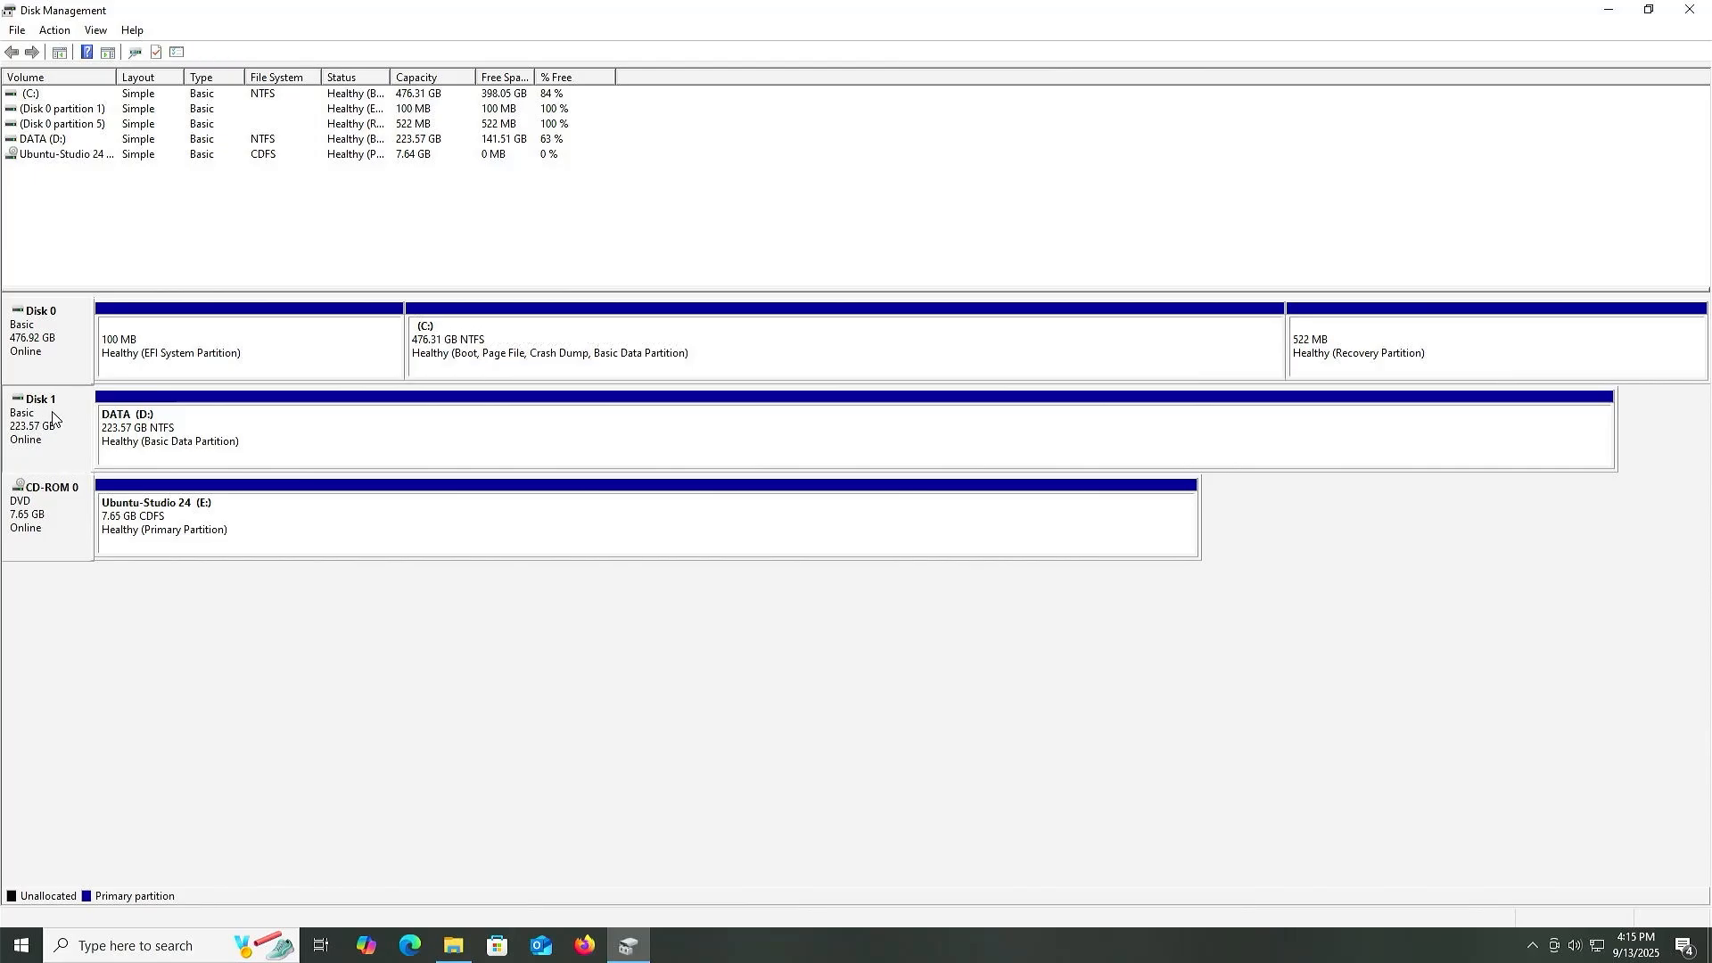
click(251, 430)
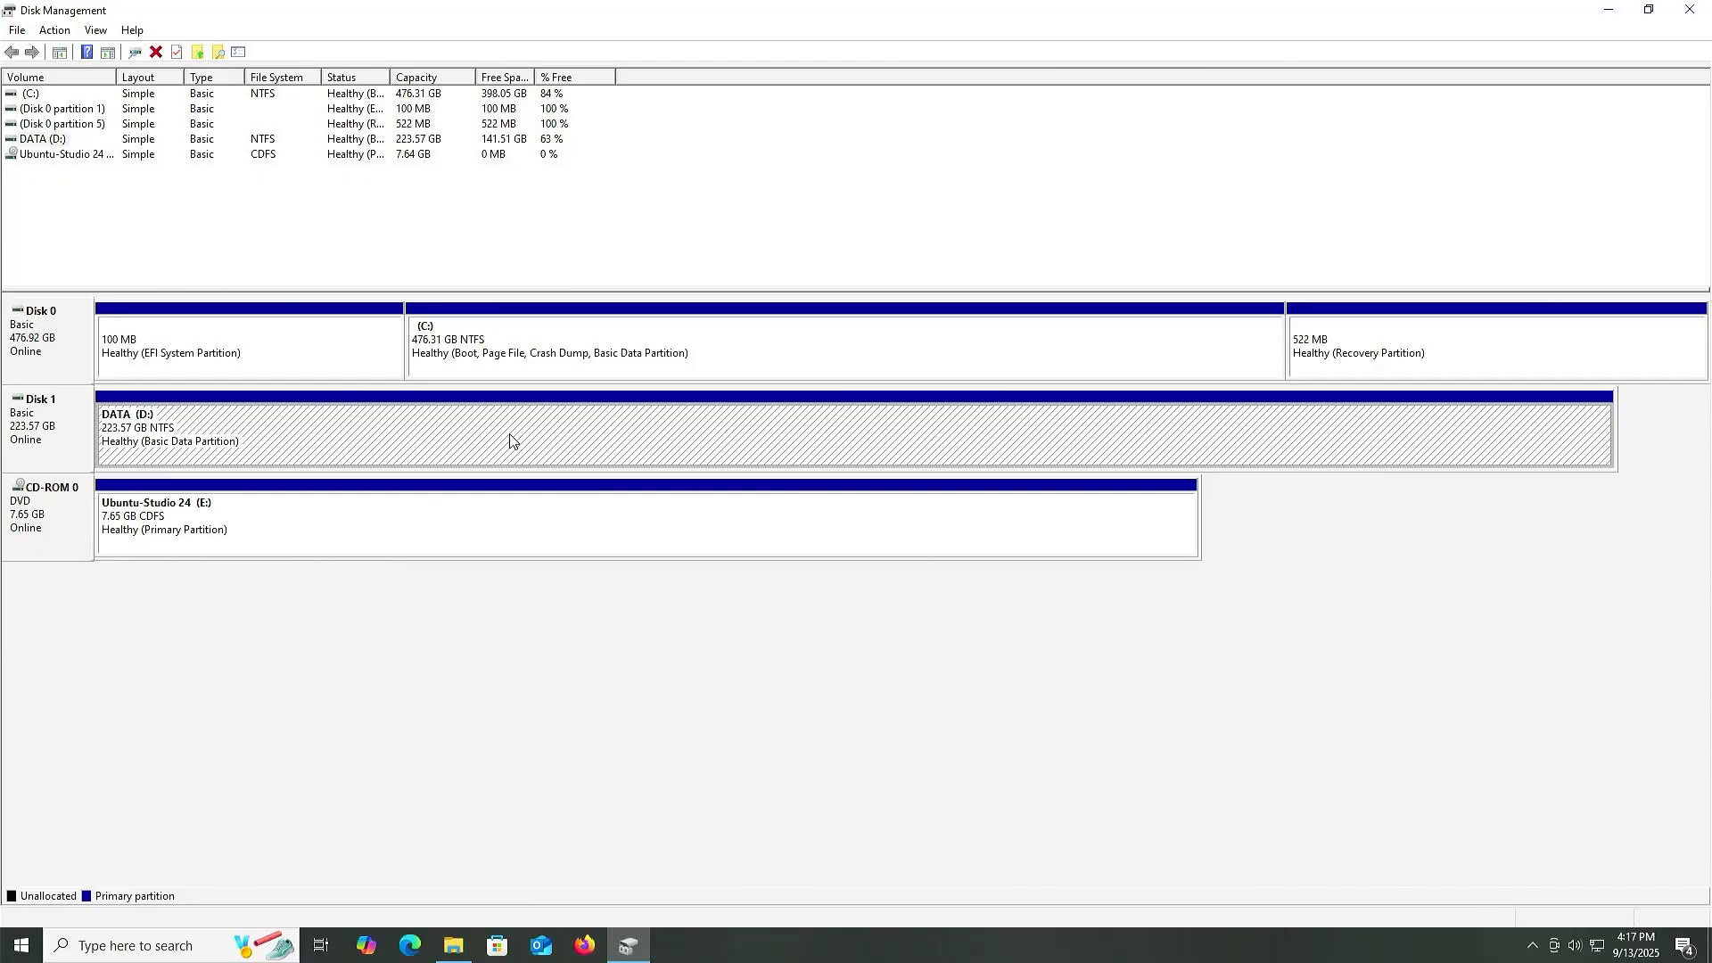
click(252, 517)
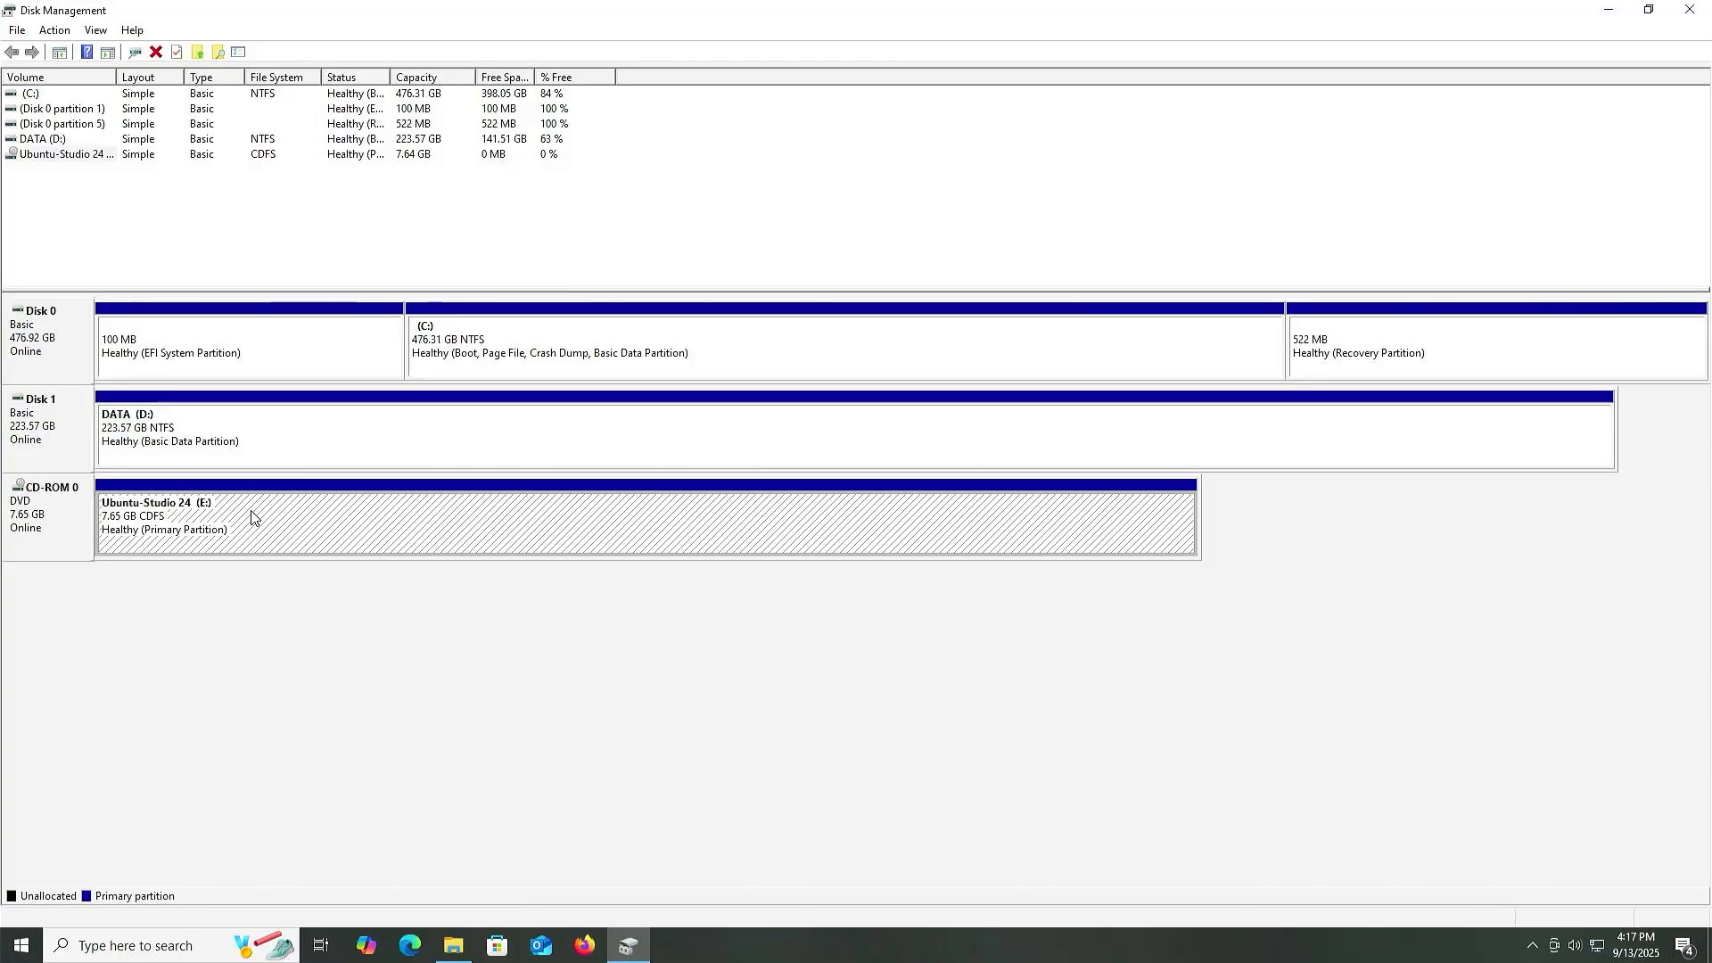
Shrink the C: volume on Disk 0 by 9000 MB.
click(742, 345)
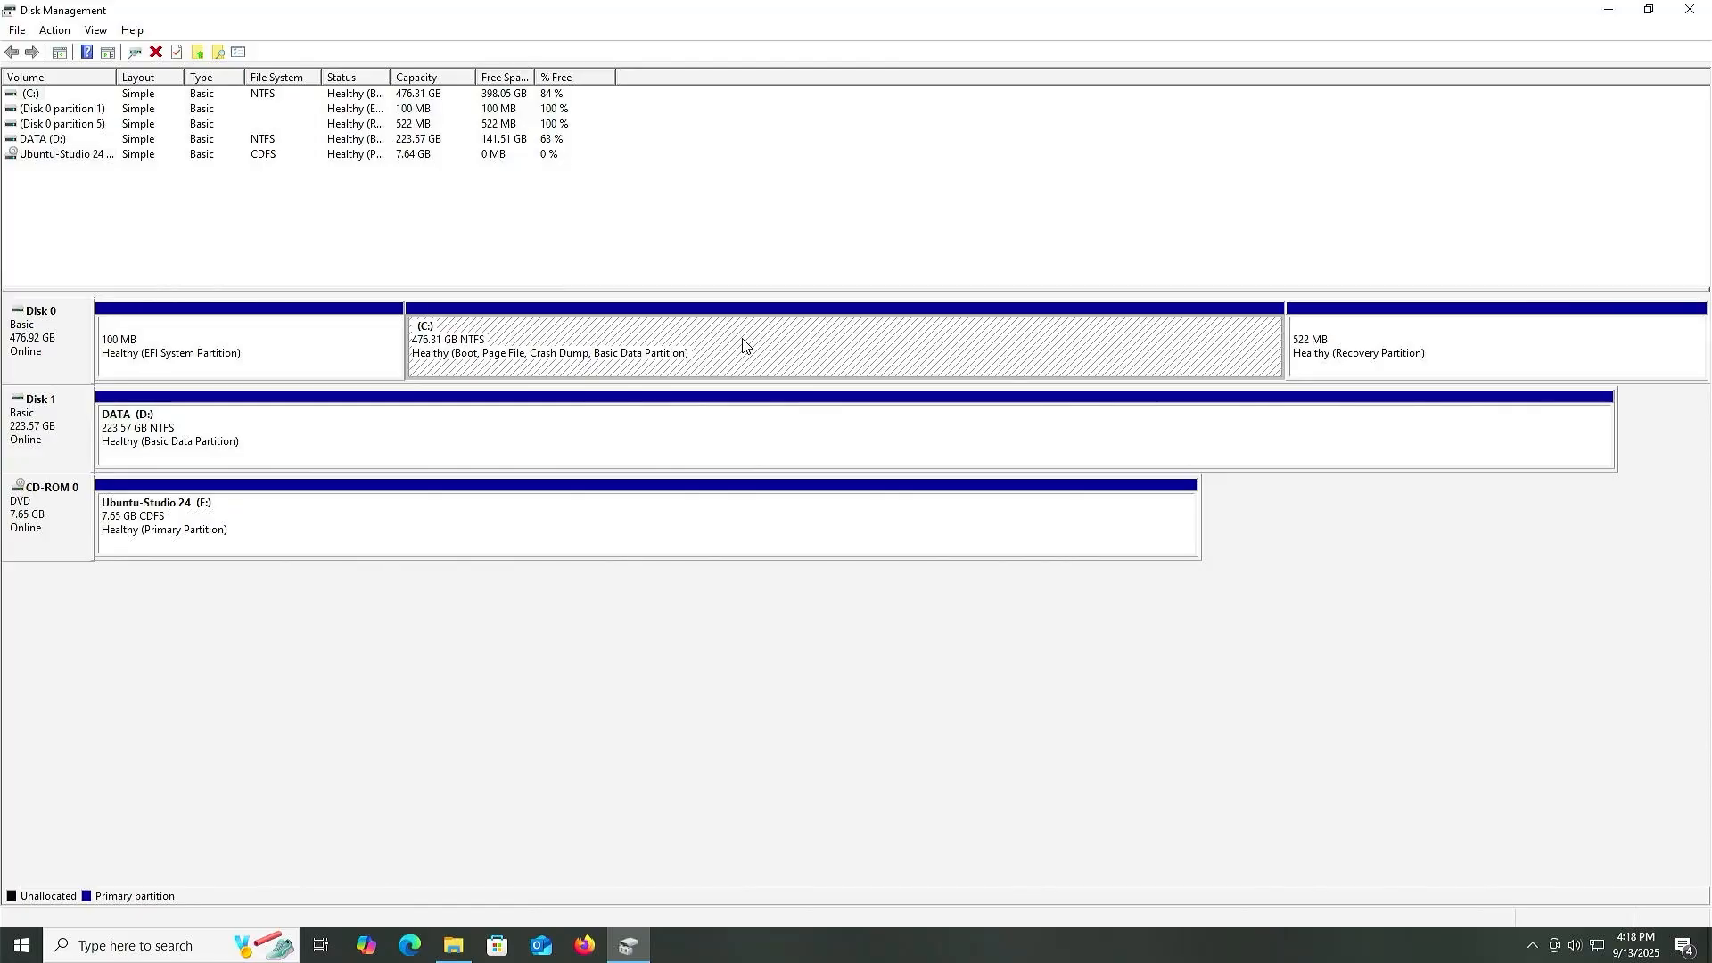
right_click(743, 345)
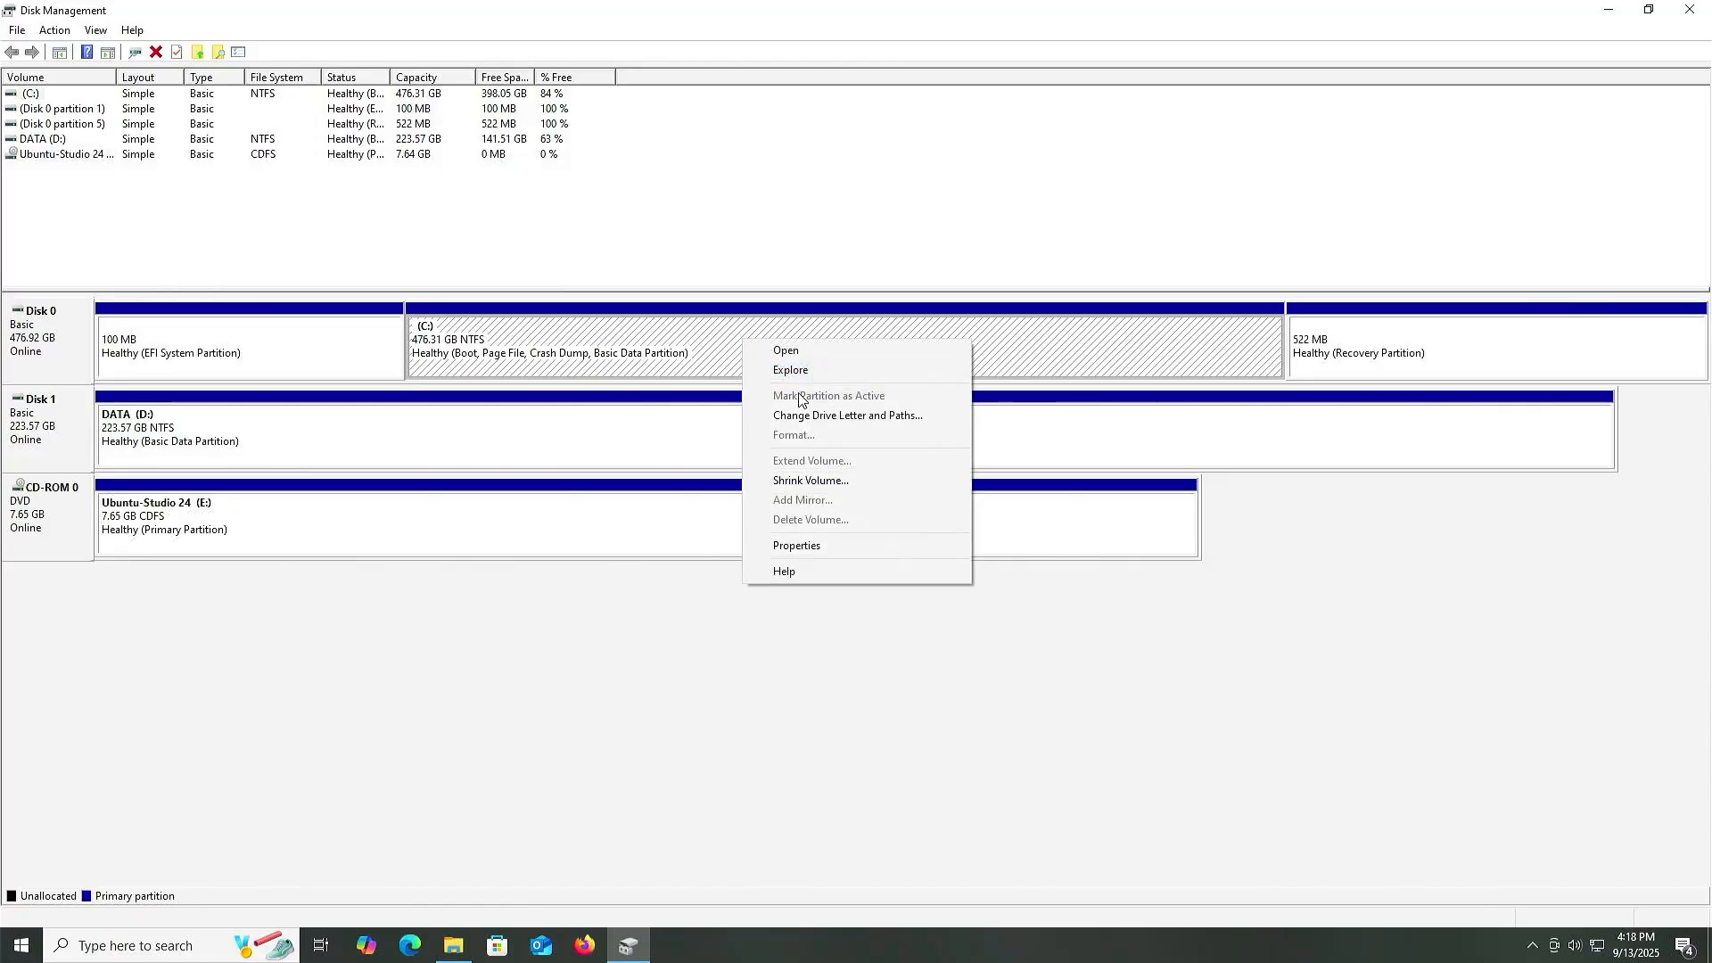
click(802, 480)
text(9000)
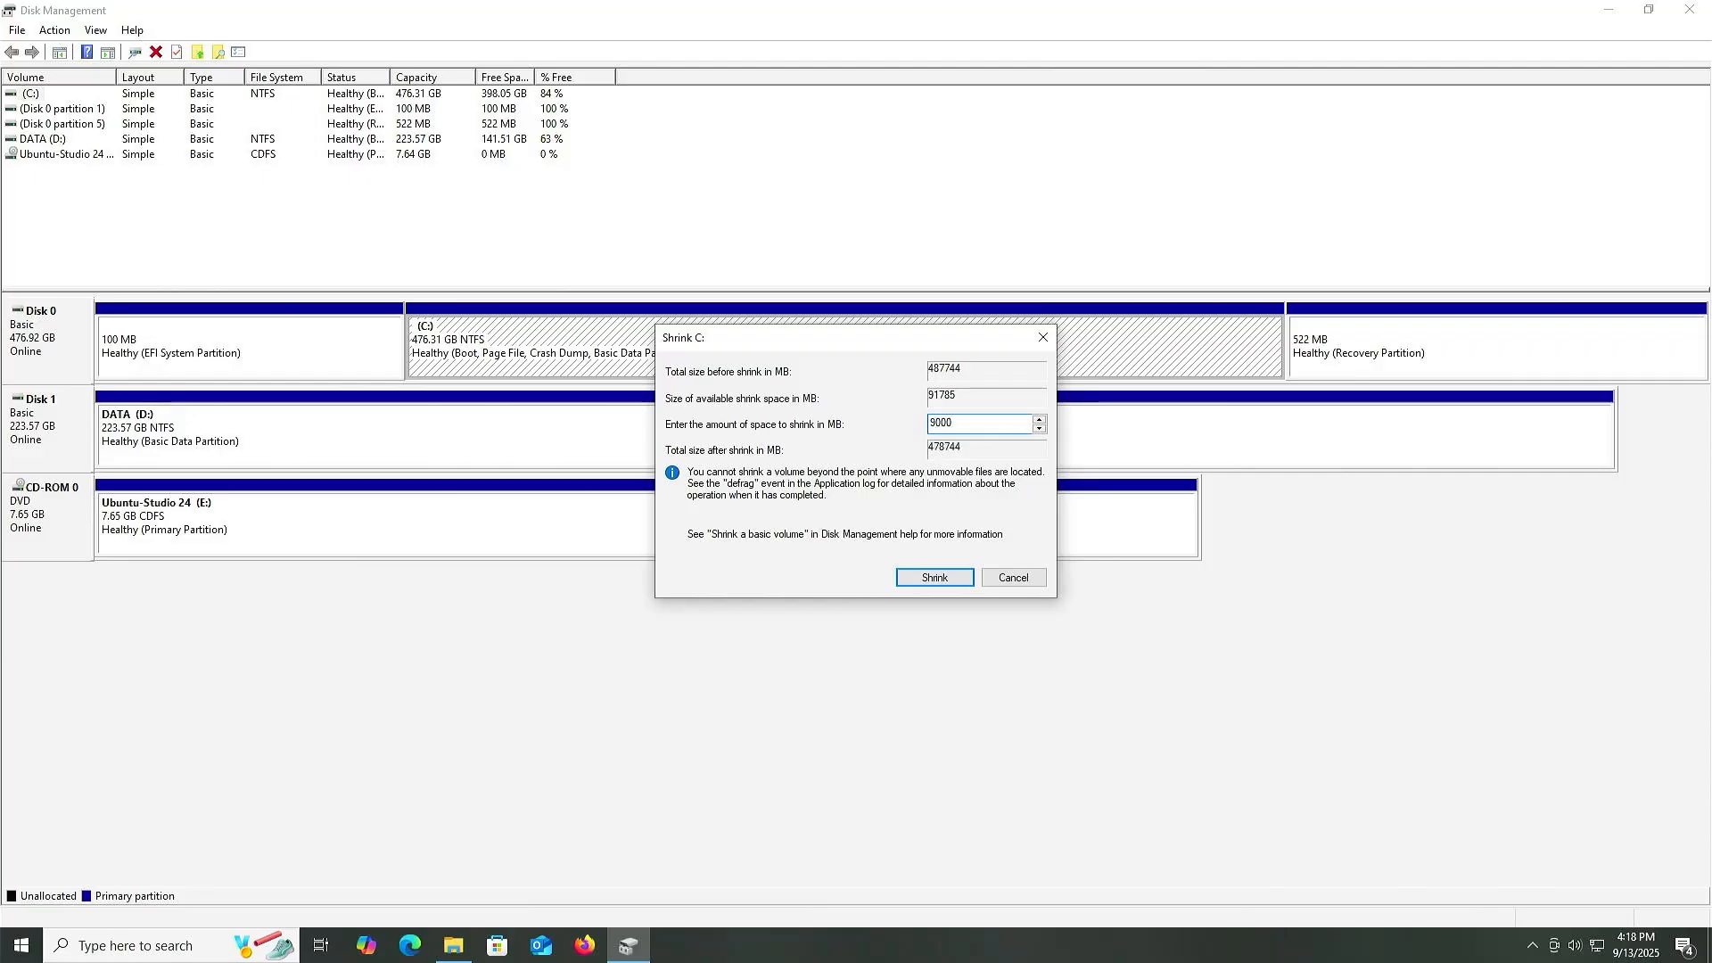
click(934, 578)
Start a new simple volume in the unallocated space on Disk 0, keeping the default size and drive letter F.
click(1045, 371)
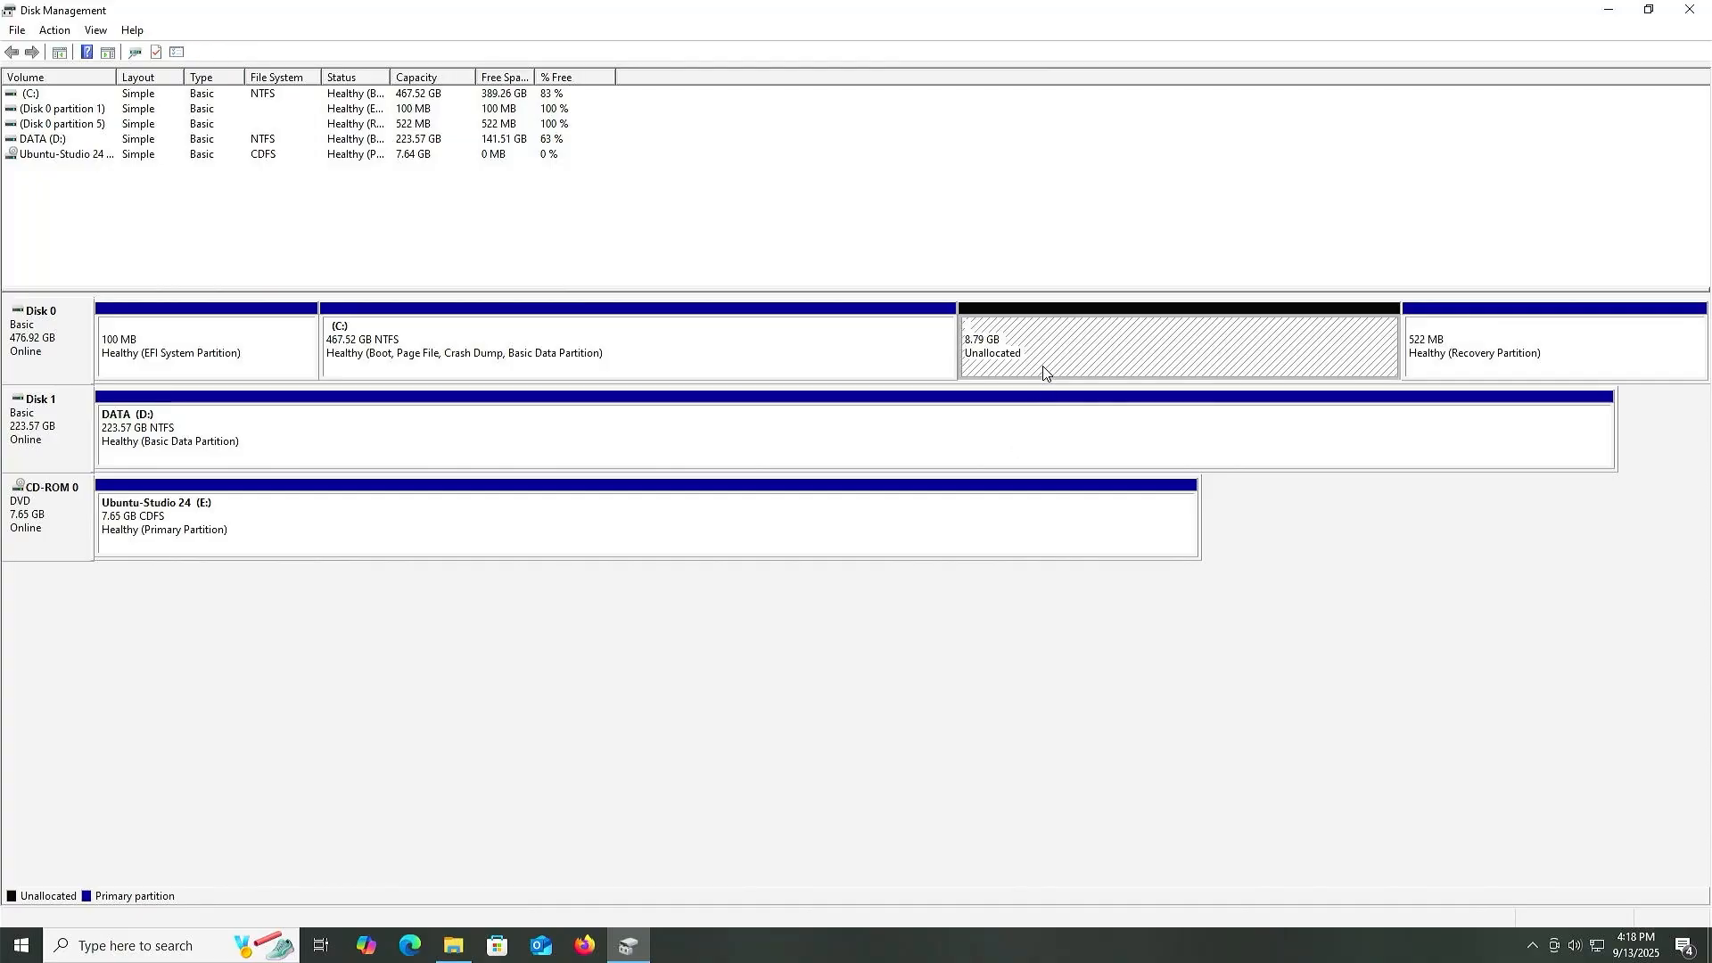
right_click(1045, 371)
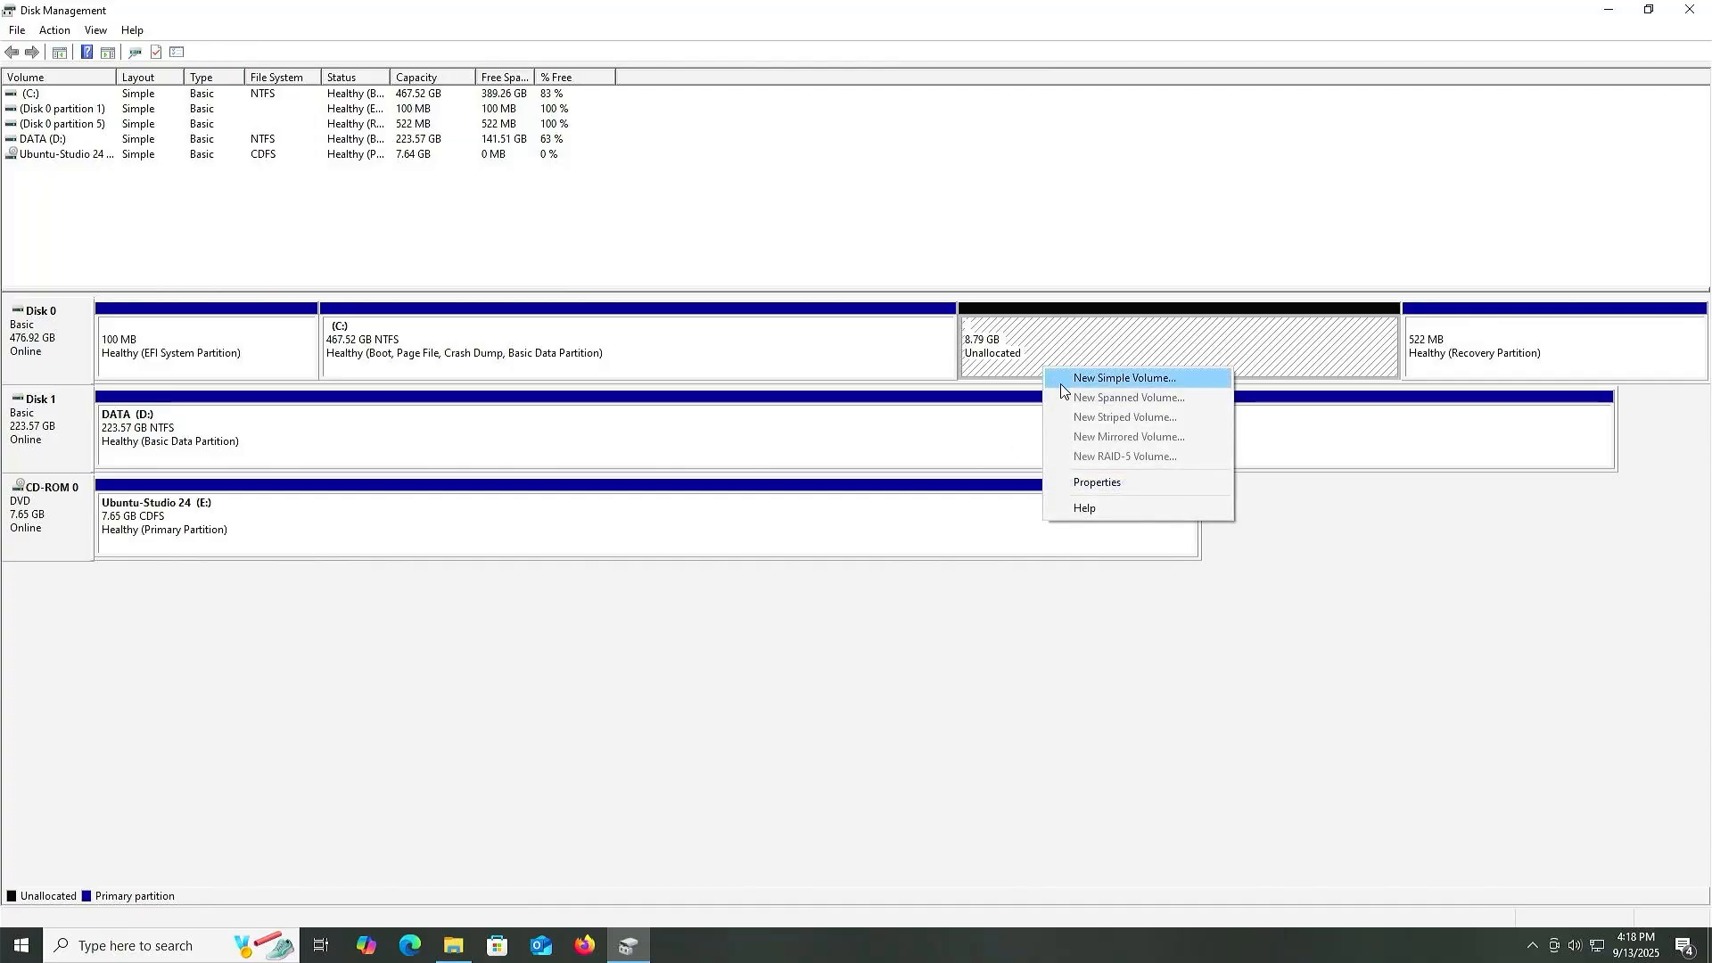
click(1062, 383)
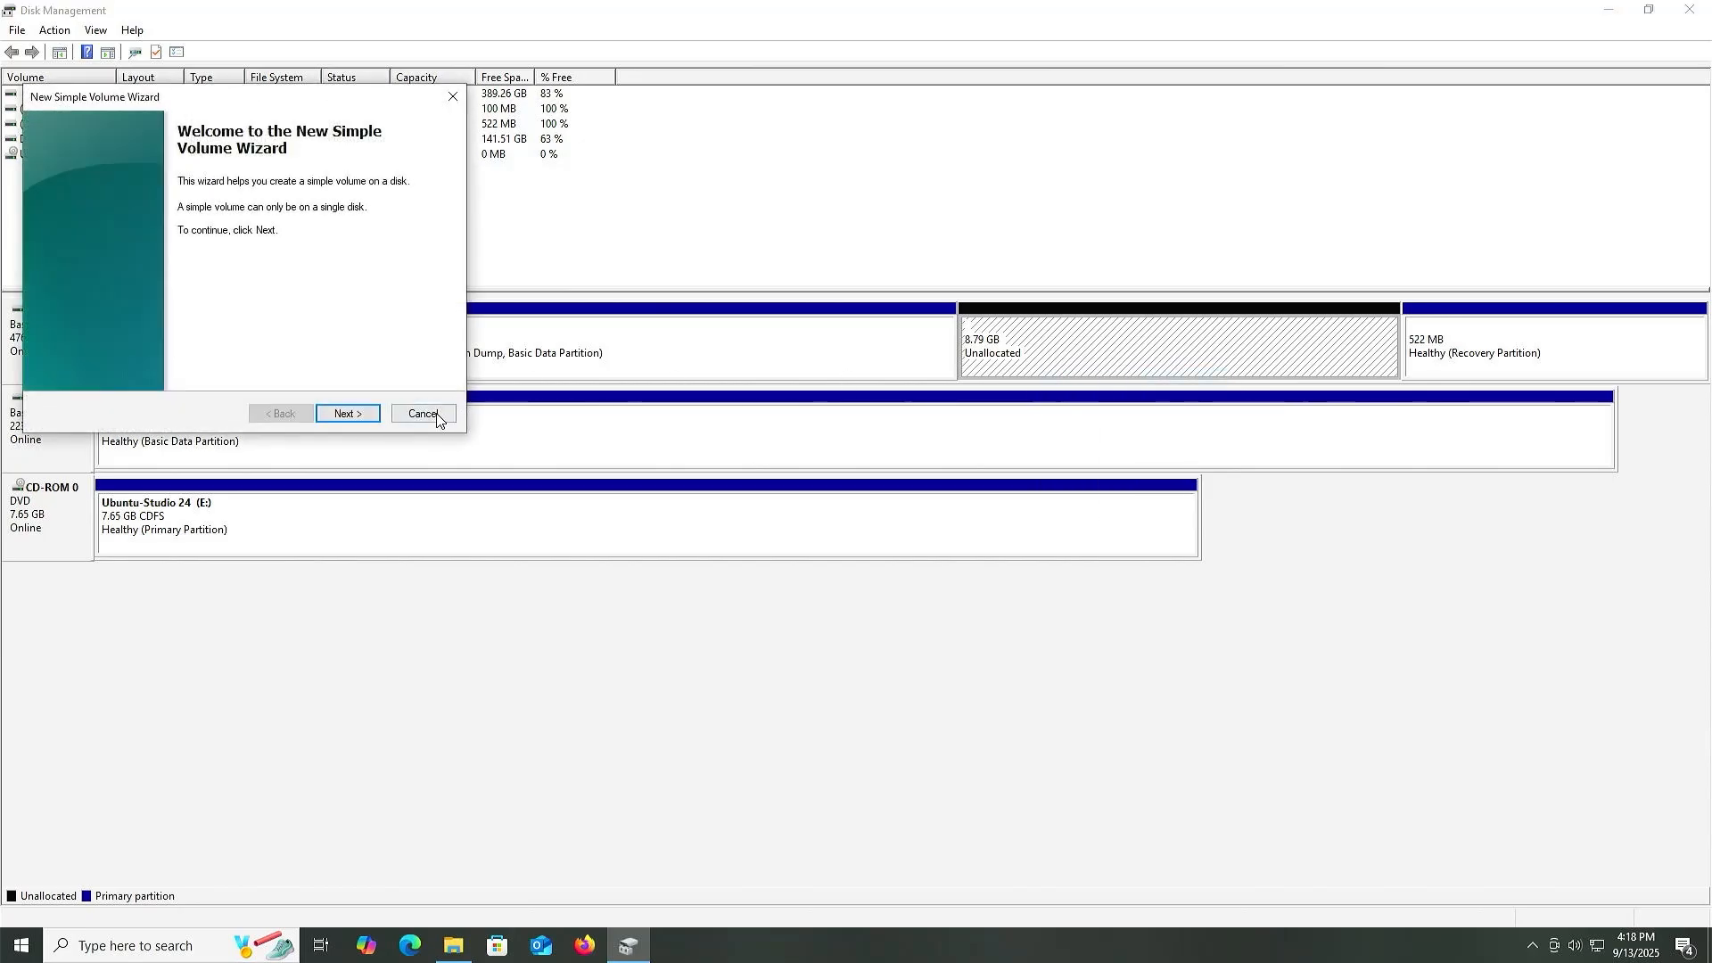
click(346, 414)
click(346, 414)
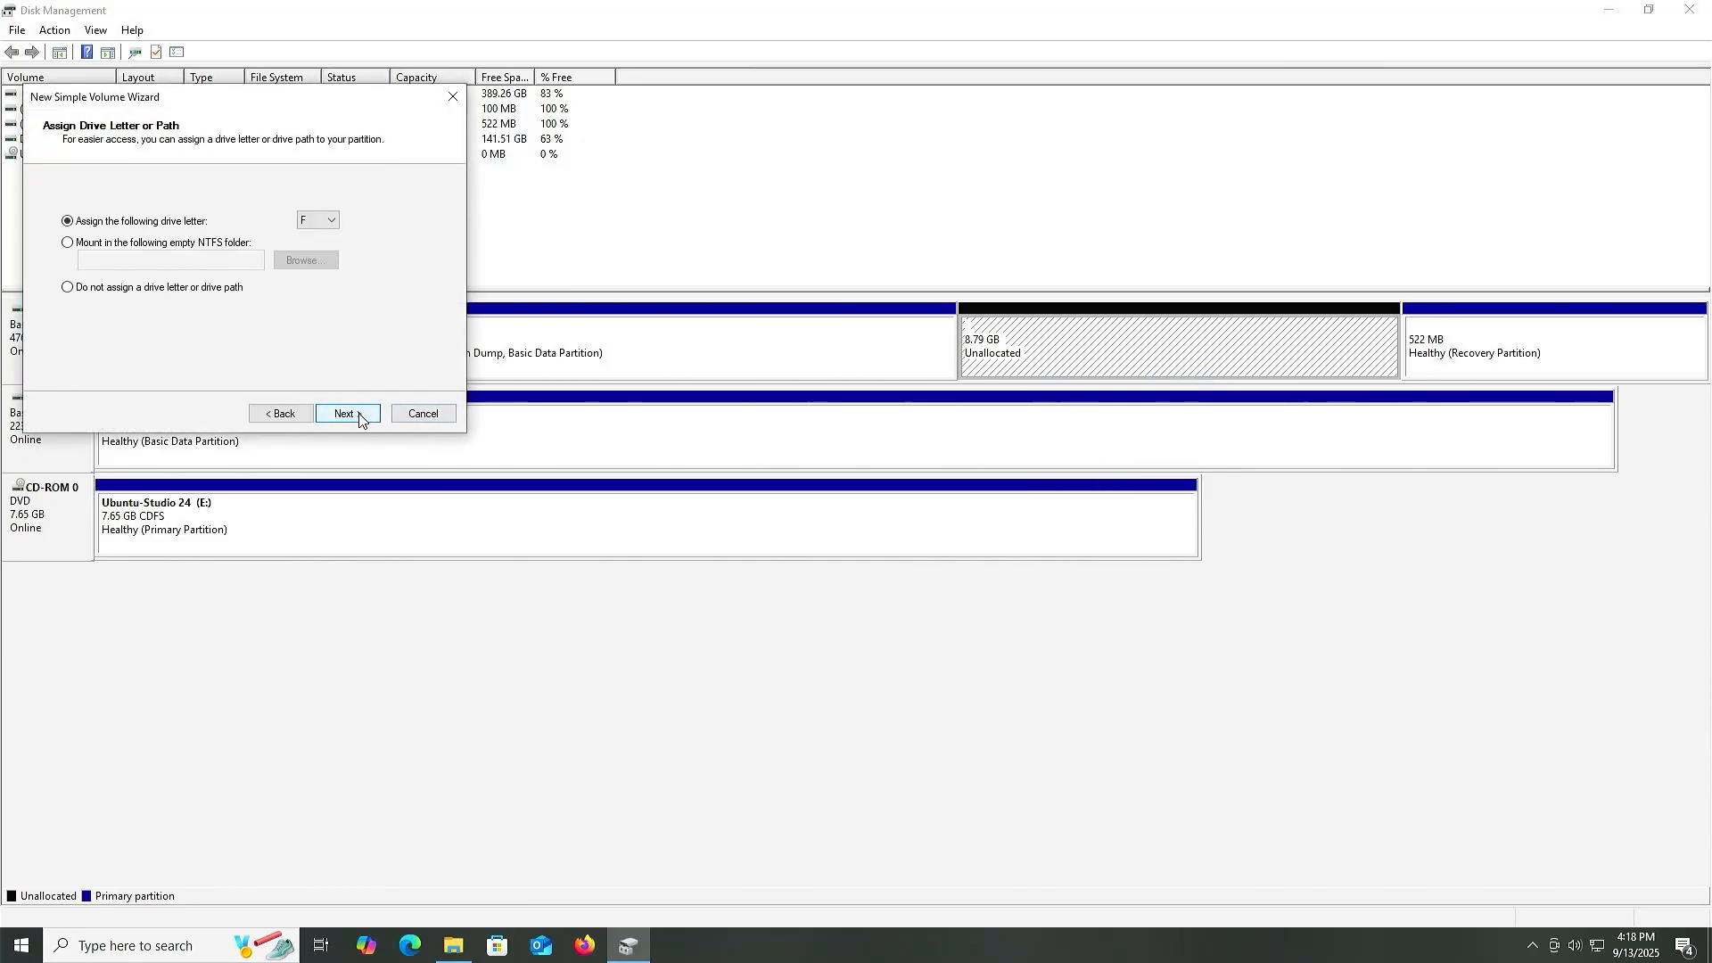
click(346, 414)
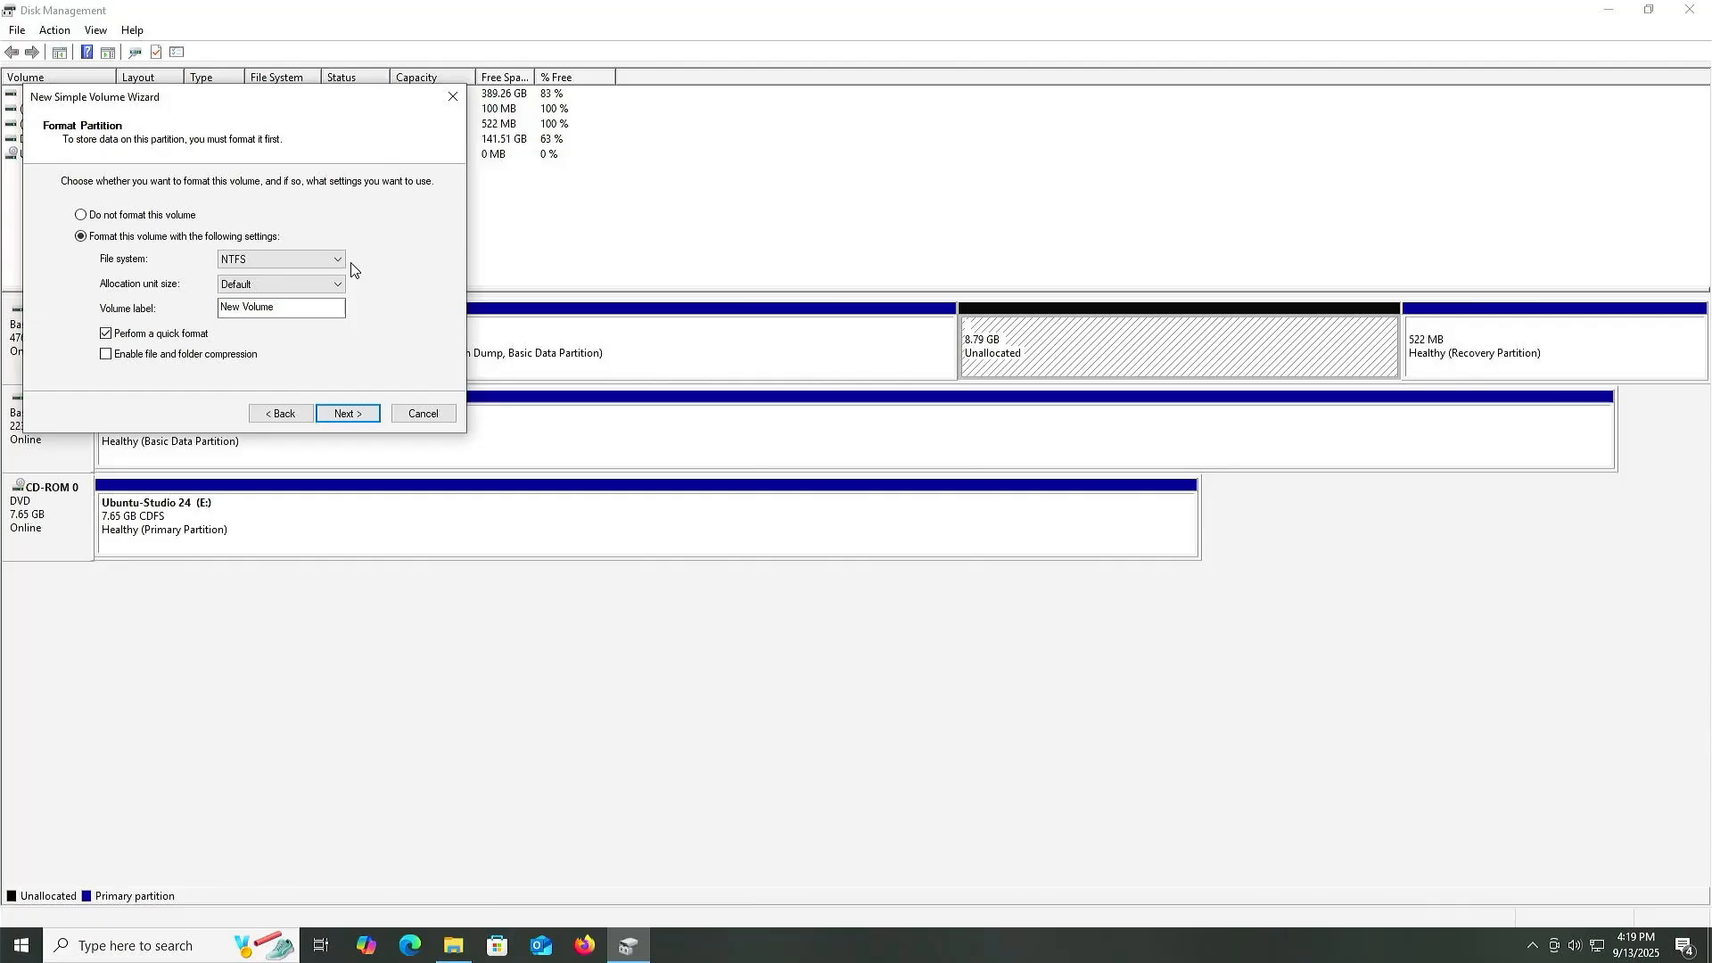
Check the size of standard.squashfs in the casper folder of the mounted Ubuntu-Studio 24 drive, using File Explorer.
key(alt+Tab)
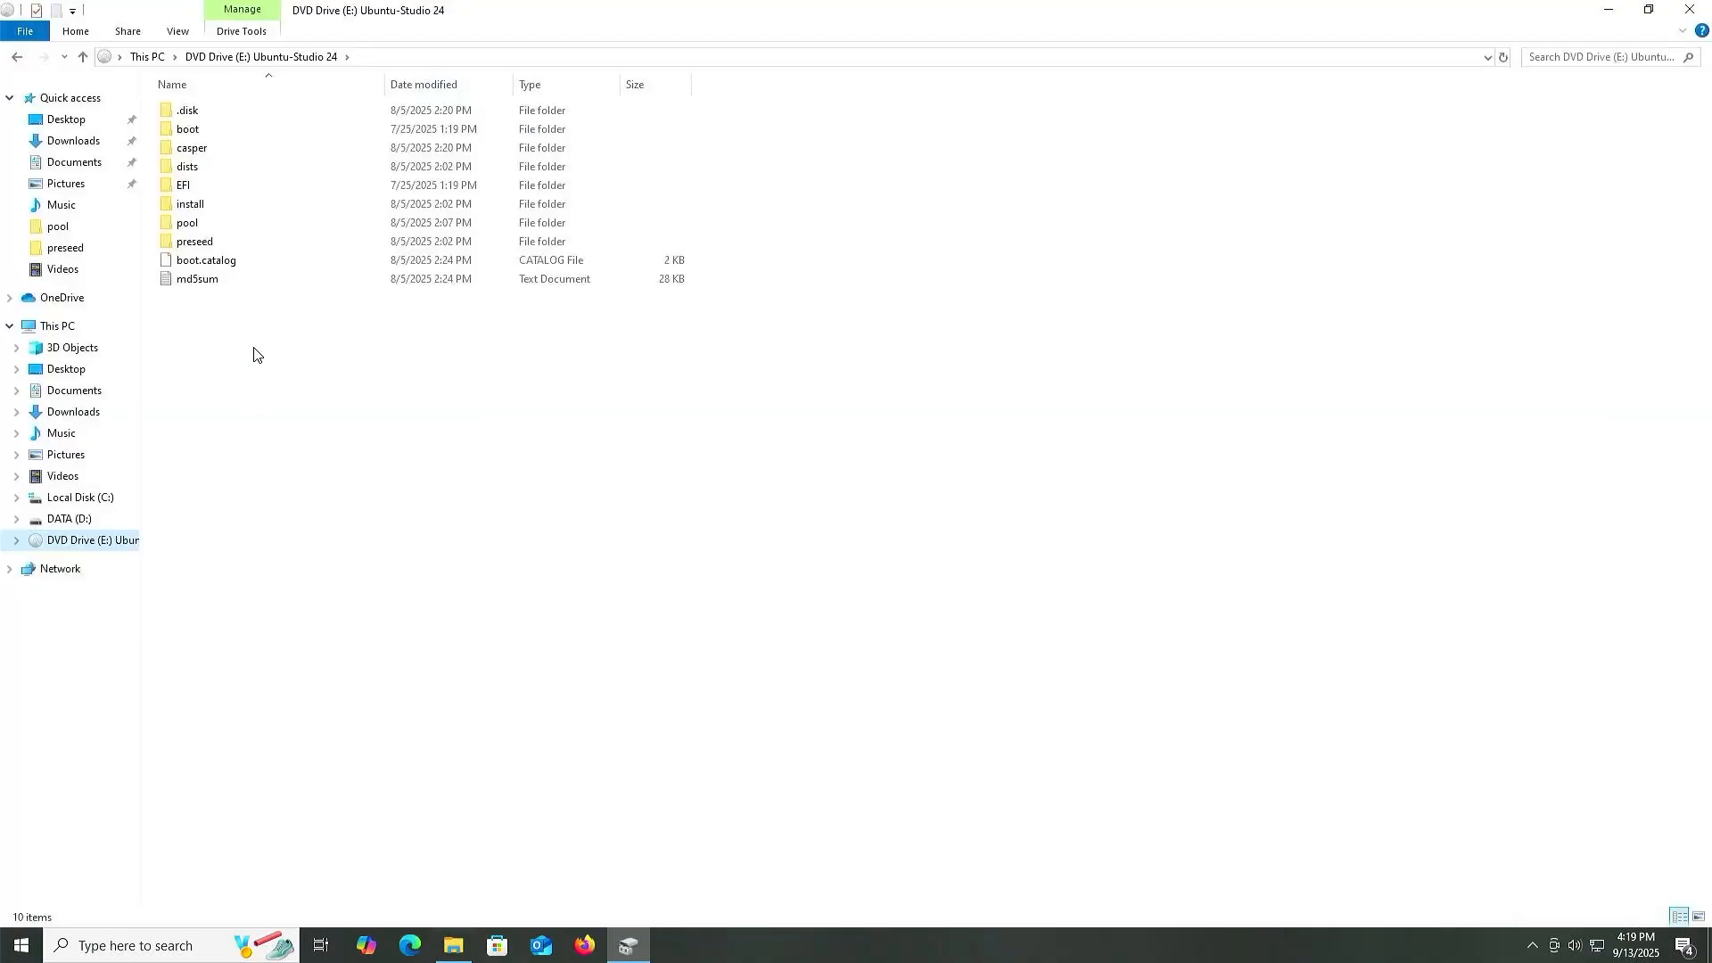
double_click(187, 147)
click(246, 298)
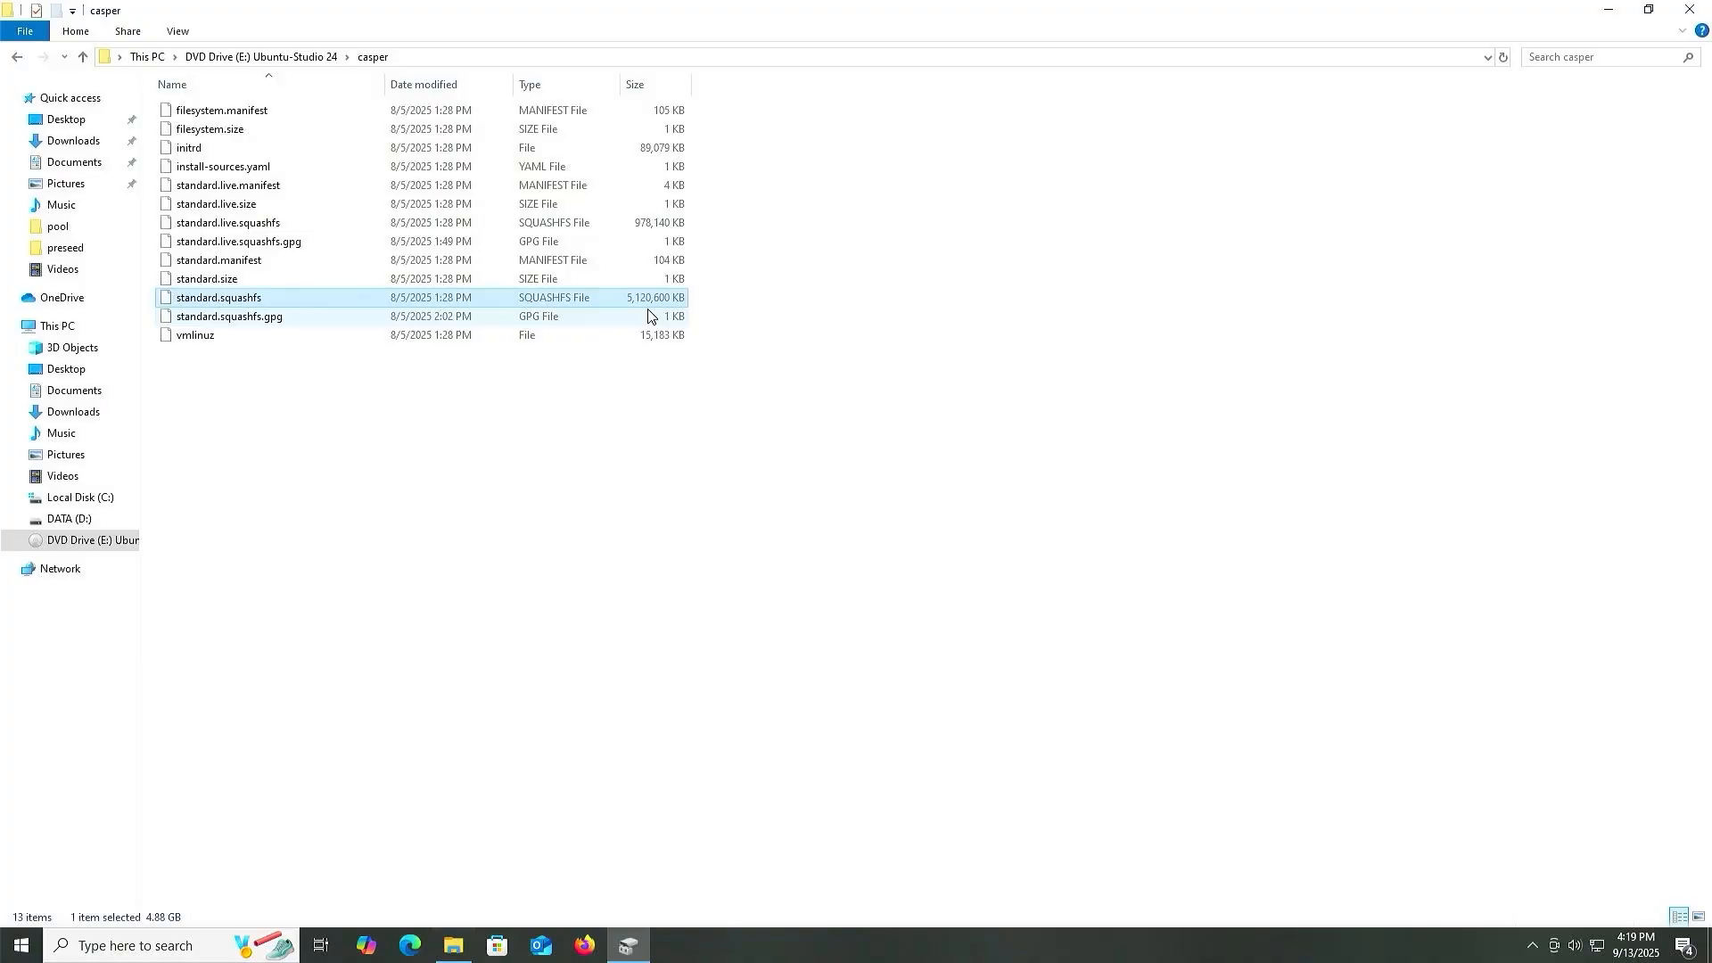
key(alt+Tab)
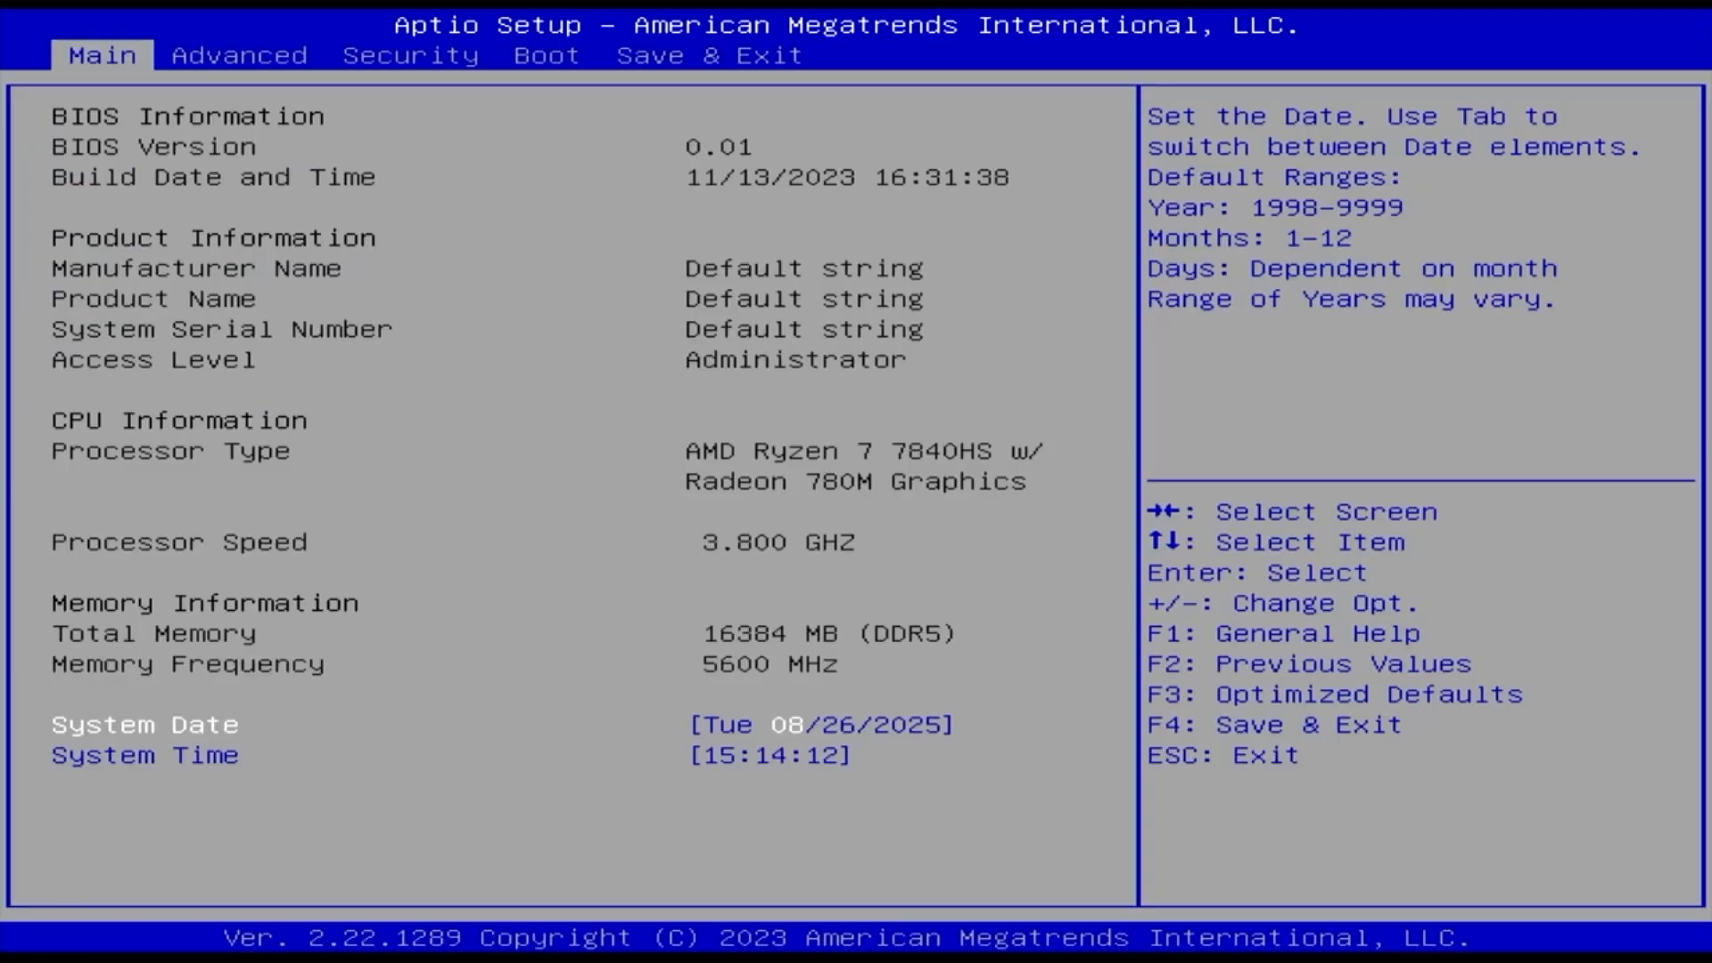
Examine the Main, Advanced and Security pages of the Aptio BIOS setup and its manufacturer heading.
key(Down)
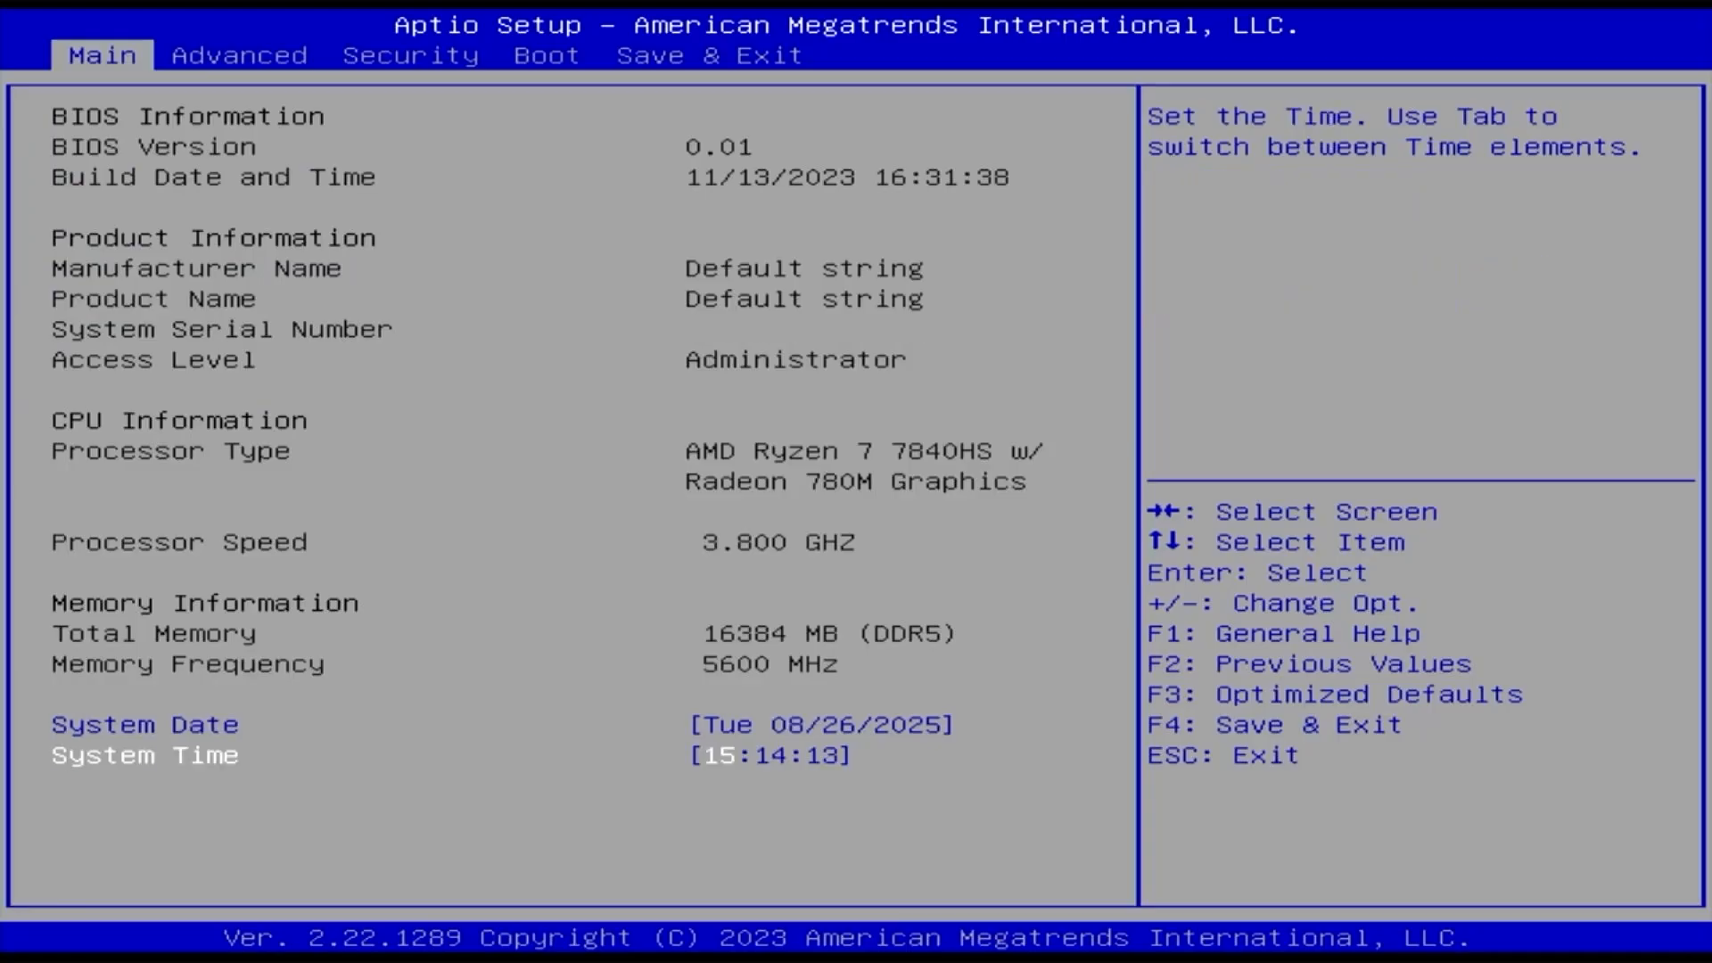
key(Up)
key(Right)
key(Right)
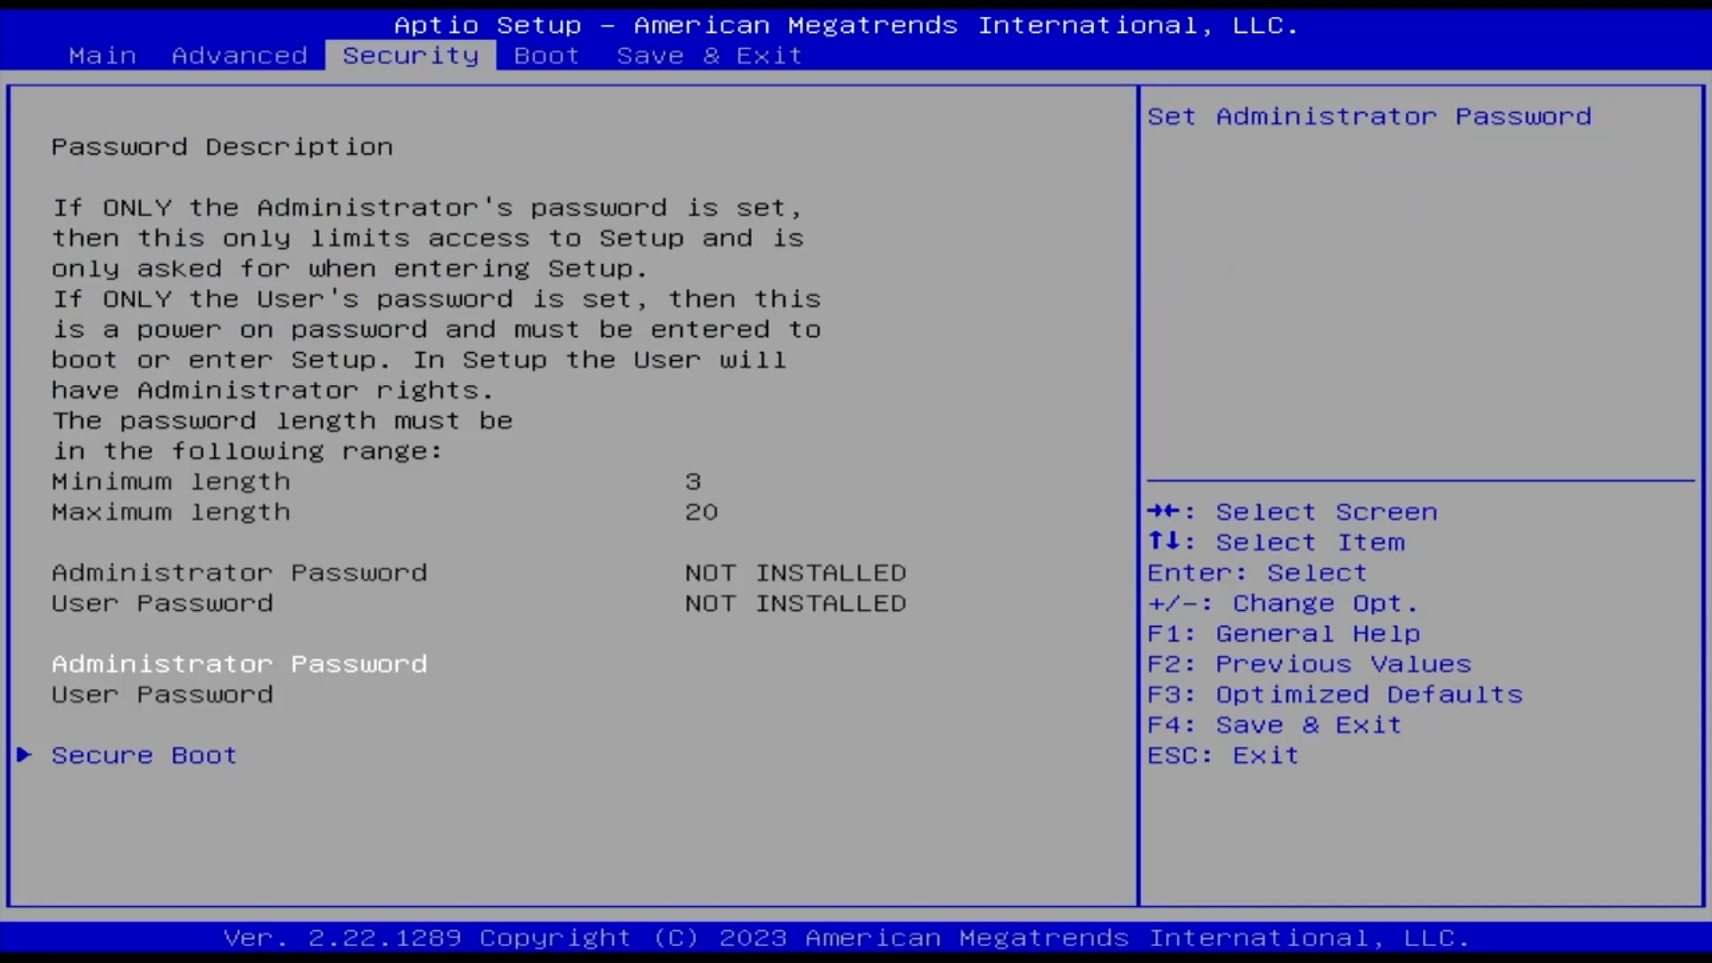
key(Left)
key(Left)
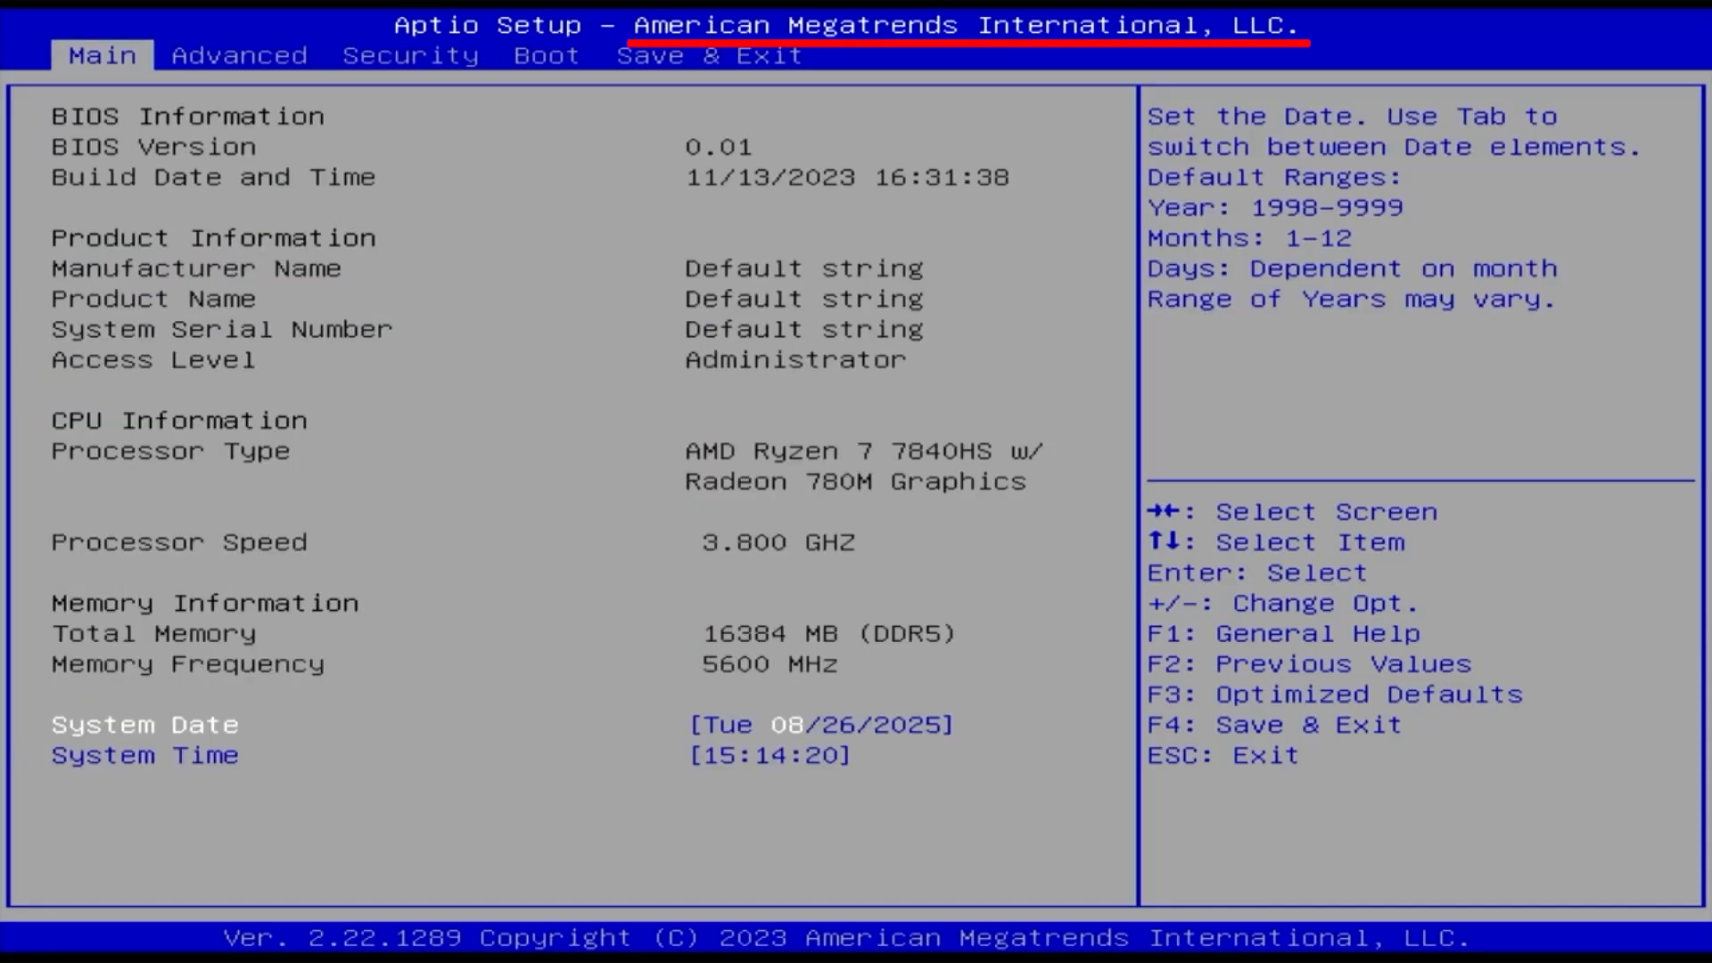
key(Right)
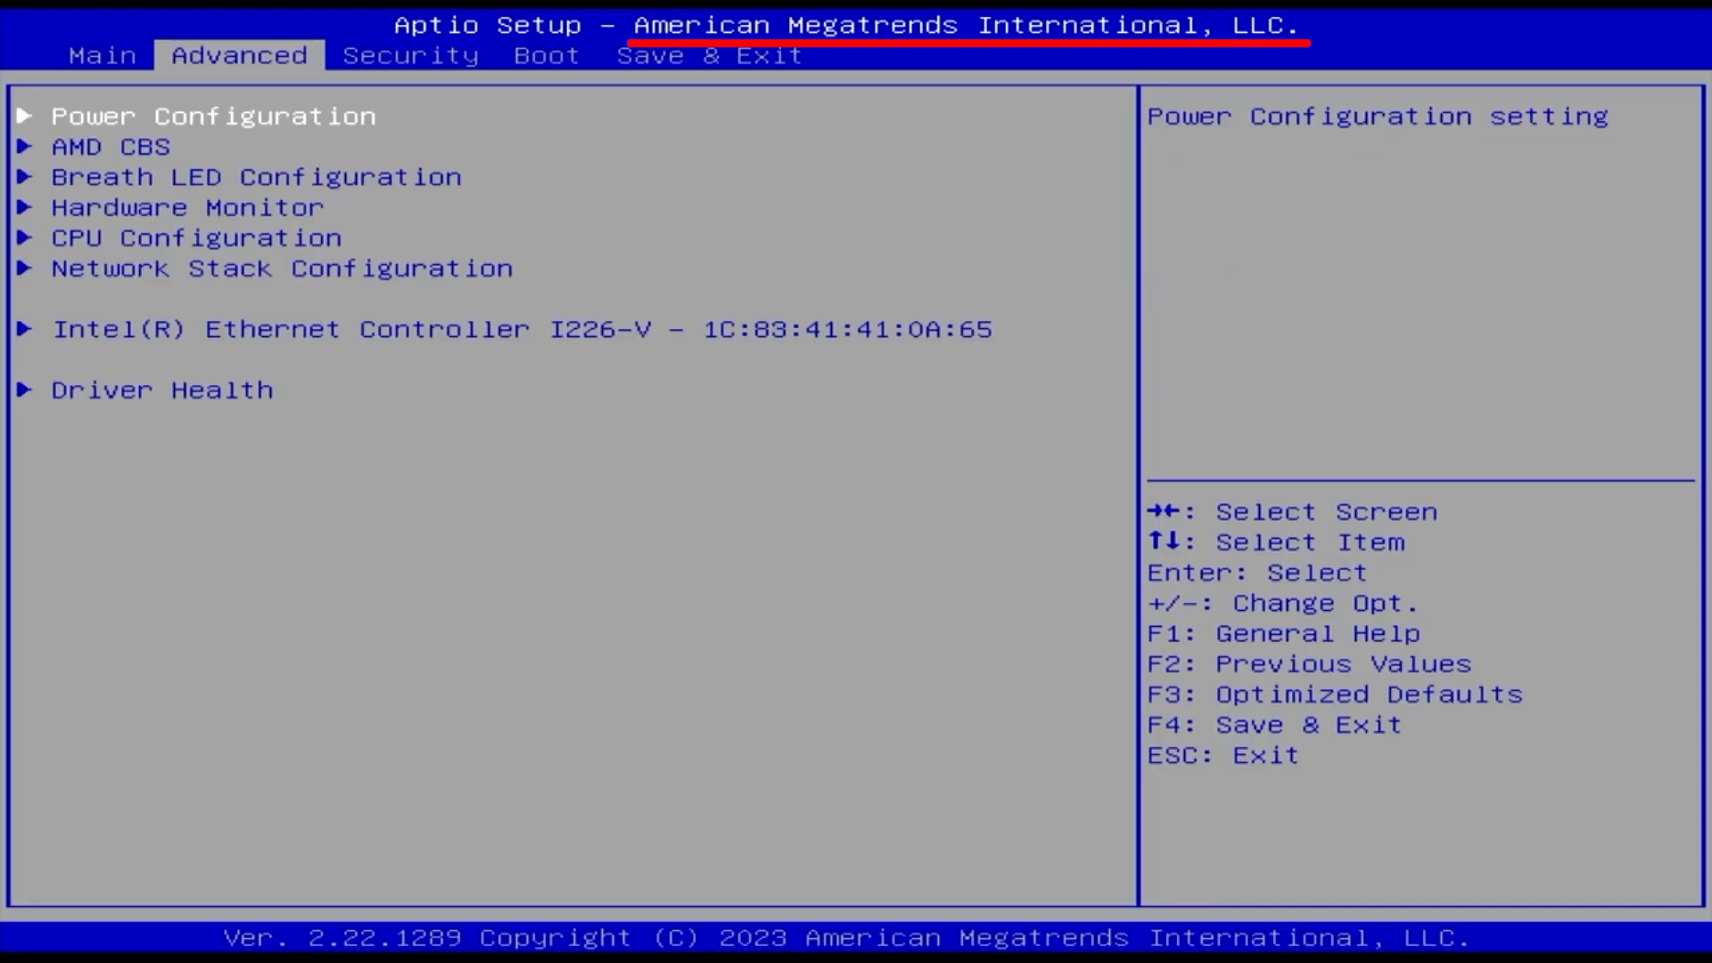
key(Right)
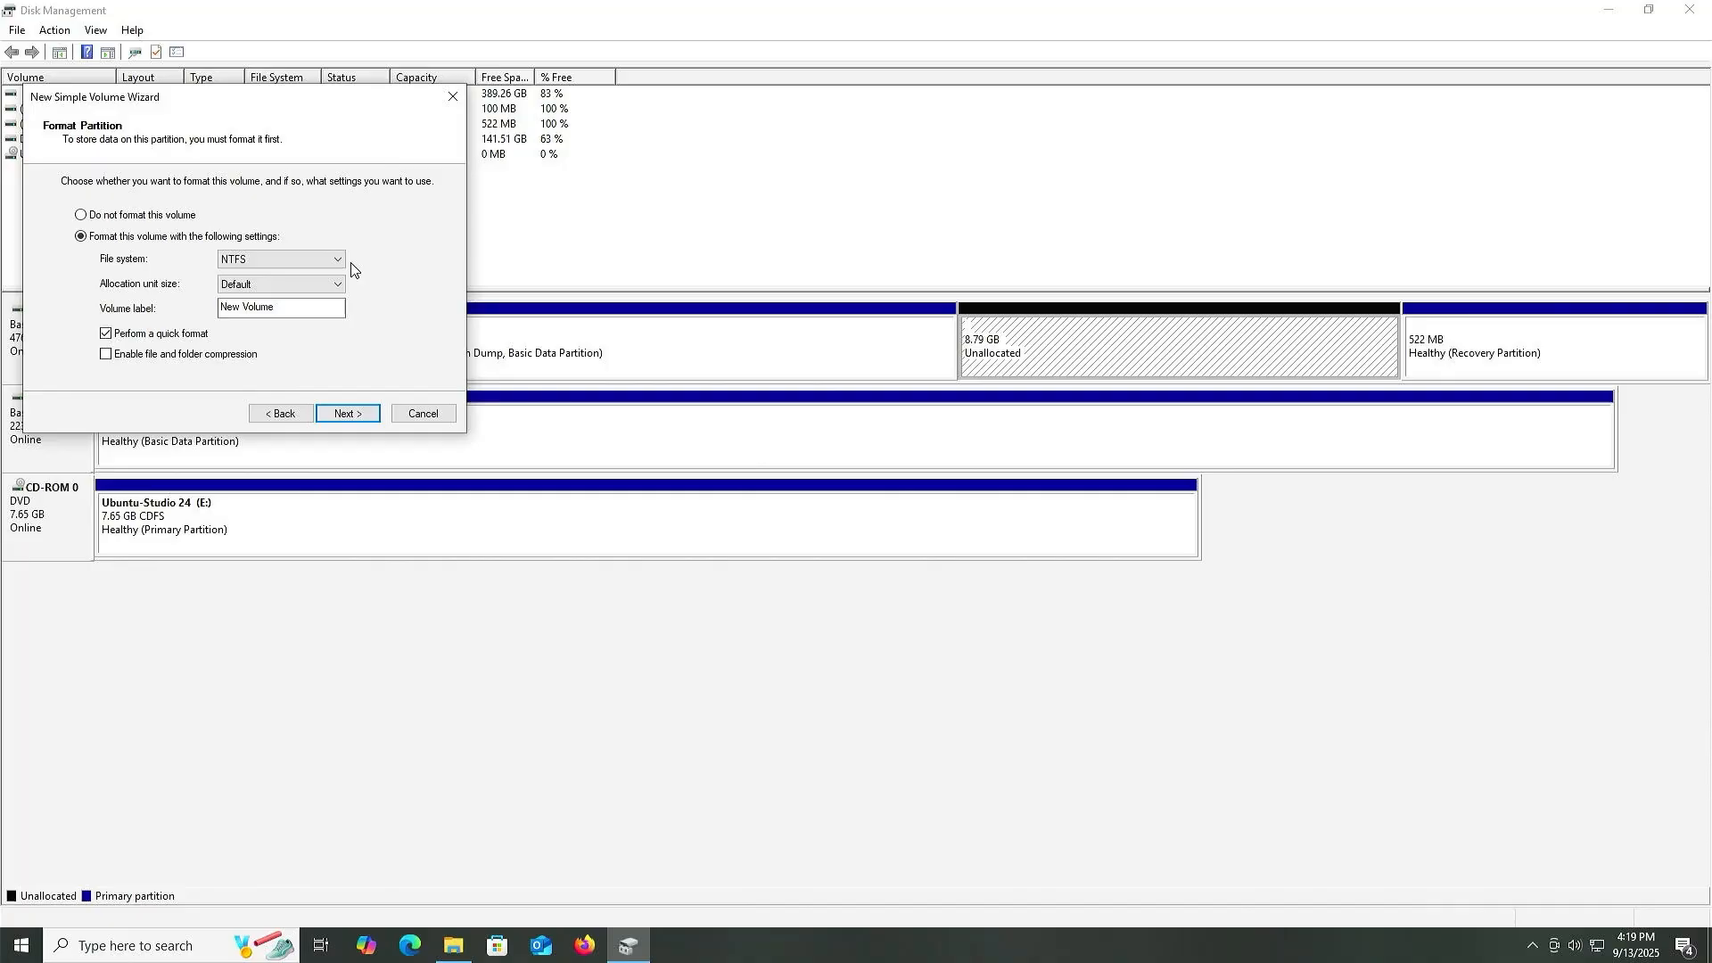
Label the new NTFS volume ISO, finish creating it with a quick format, and select it on Disk 0.
drag(306, 307, 199, 305)
text(ISO)
click(344, 415)
click(344, 416)
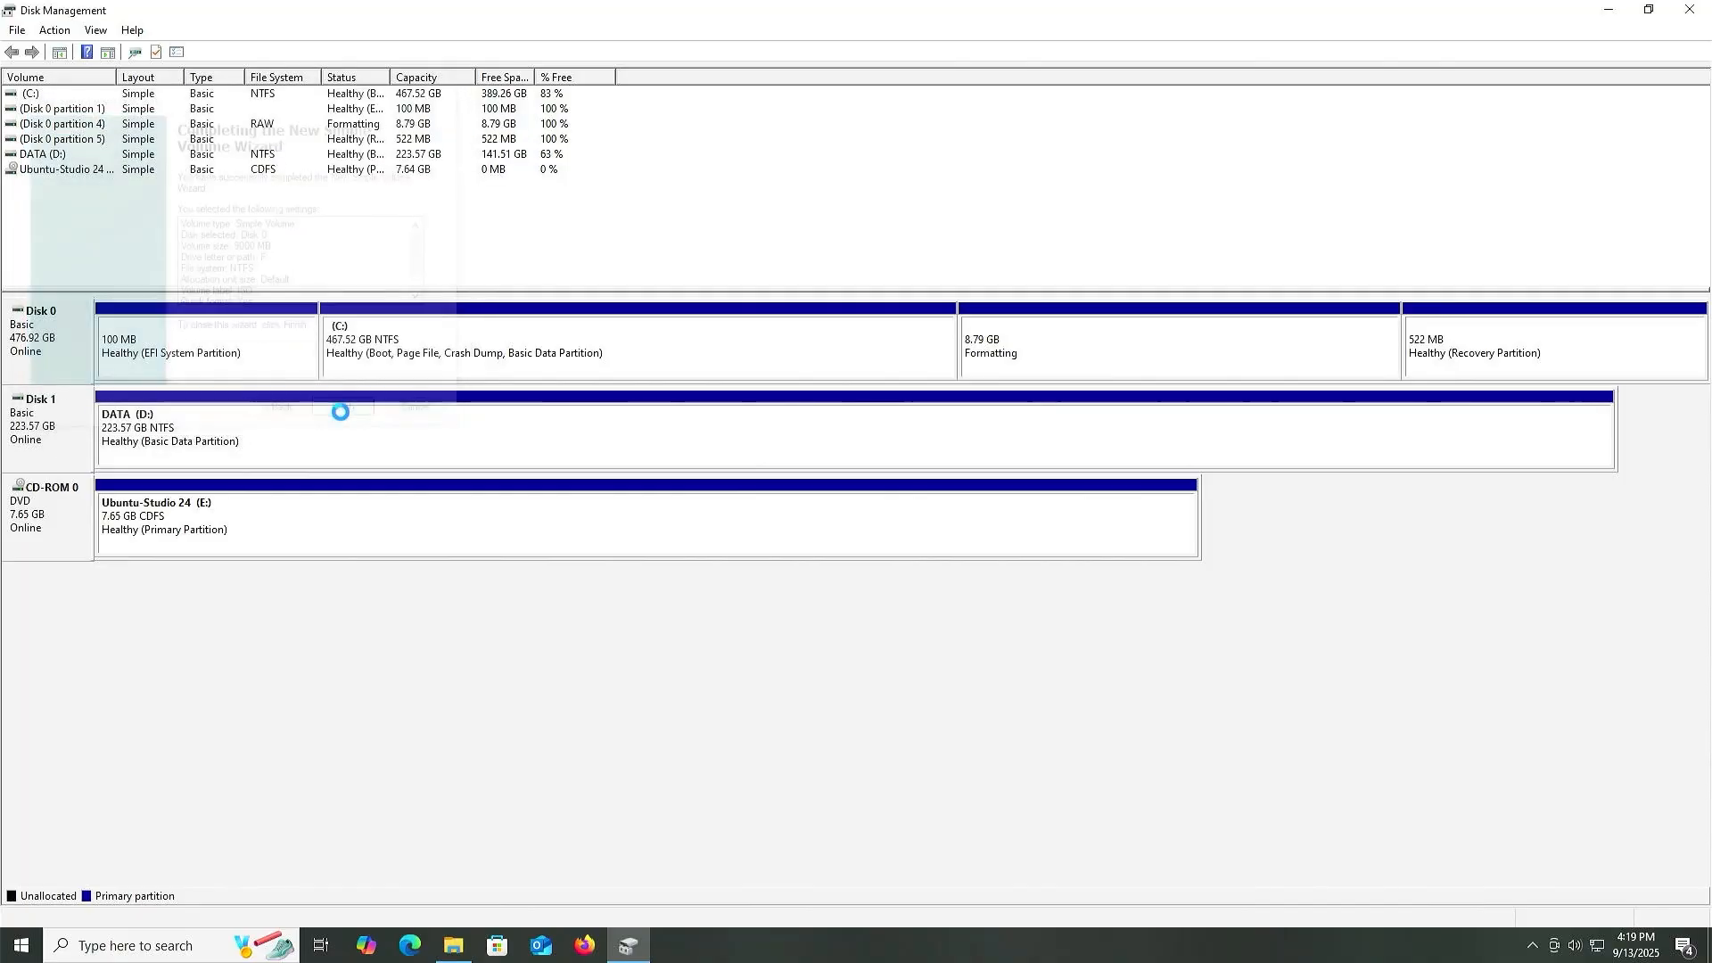
click(1065, 373)
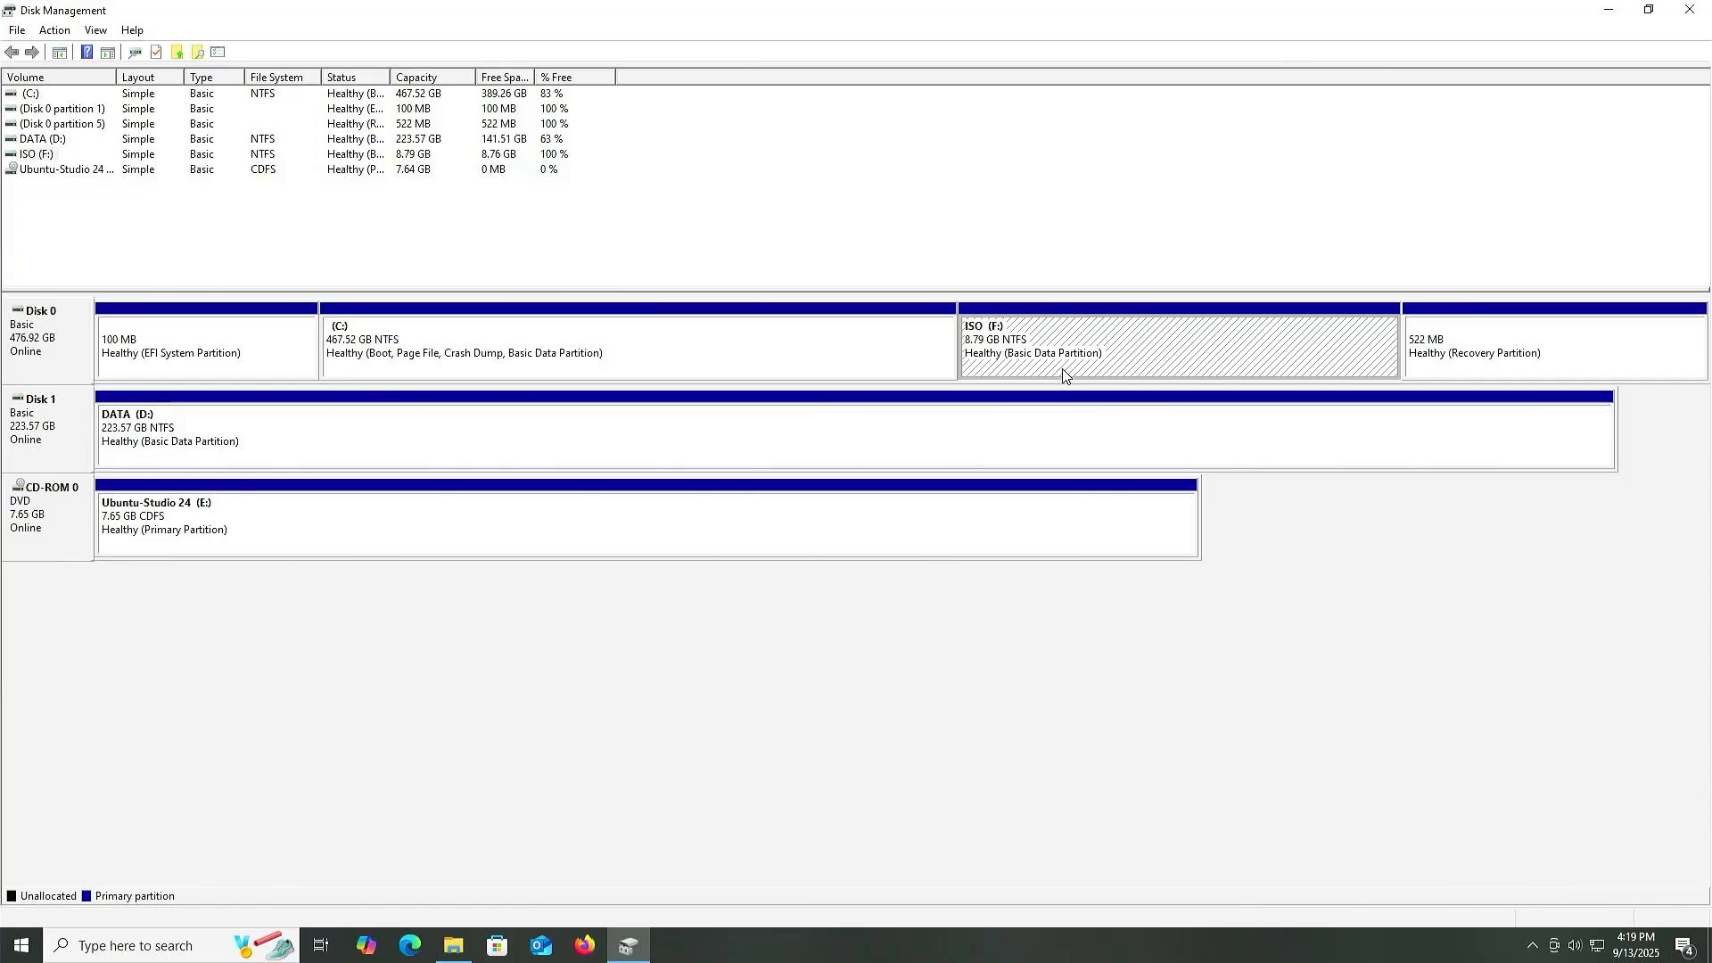
Copy all contents of the mounted Ubuntu-Studio 24 drive to ISO (F:) in File Explorer, and select that volume in Disk Management.
click(457, 947)
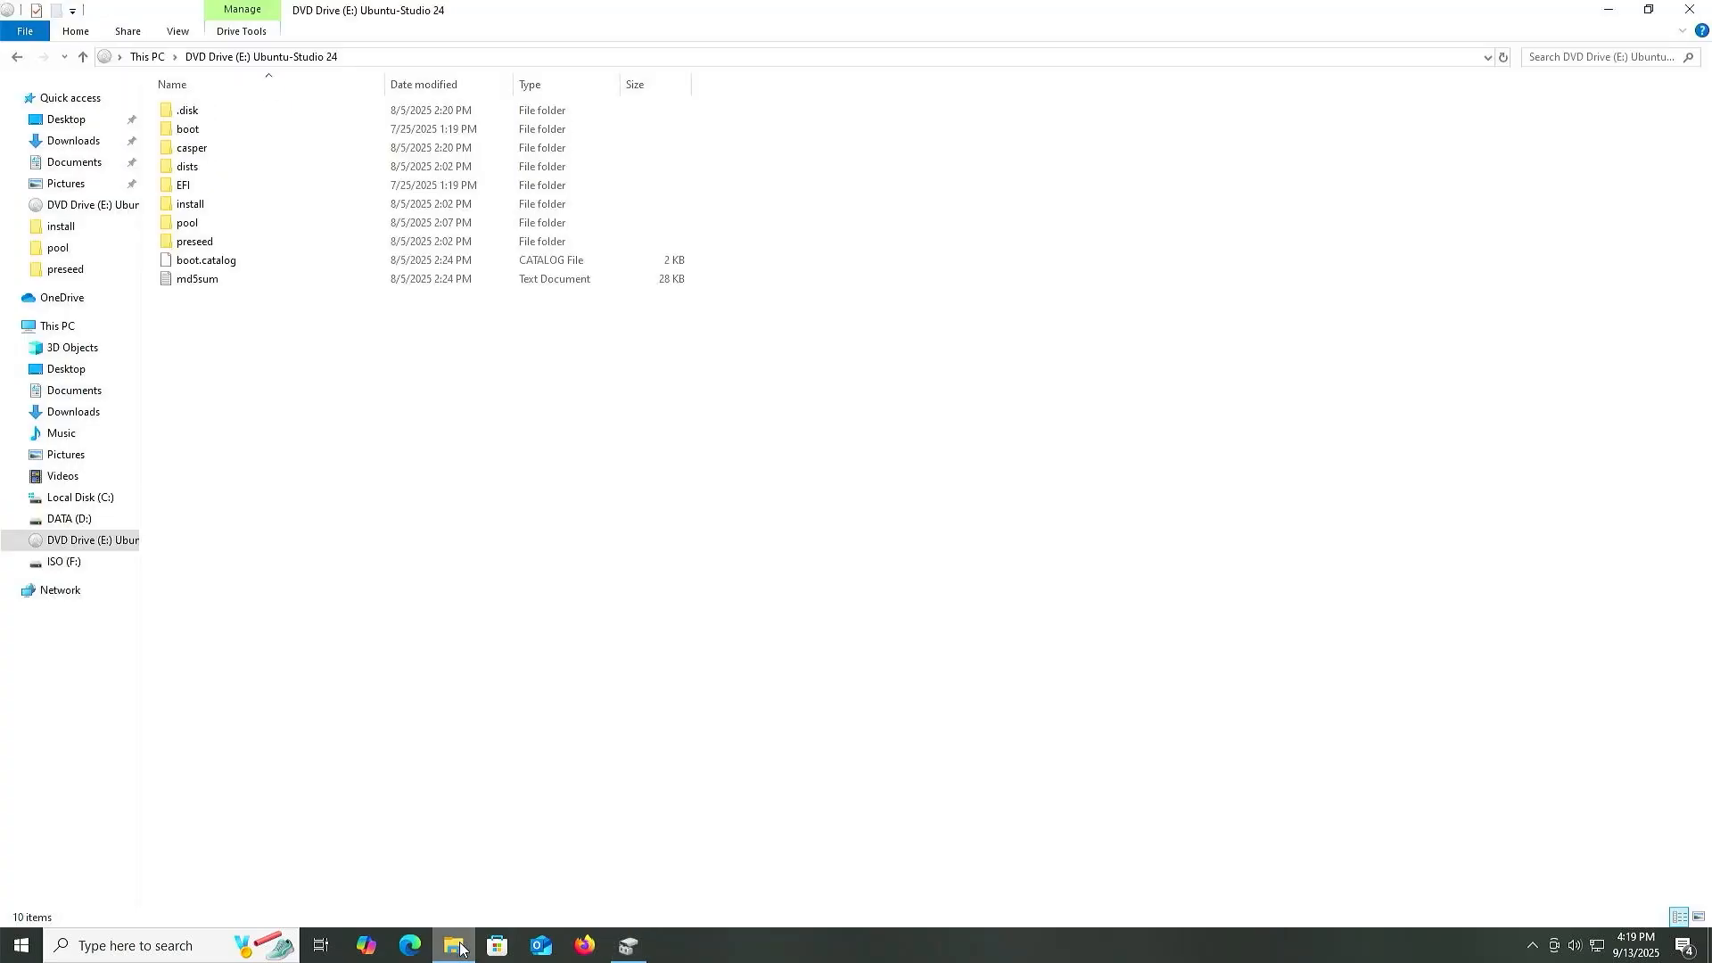
key(ctrl+a)
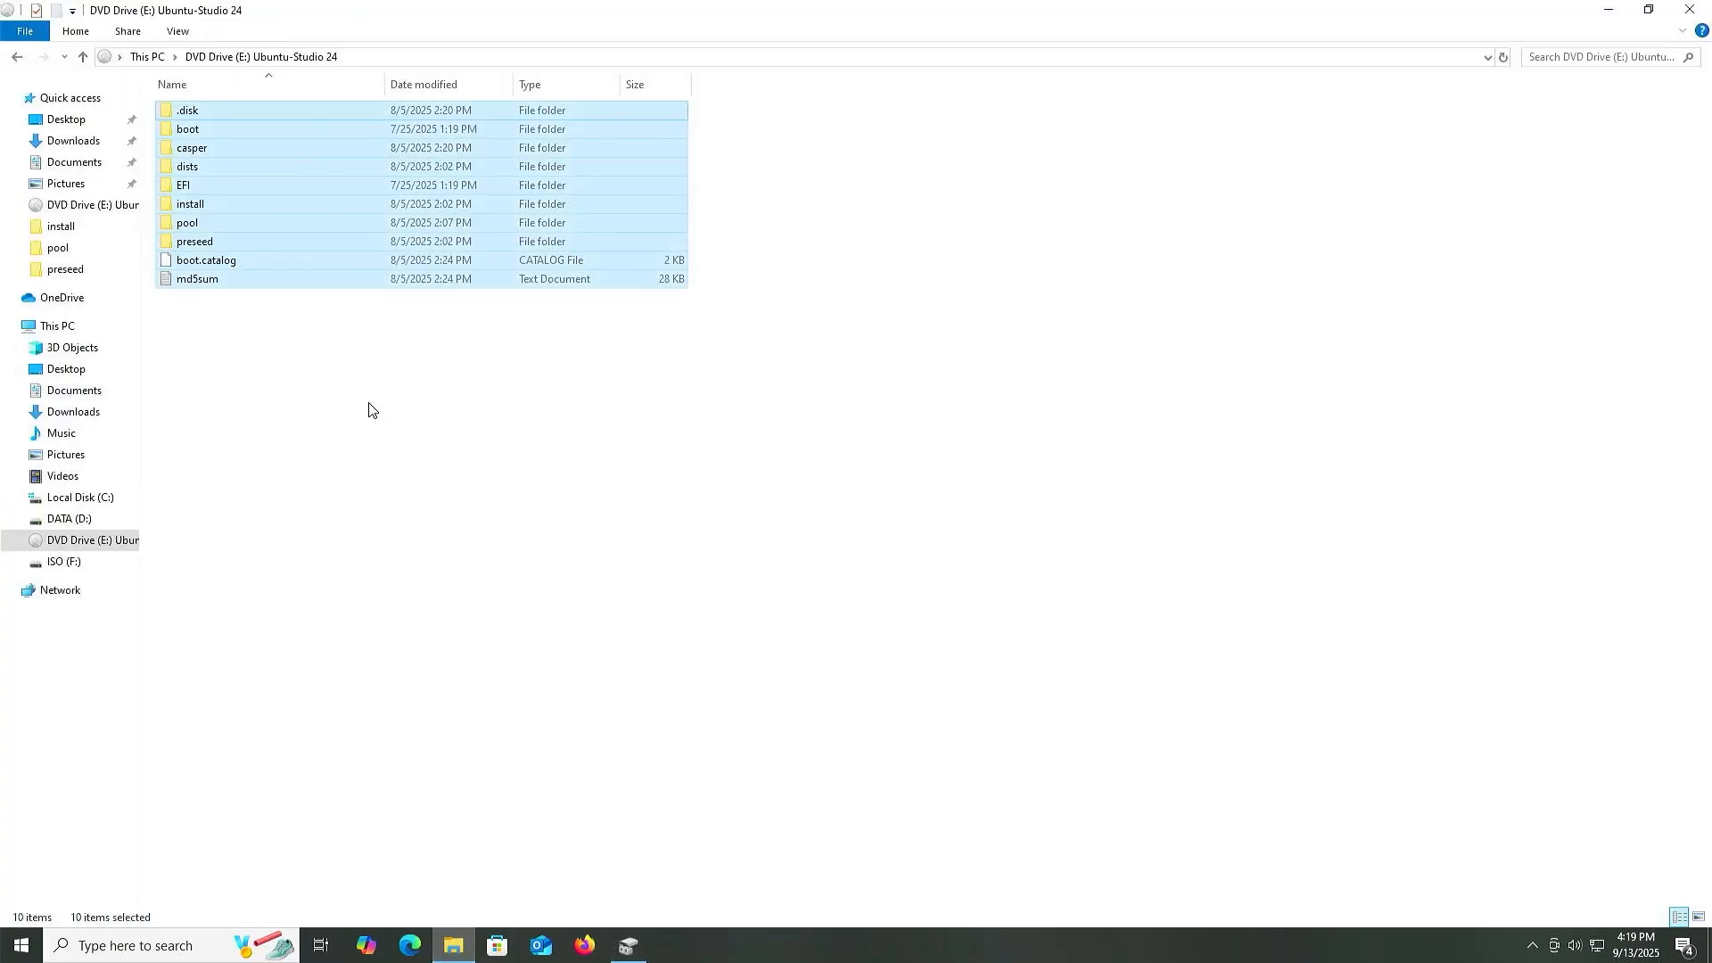
click(72, 563)
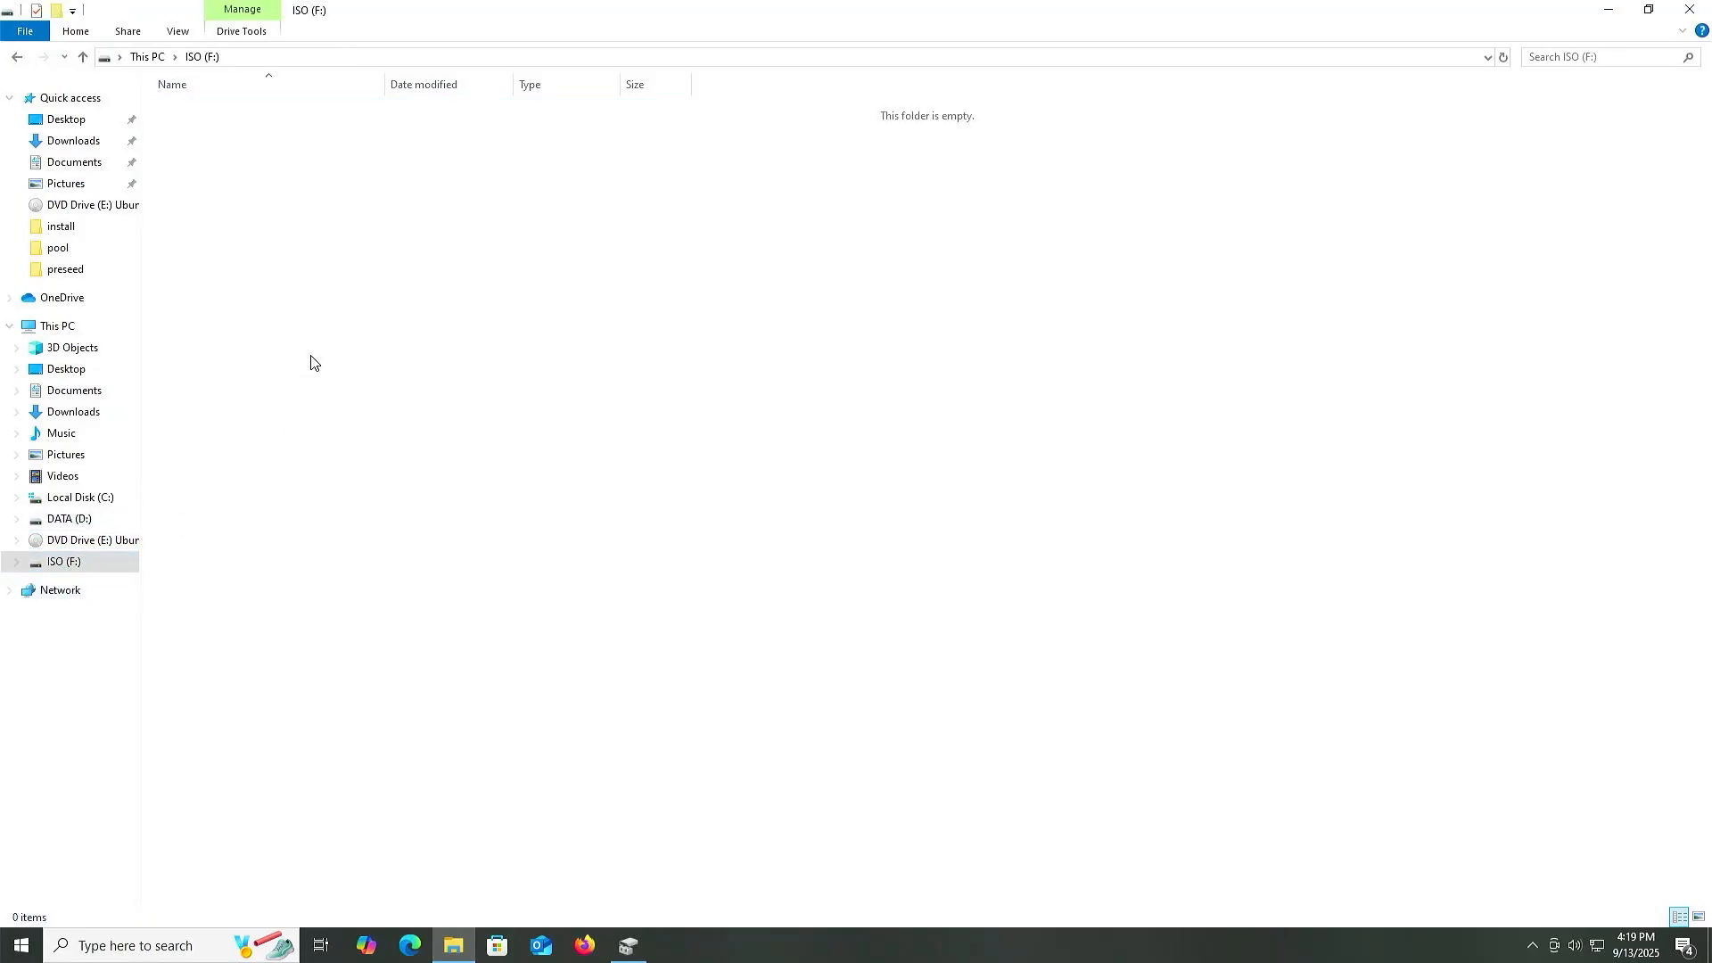
key(ctrl+v)
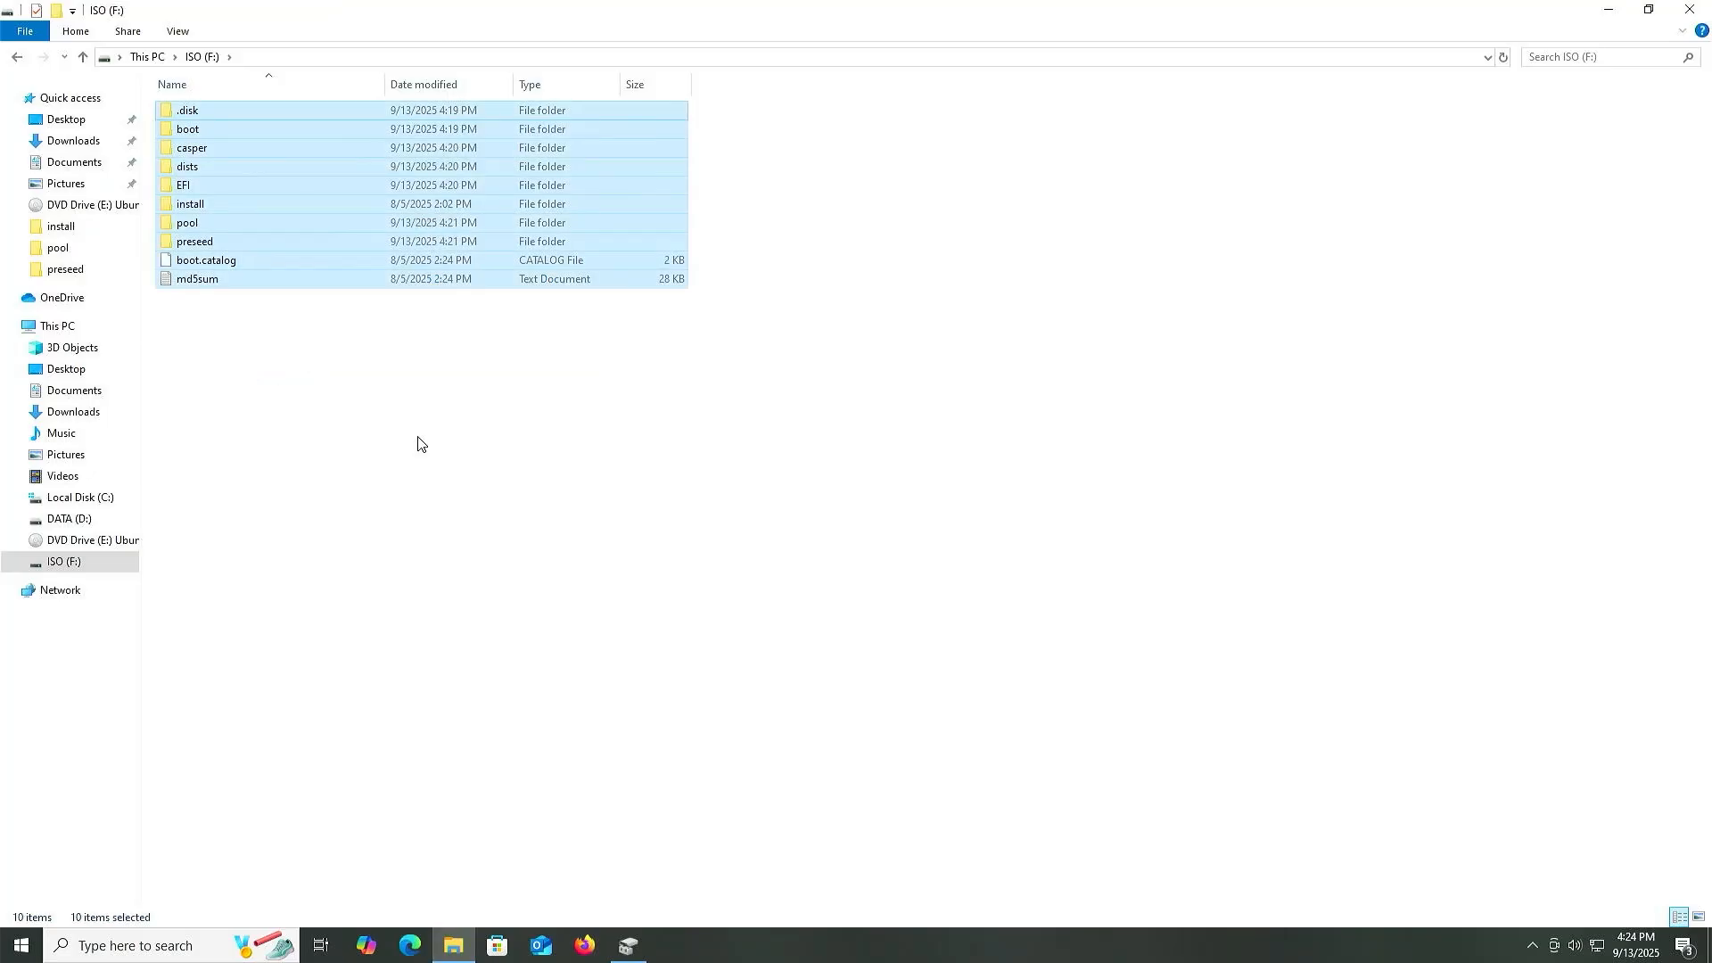
click(624, 943)
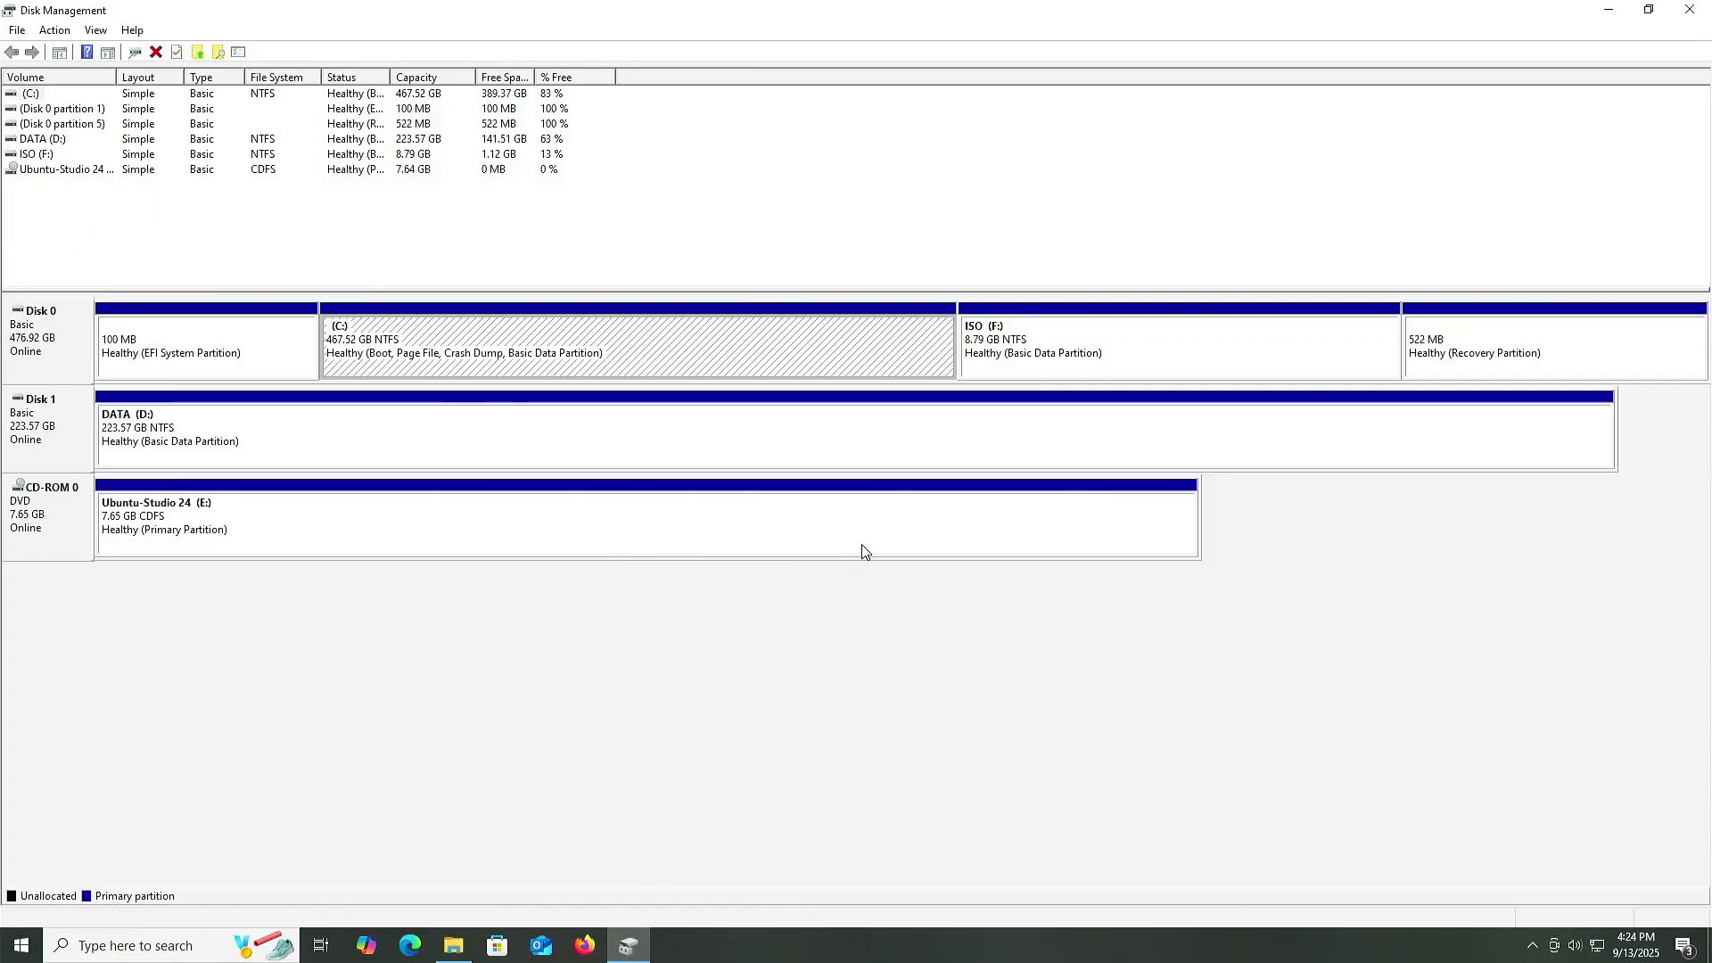
click(1026, 366)
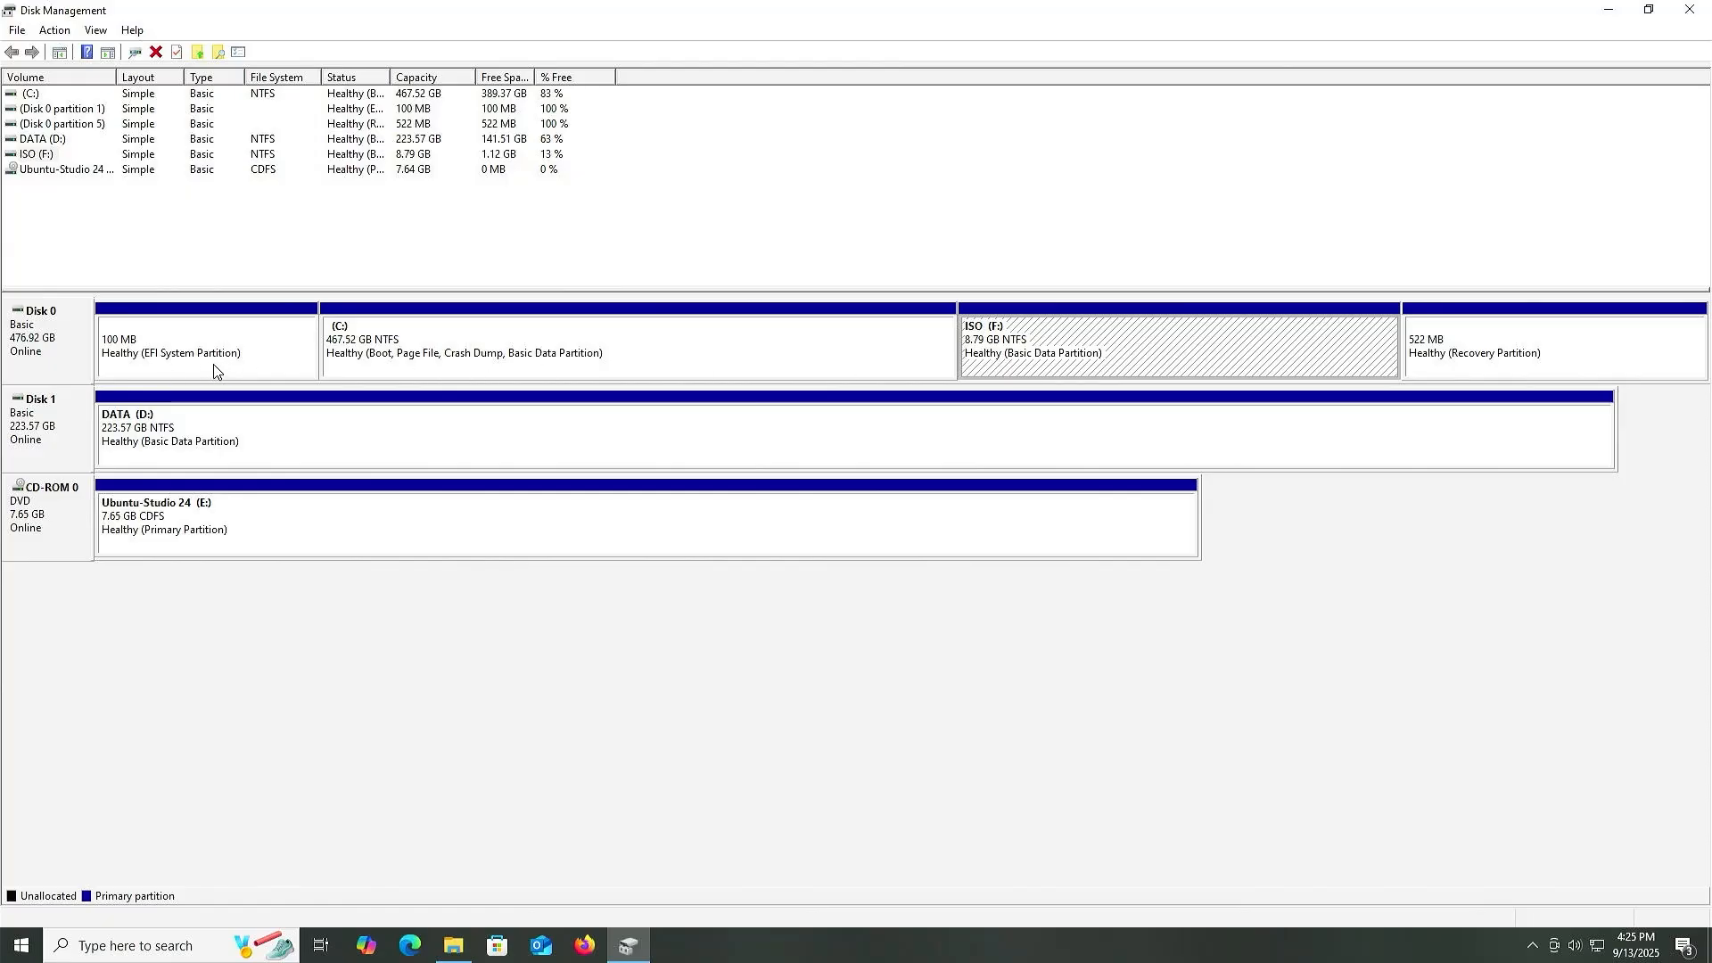
key(super)
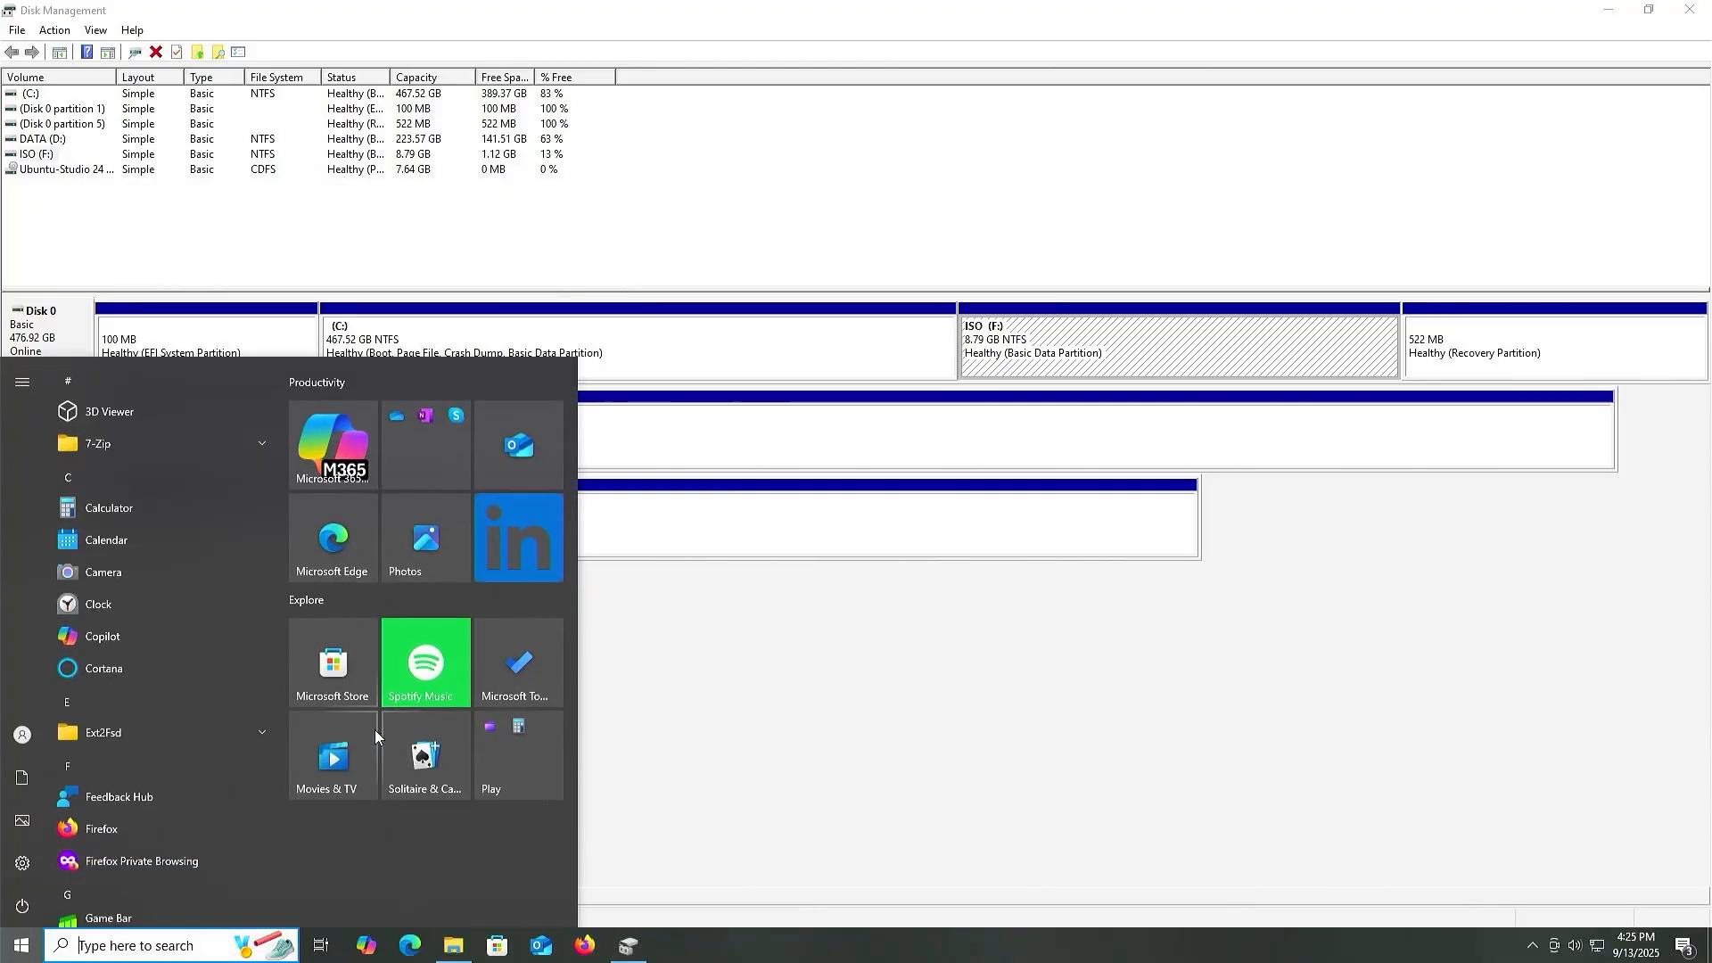
key(super+s)
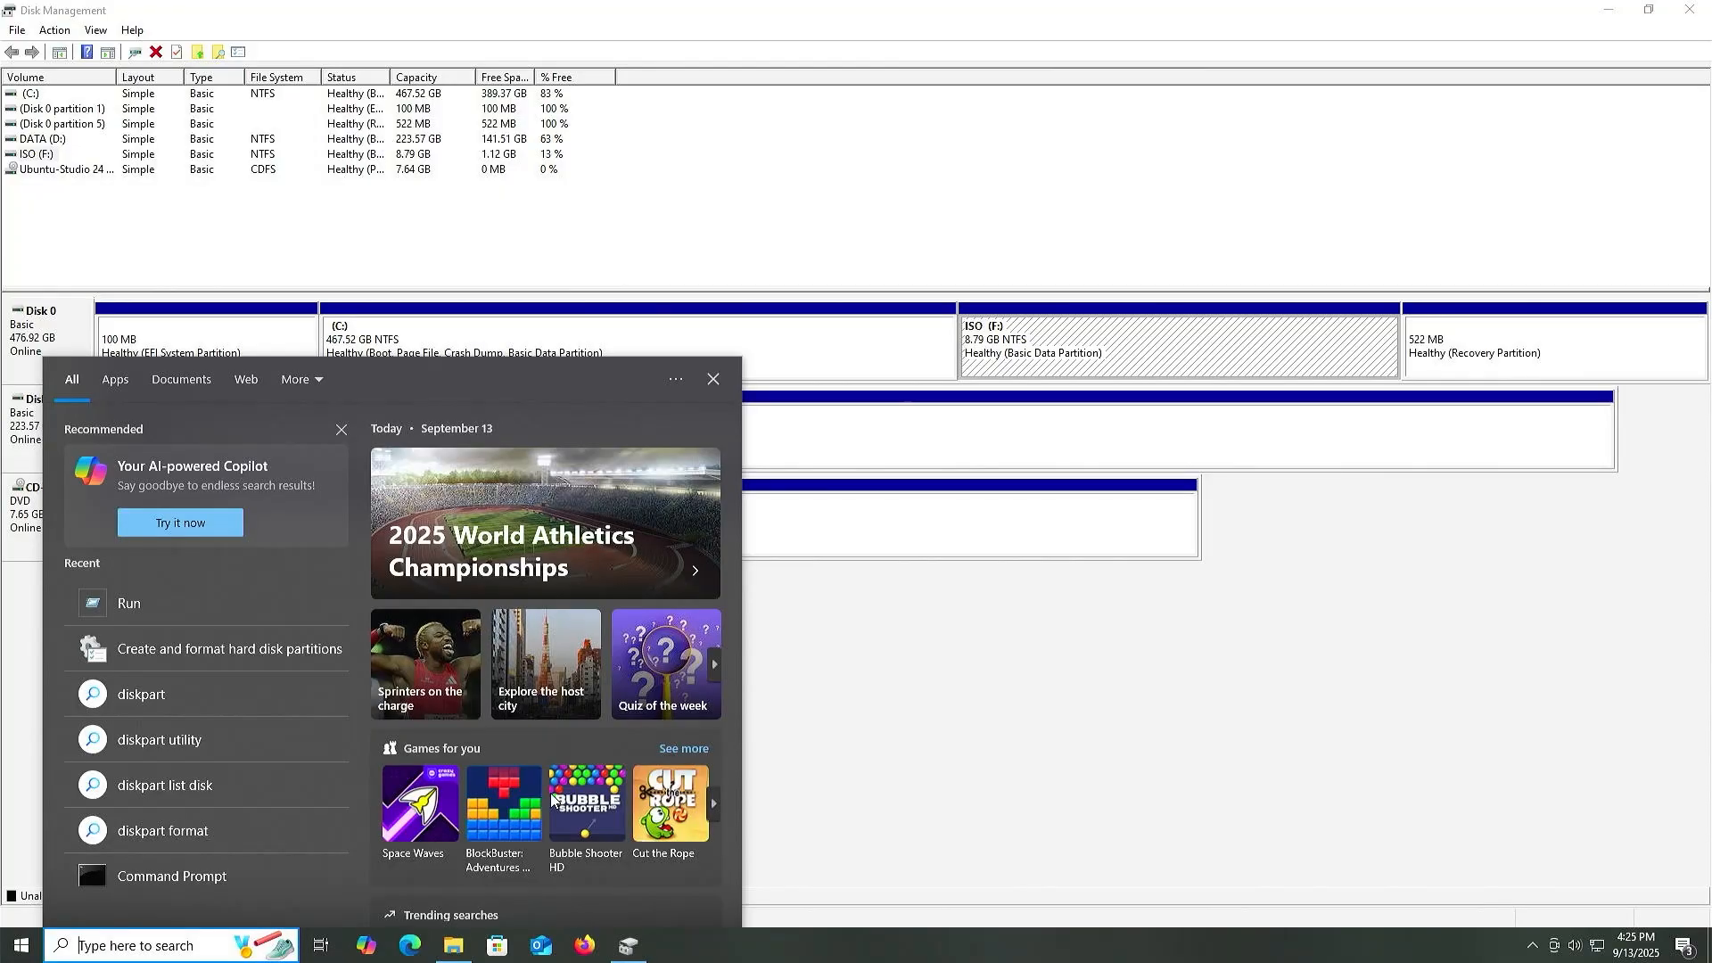
text(diskpart)
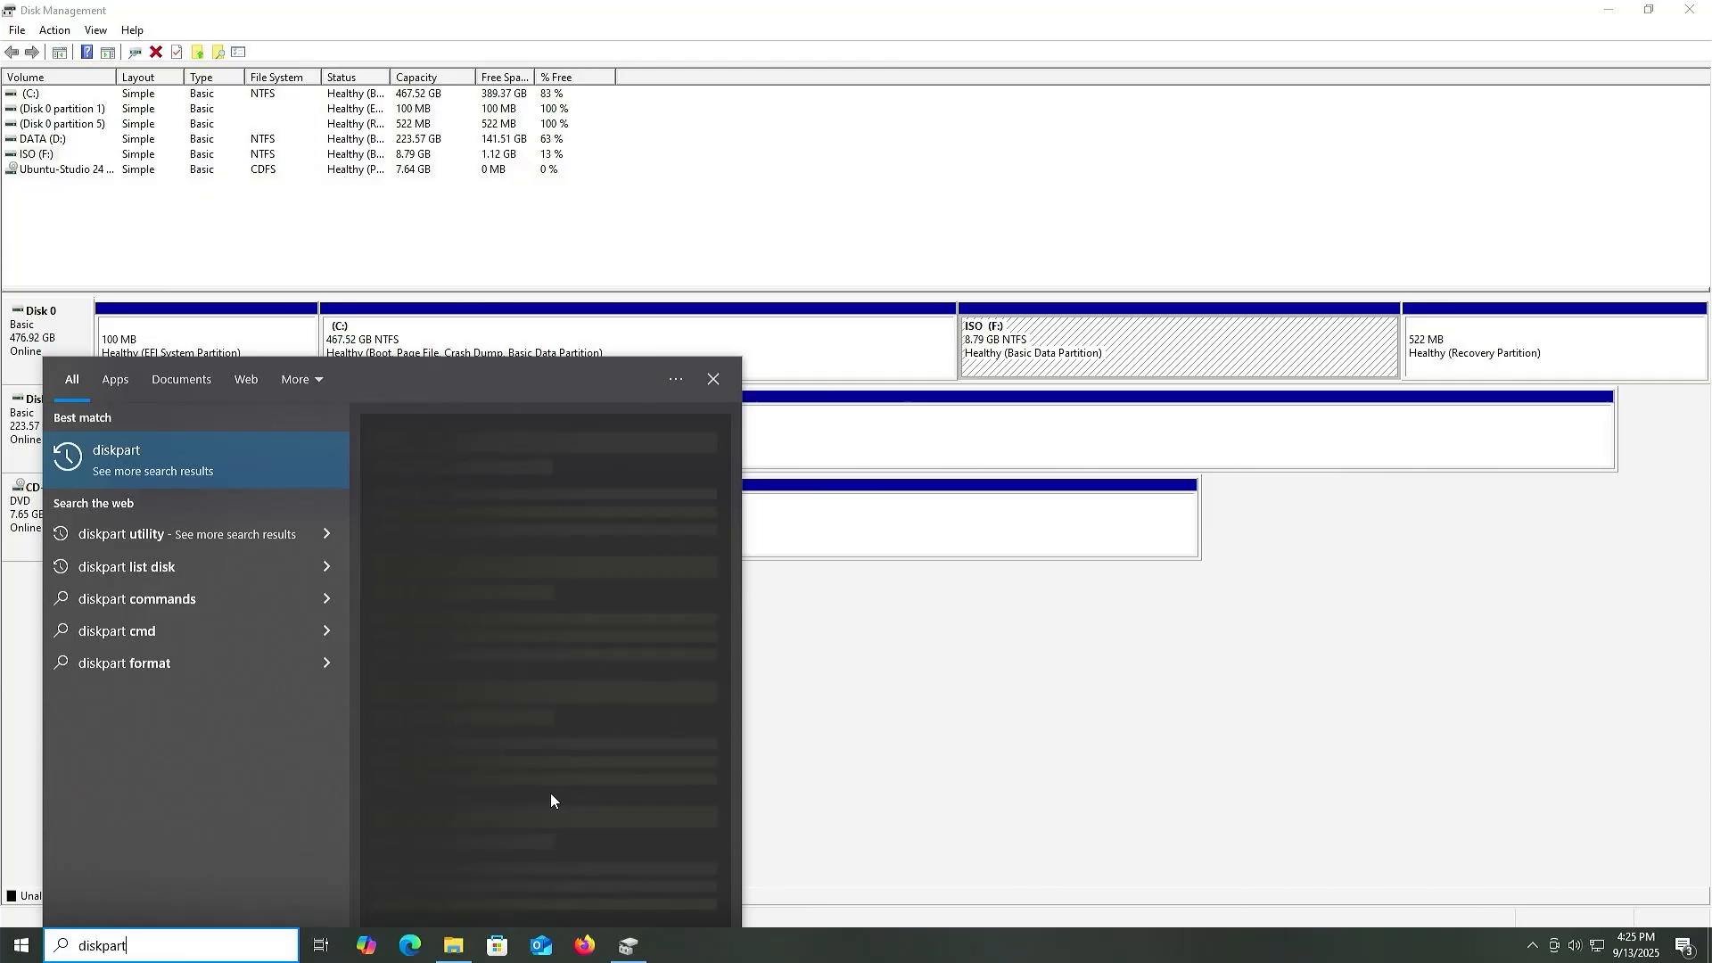
key(BackSpace)
key(BackSpace)
key(BackSpace)
key(BackSpace)
key(BackSpace)
key(BackSpace)
key(BackSpace)
key(BackSpace)
Launch diskpart through the Windows Run dialog and allow it to make changes to the device.
text(run)
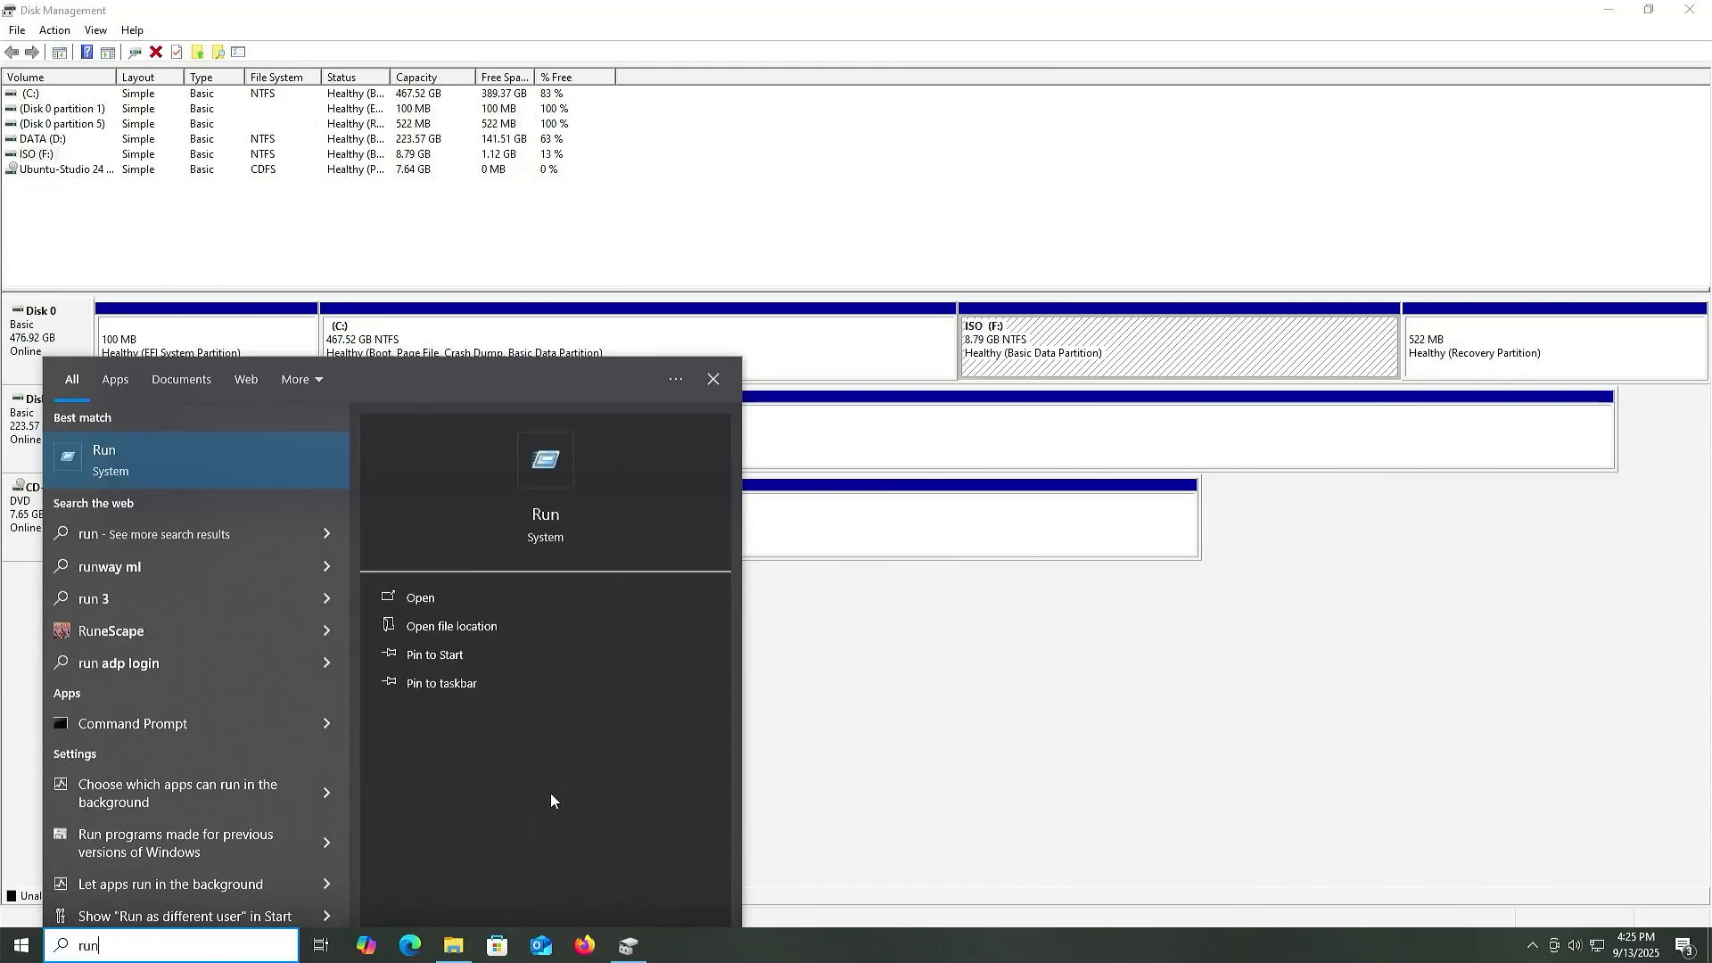
key(Return)
text(diskpar)
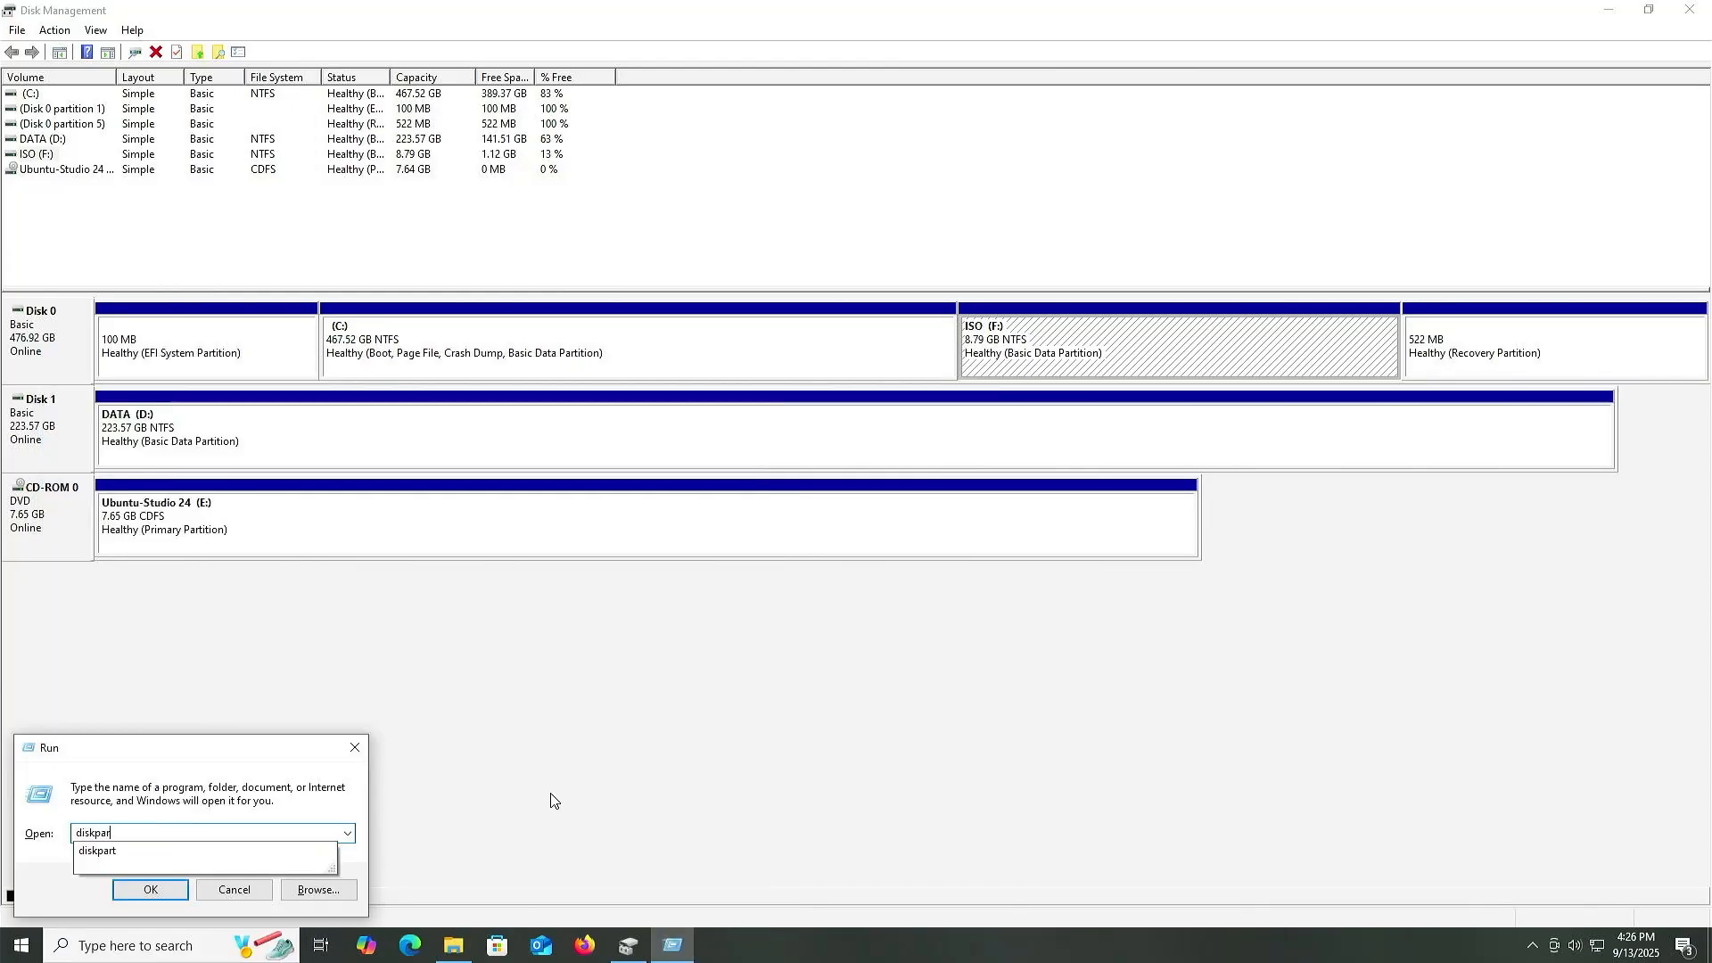
text(t)
key(Return)
key(Left)
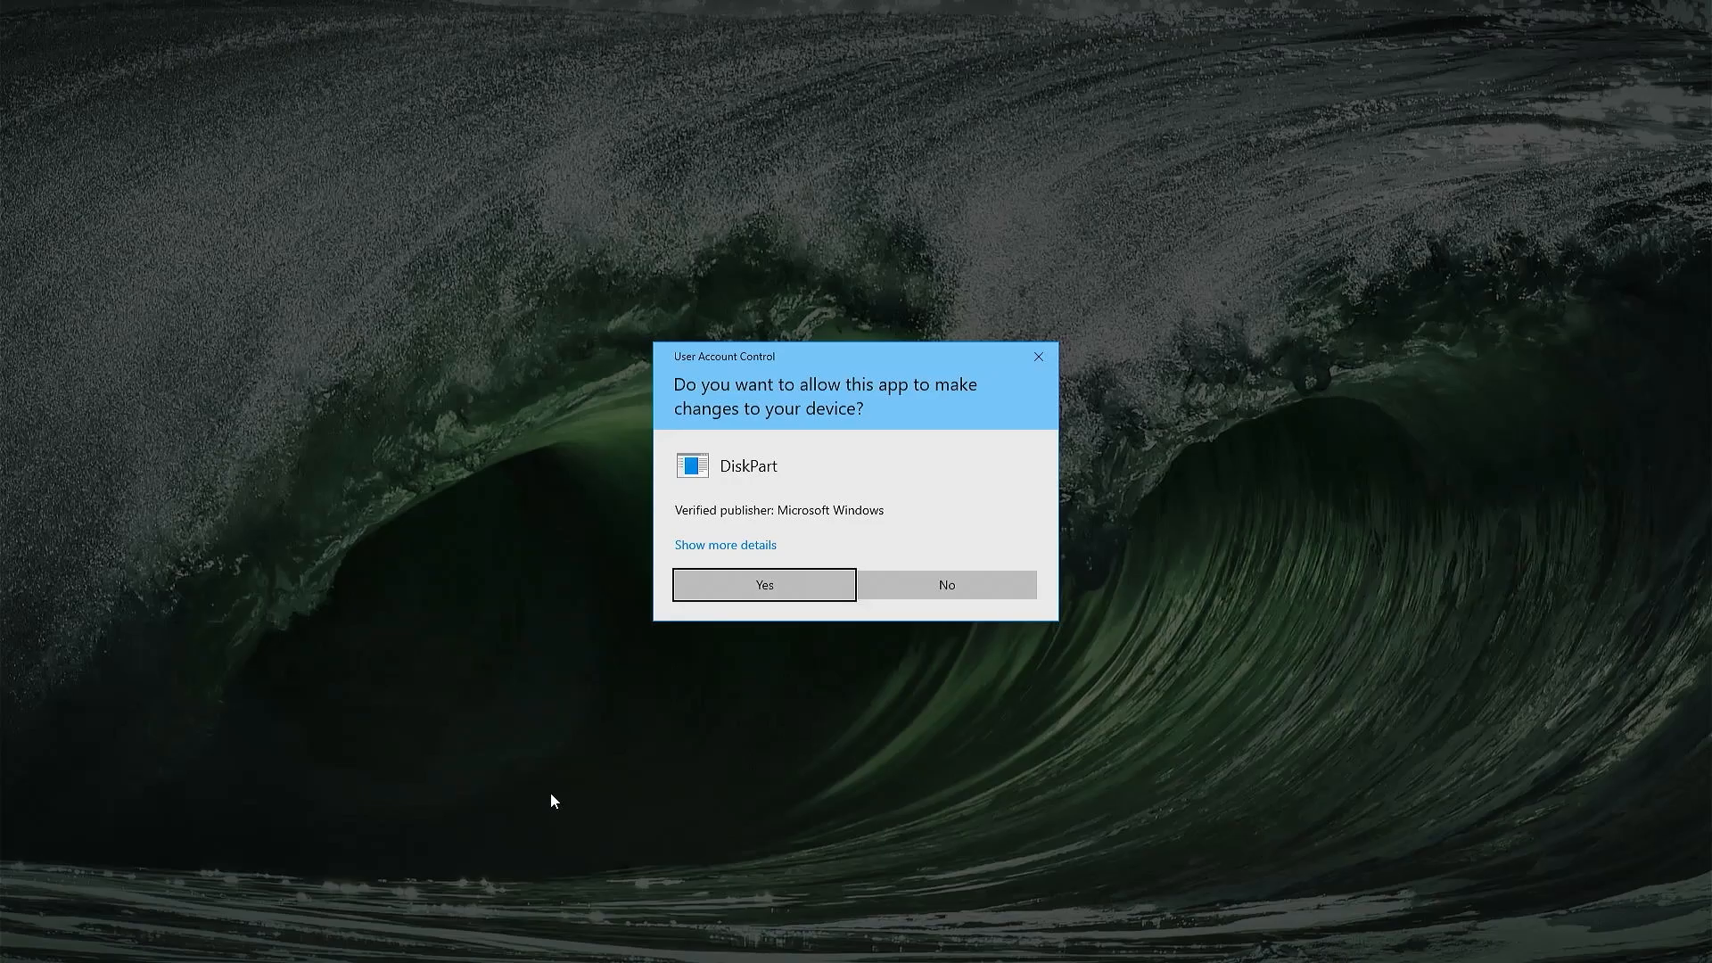
key(Return)
List the disks in DiskPart and select disk 0.
text(list disk)
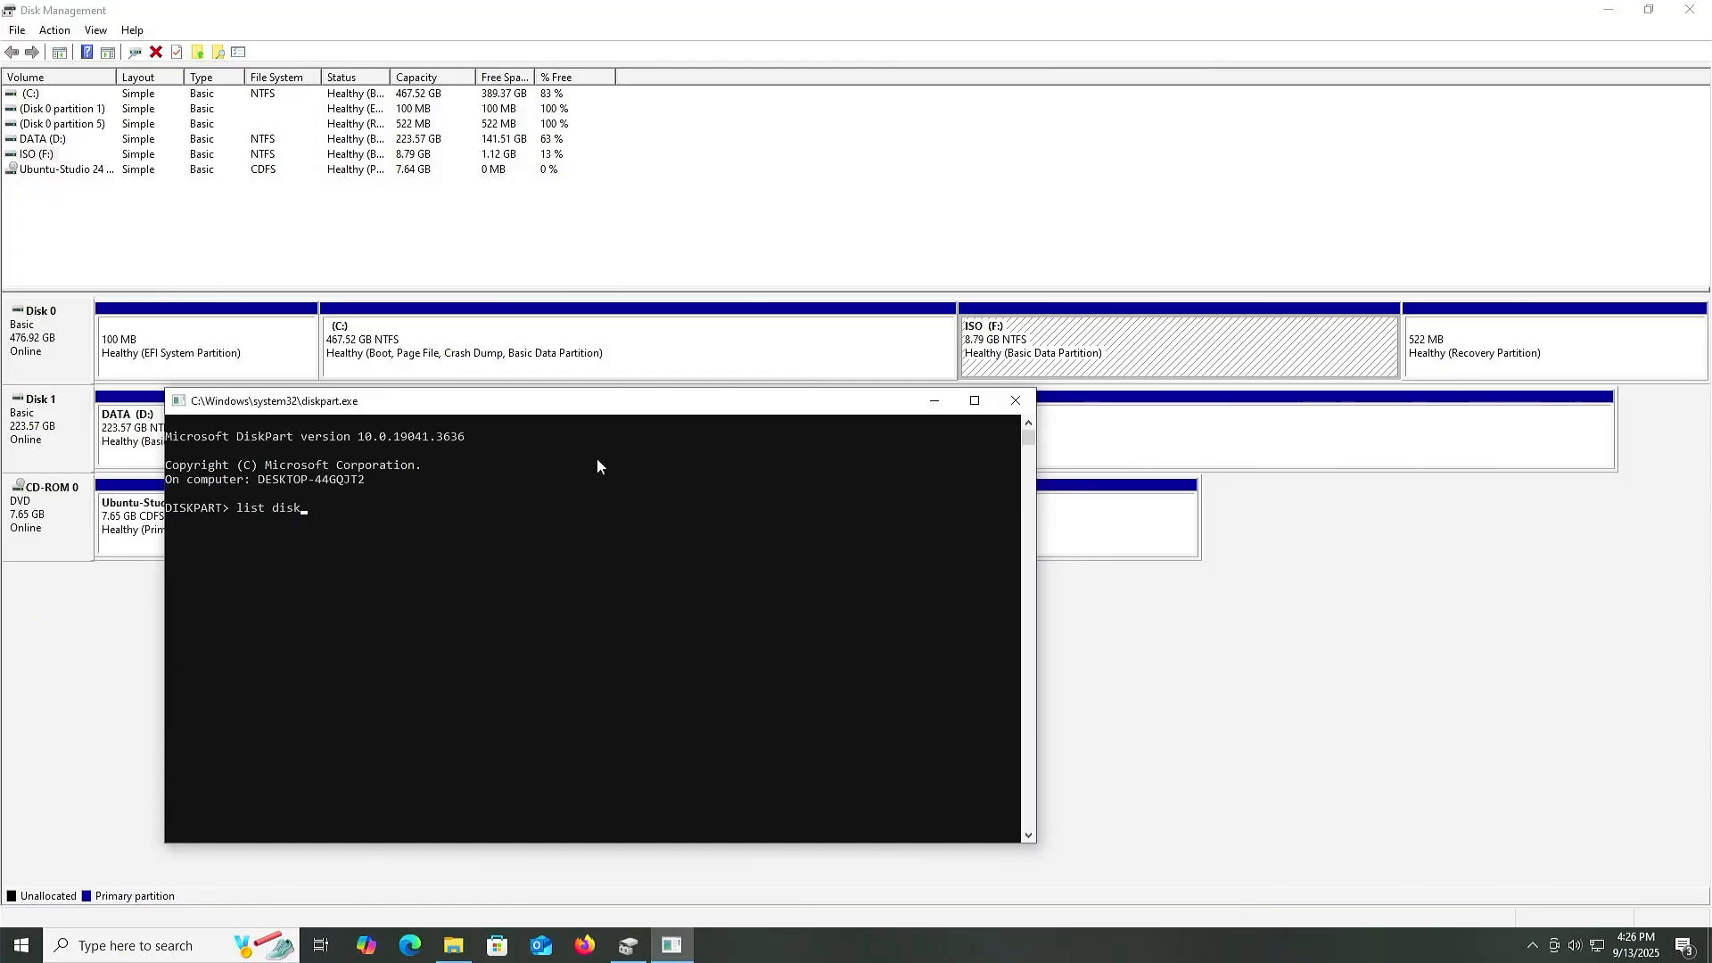
key(Return)
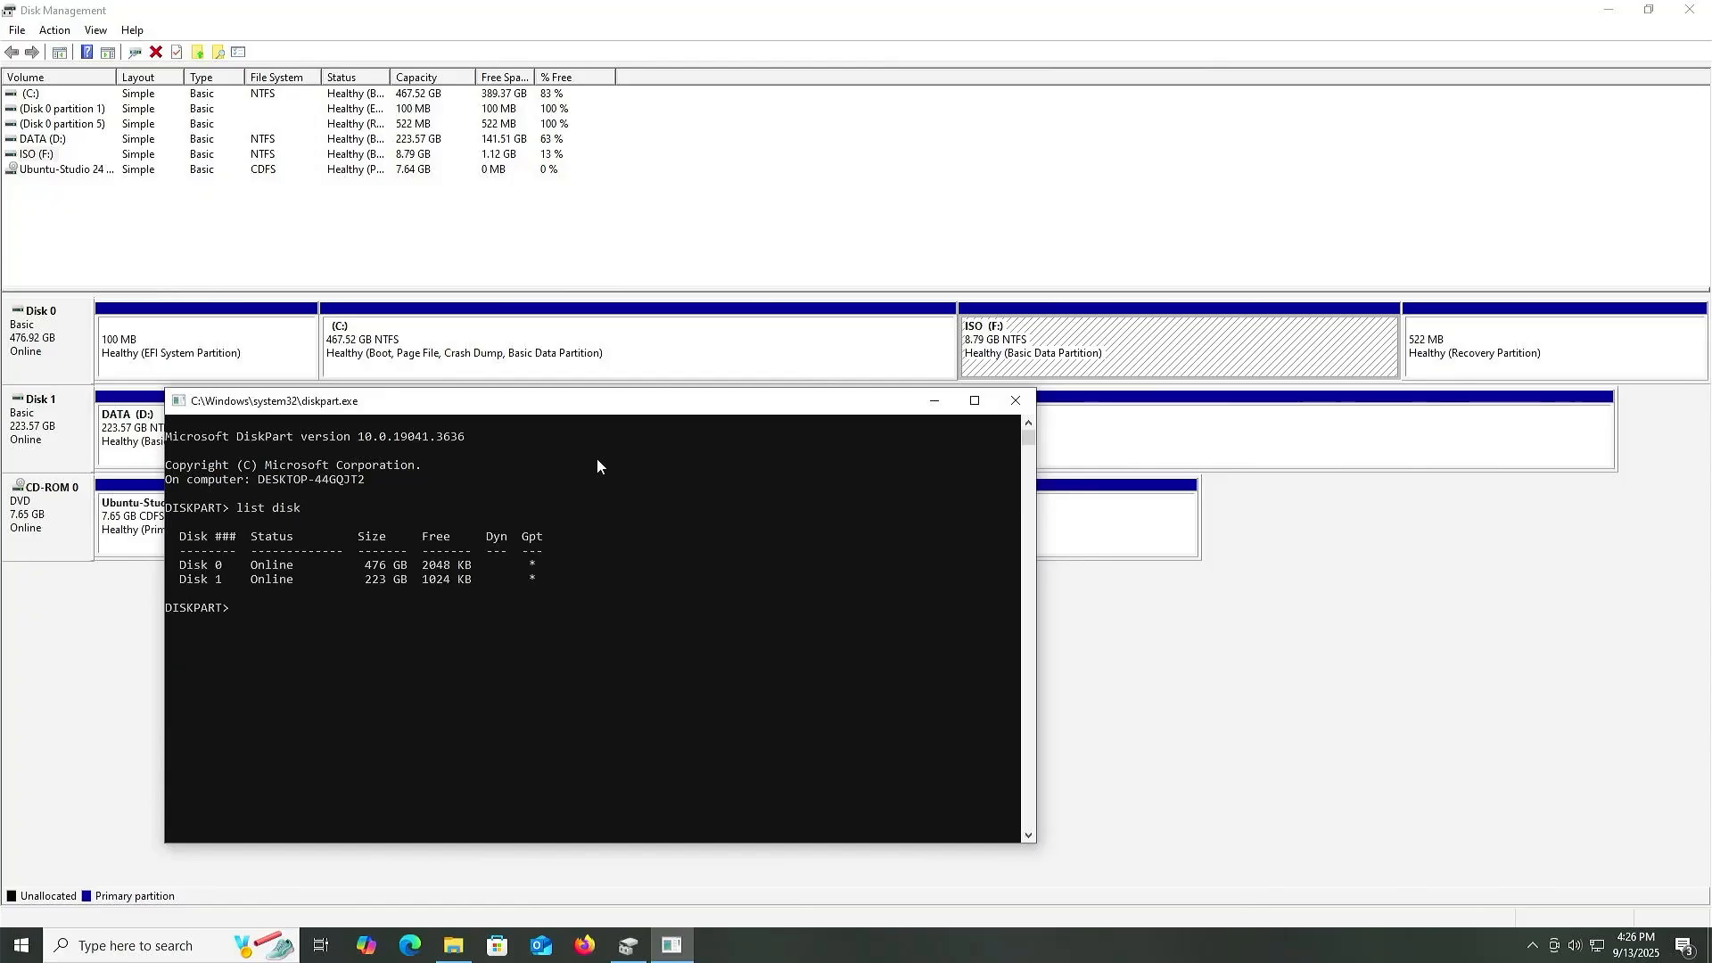
text(sel disk 0)
key(Return)
List the partitions of disk 0 and select partition 4.
text(l)
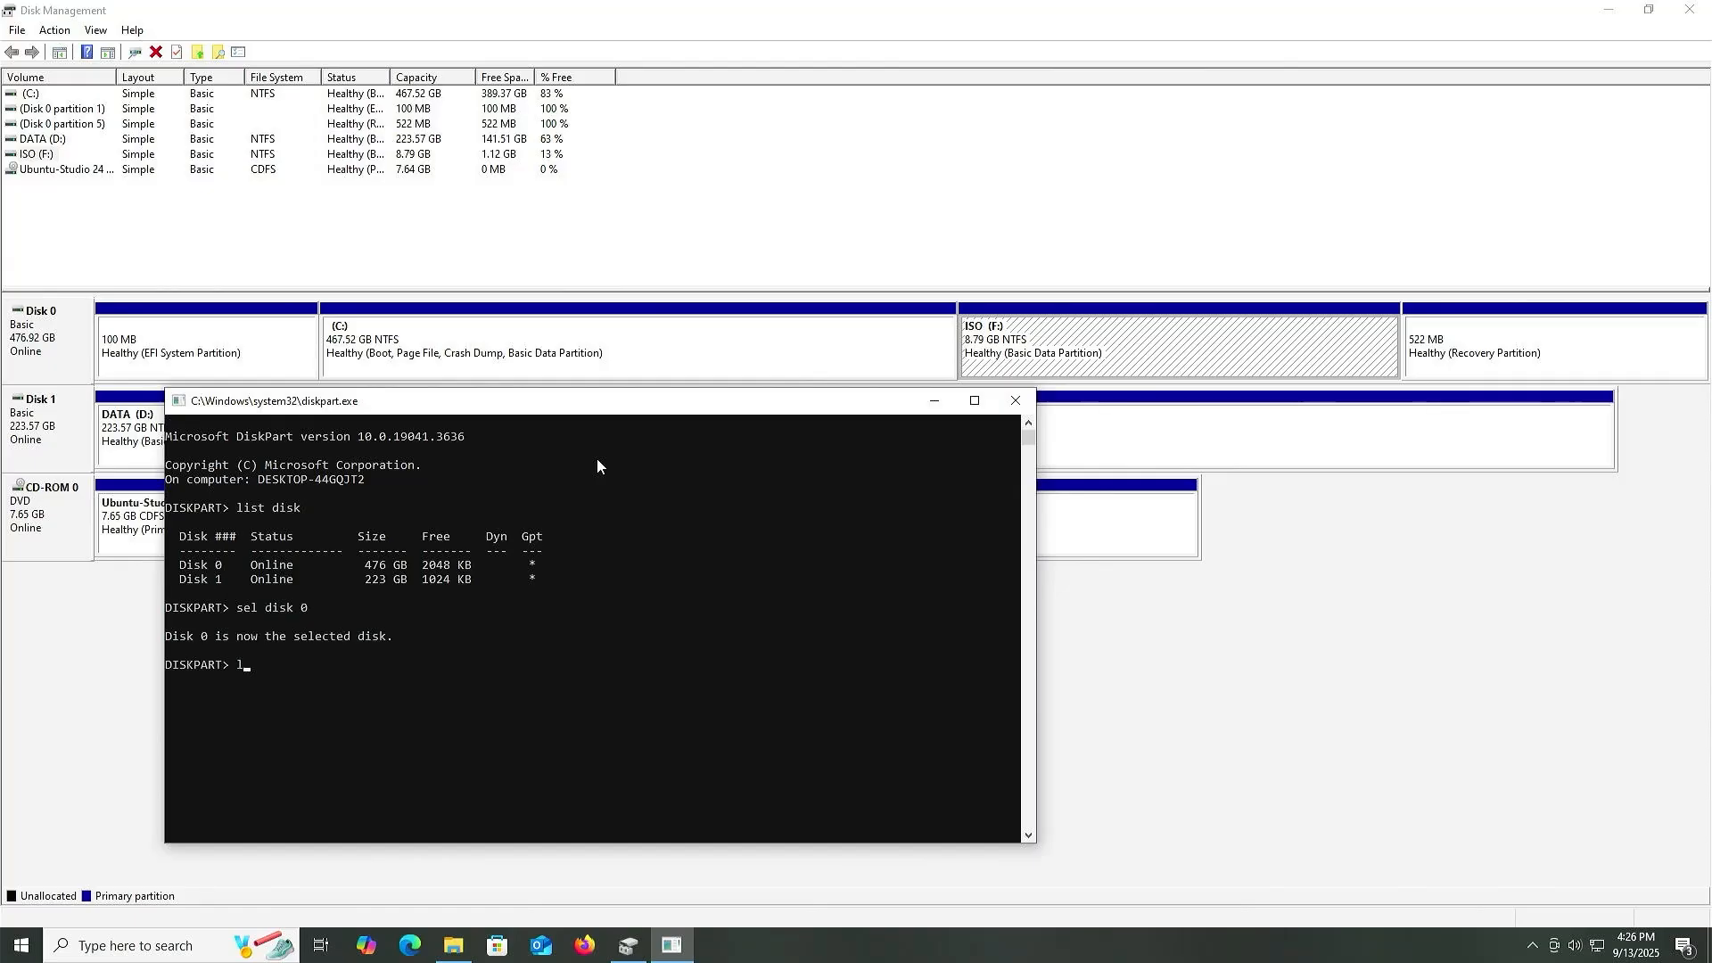
text(ist part)
key(Return)
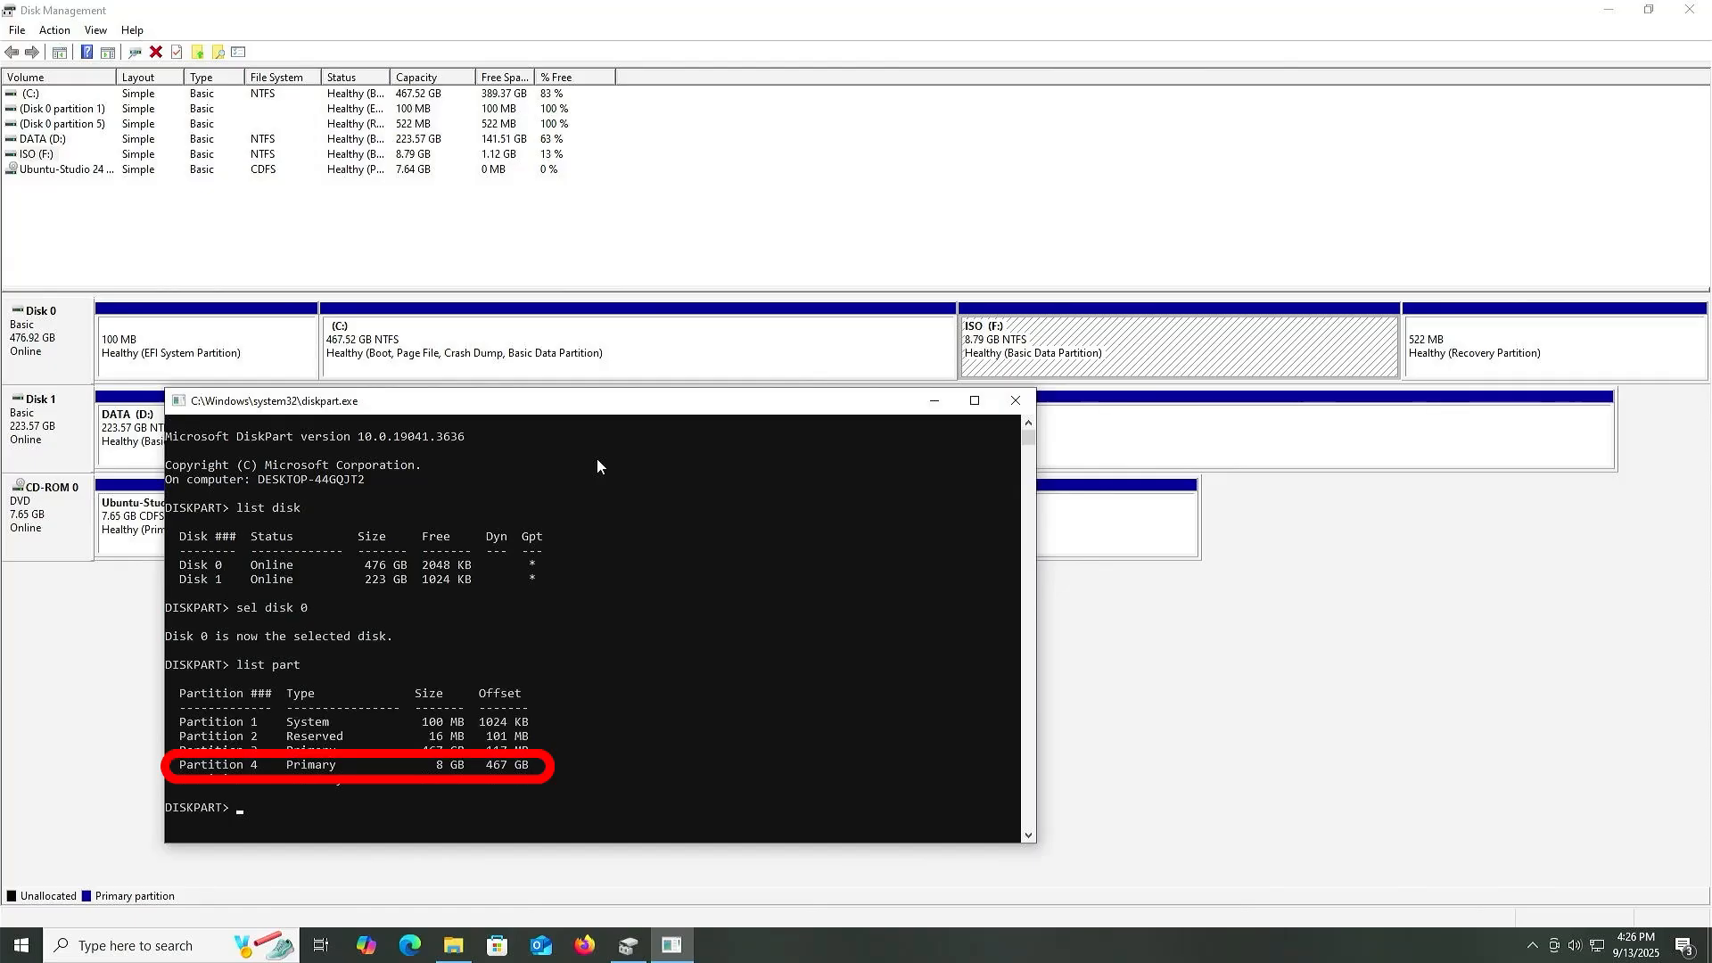
text(sel part 4)
key(Return)
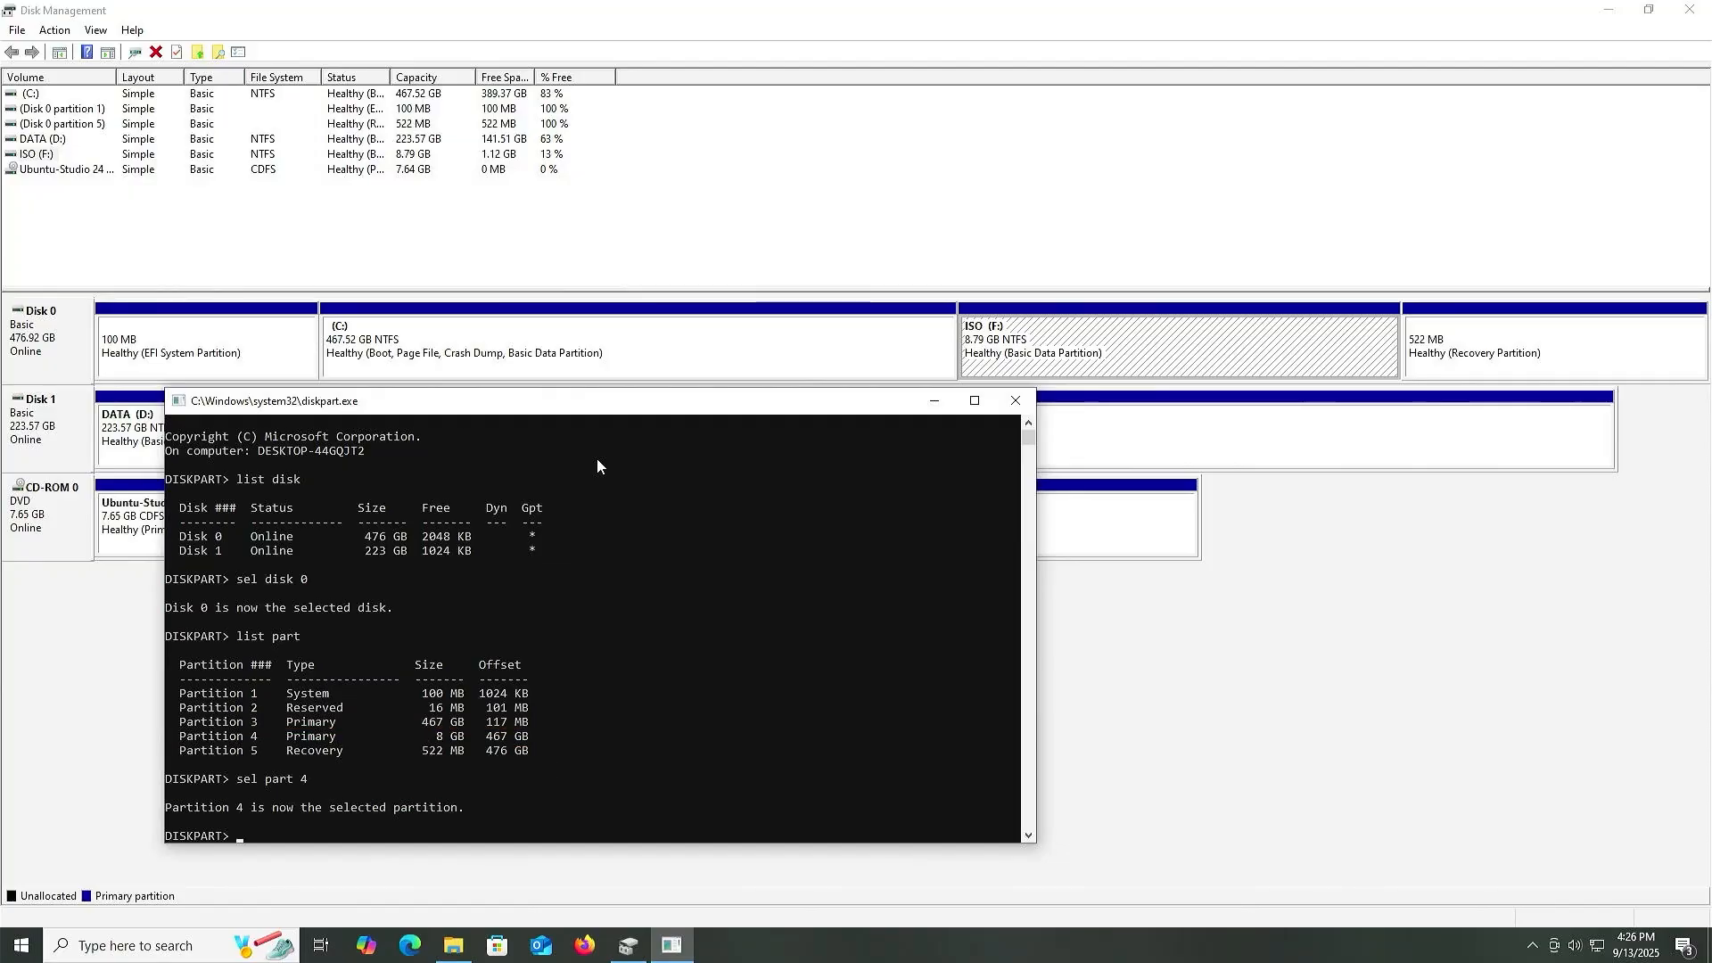
Look up the help for set id and set partition 4's type to the EFI System partition GUID c12a7328-f81f-11d2-ba4b-00a0c93ec93b.
text(help set id)
key(Return)
text(set id=)
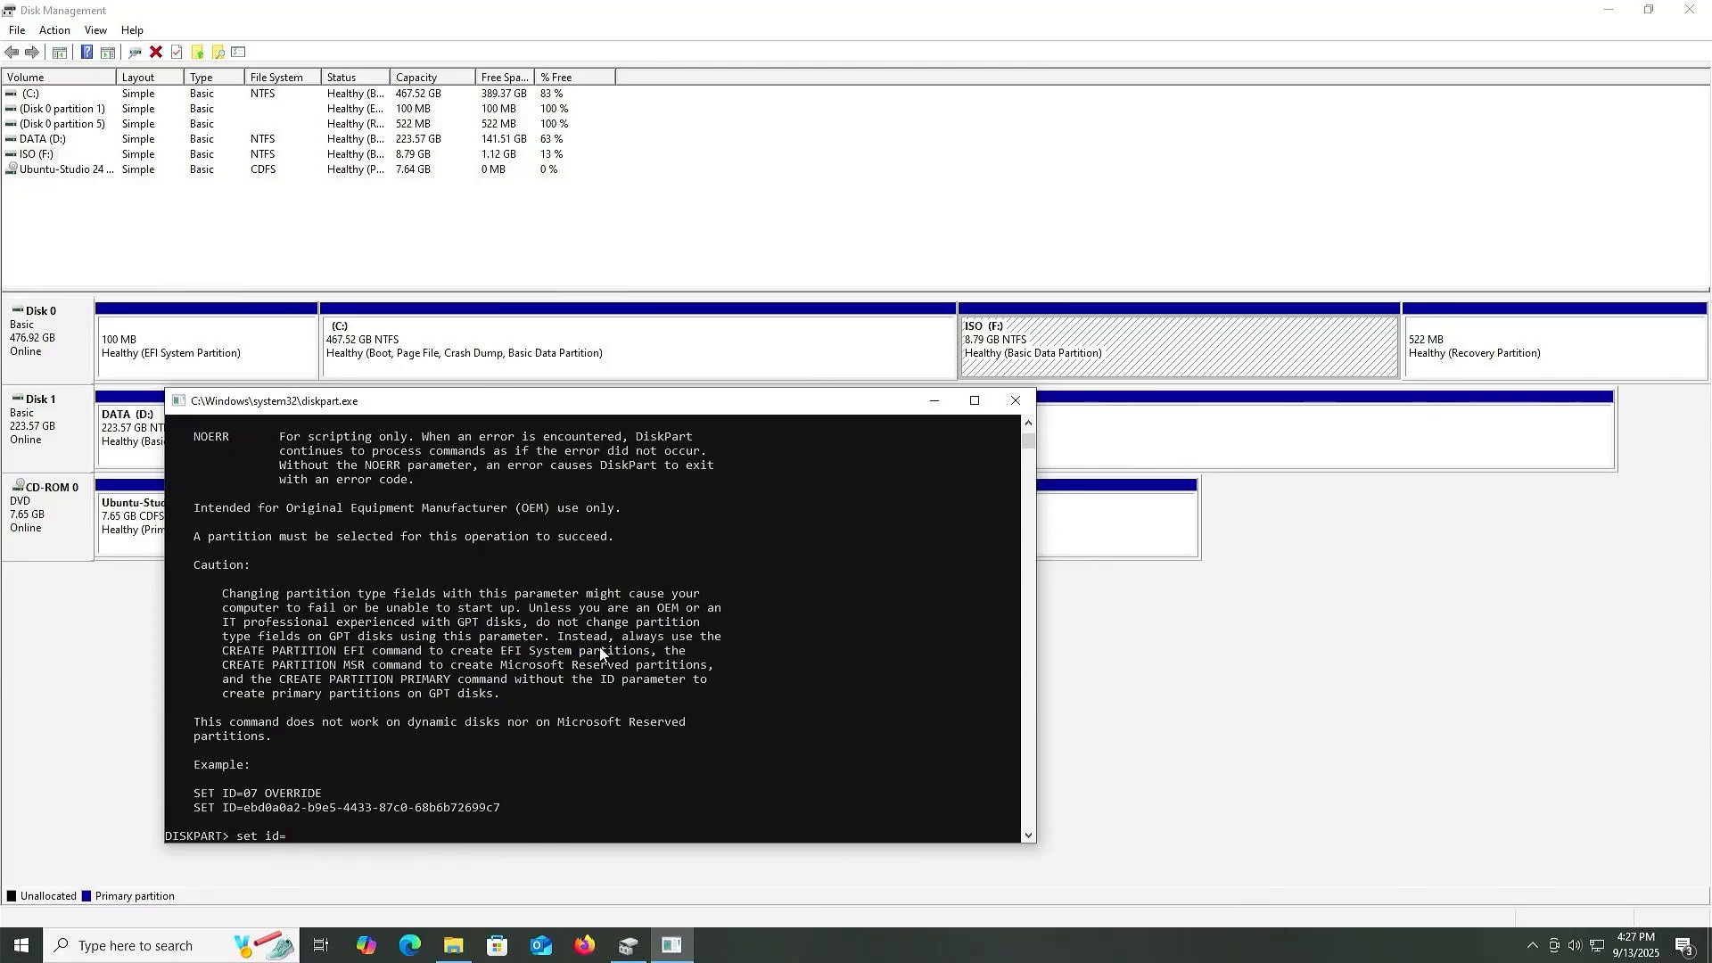
scroll(600, 653, up, 14)
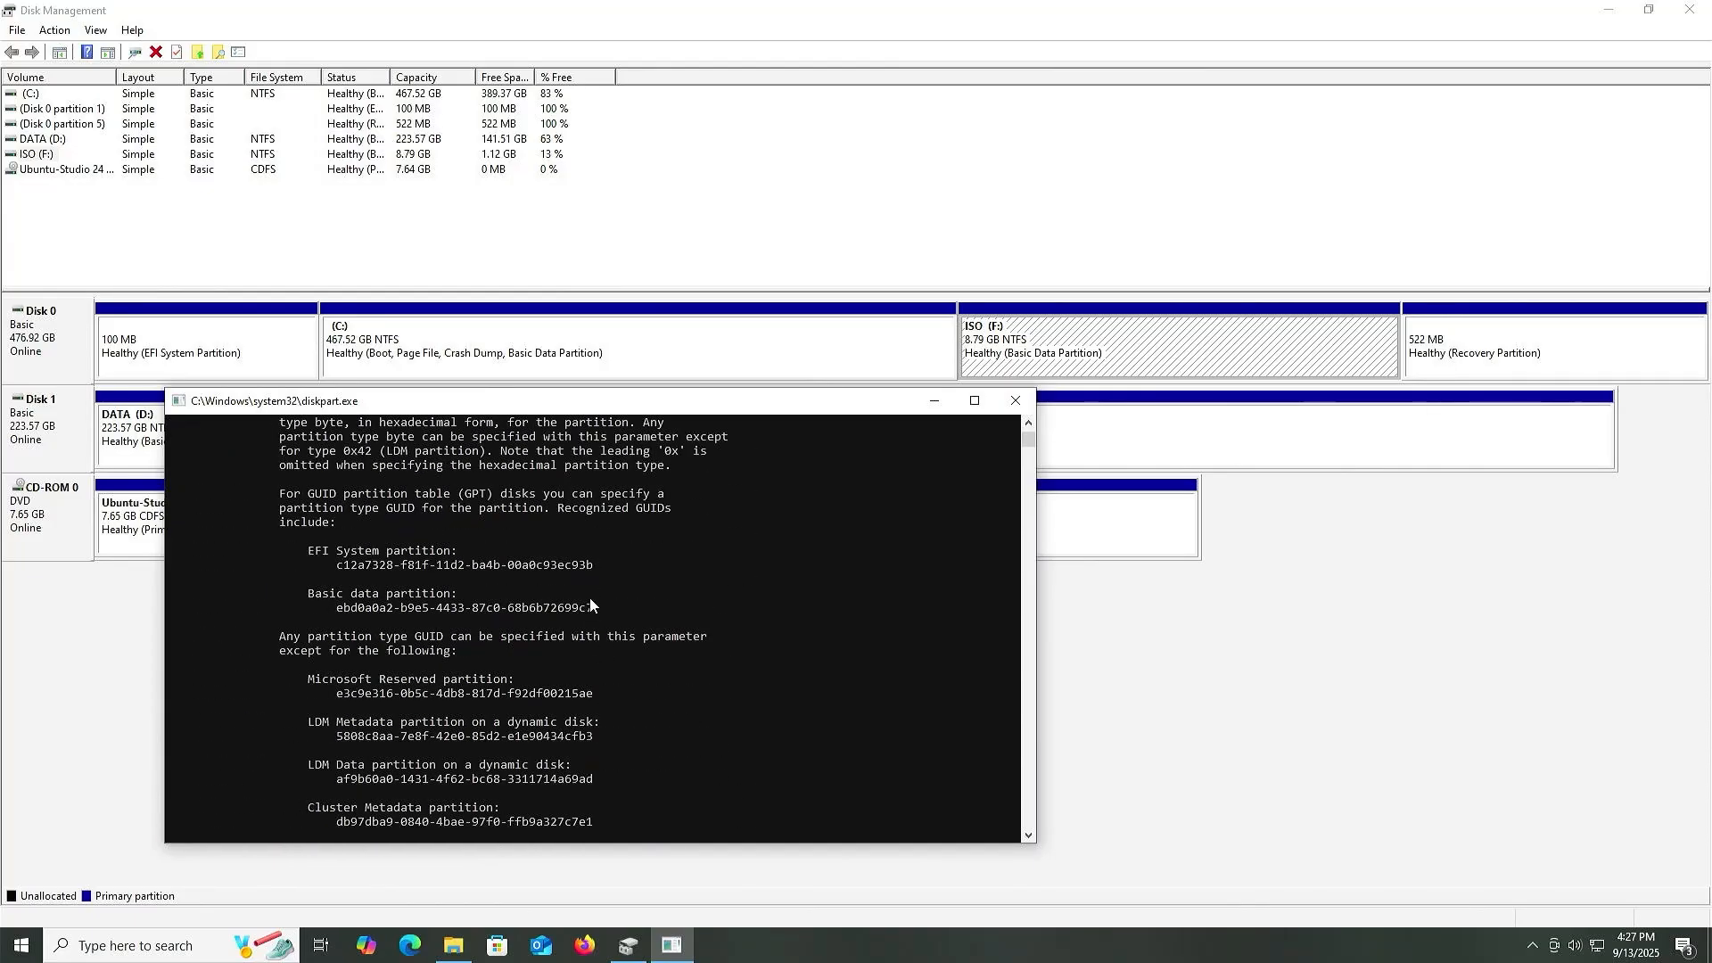
drag(599, 564, 337, 569)
key(super+c)
right_click(369, 575)
right_click(369, 584)
key(Return)
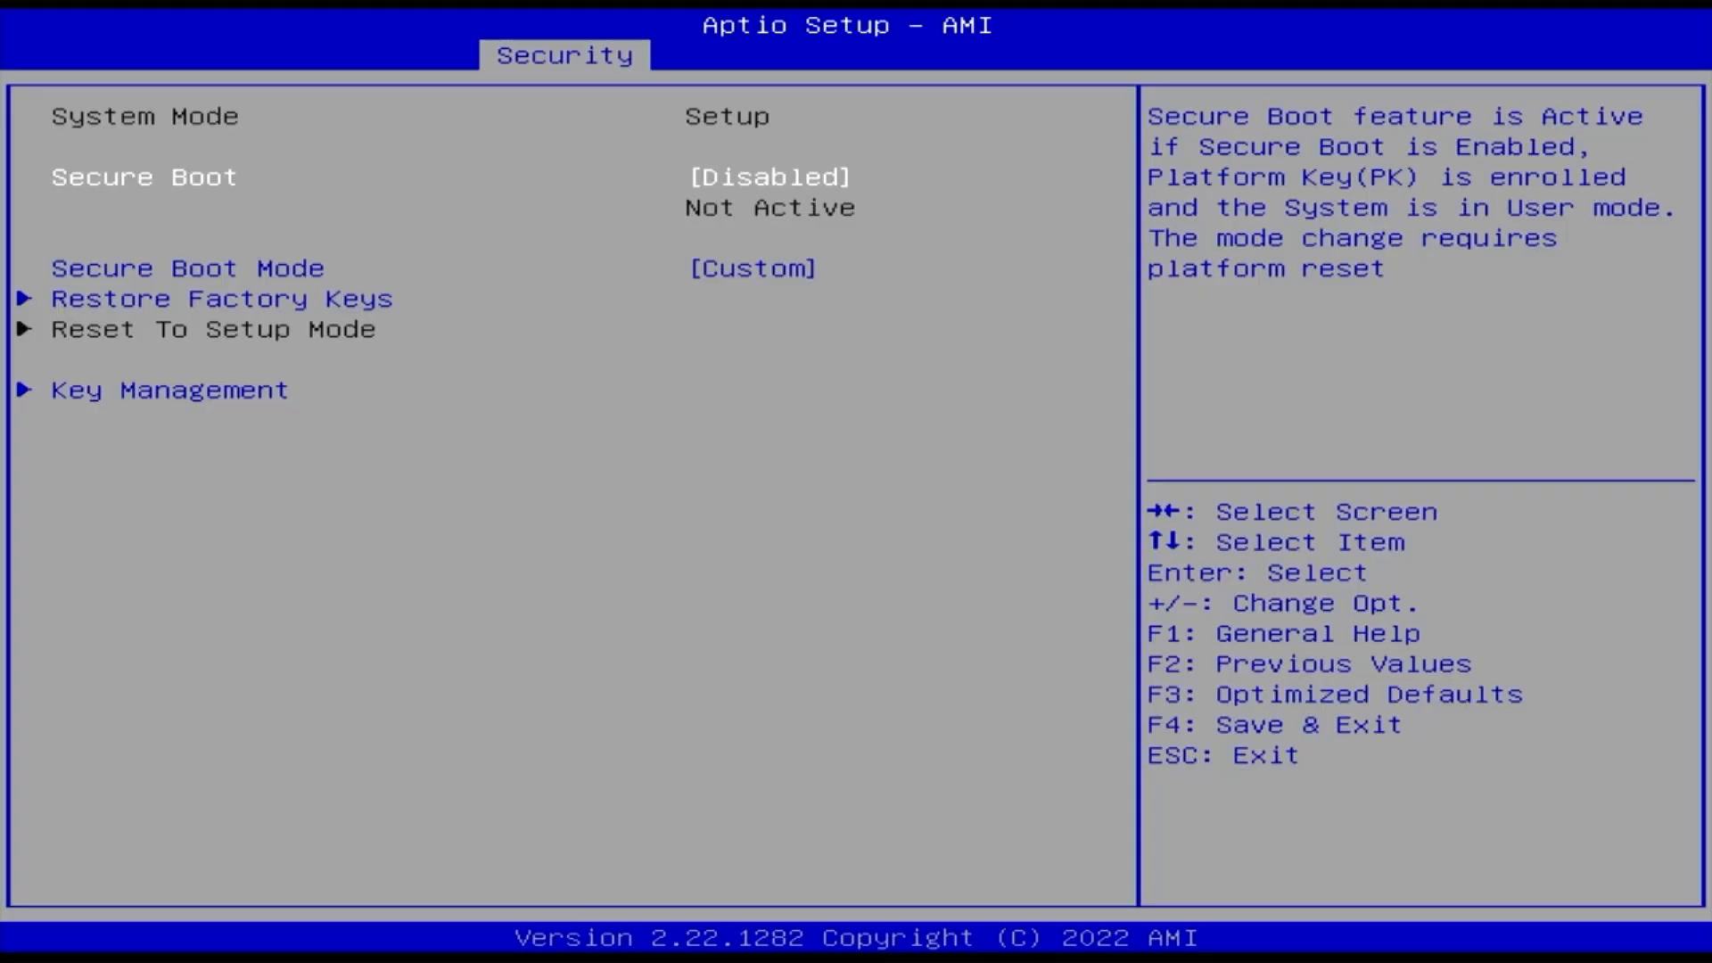
Go to the BIOS Save & Exit page and highlight the boot override entry UEFI OS (P0: Patriot P210 512GB).
key(Right)
key(Right)
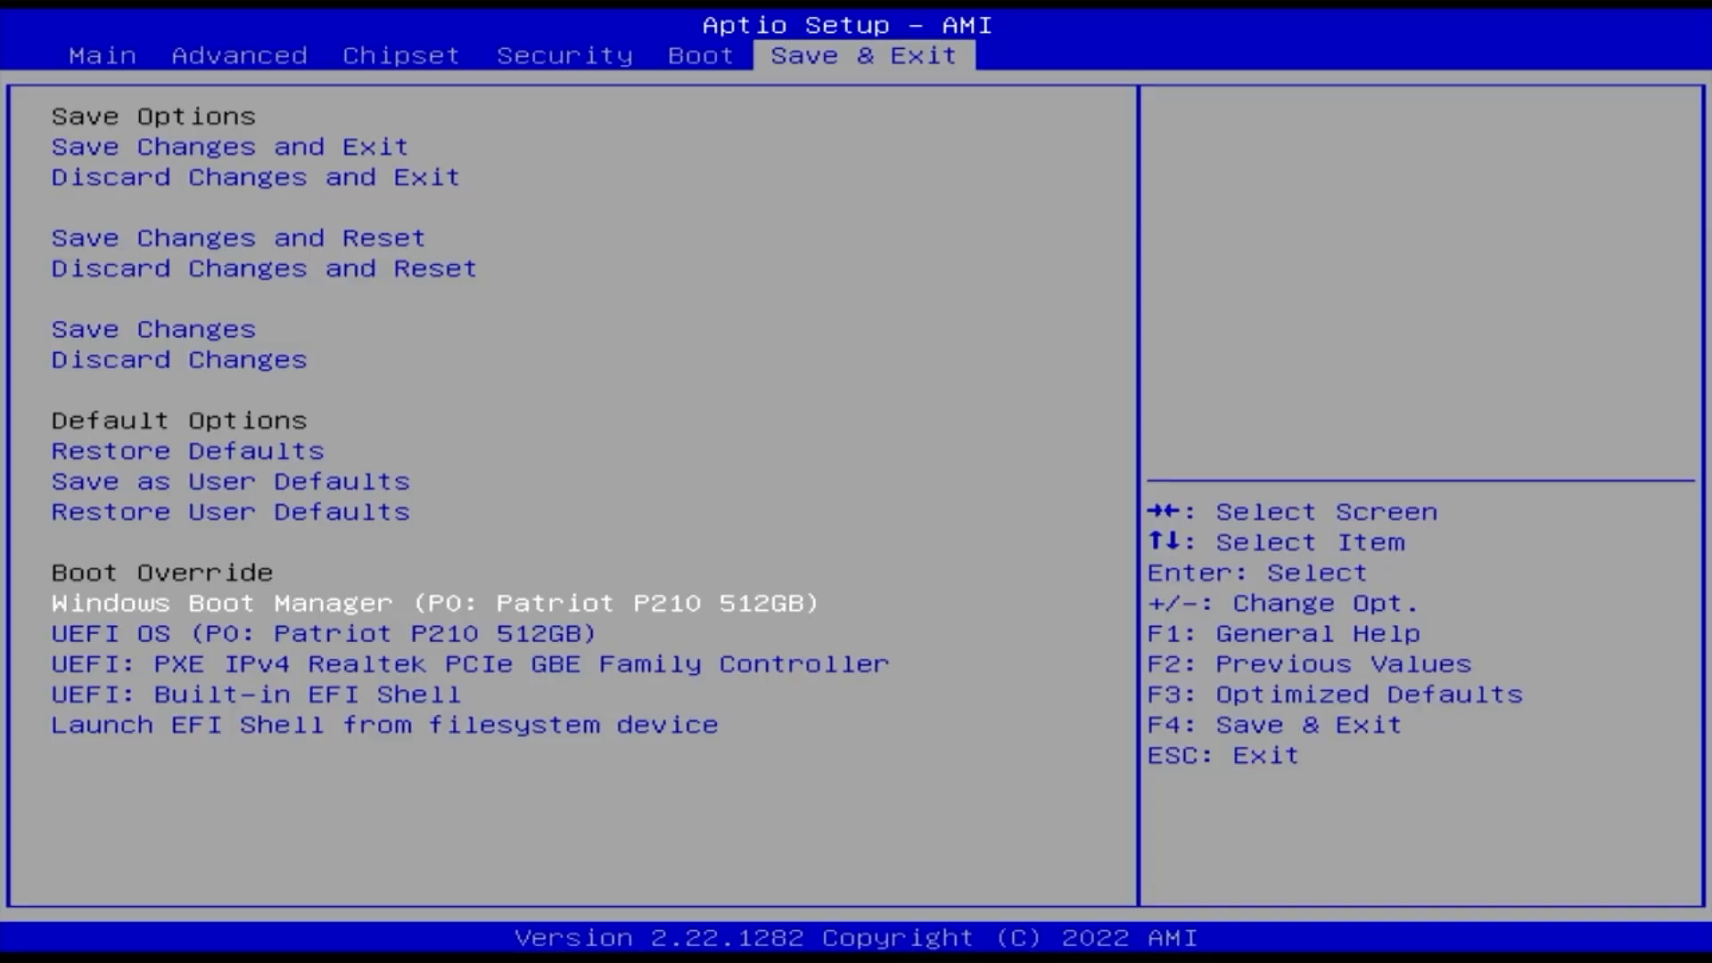
key(Down)
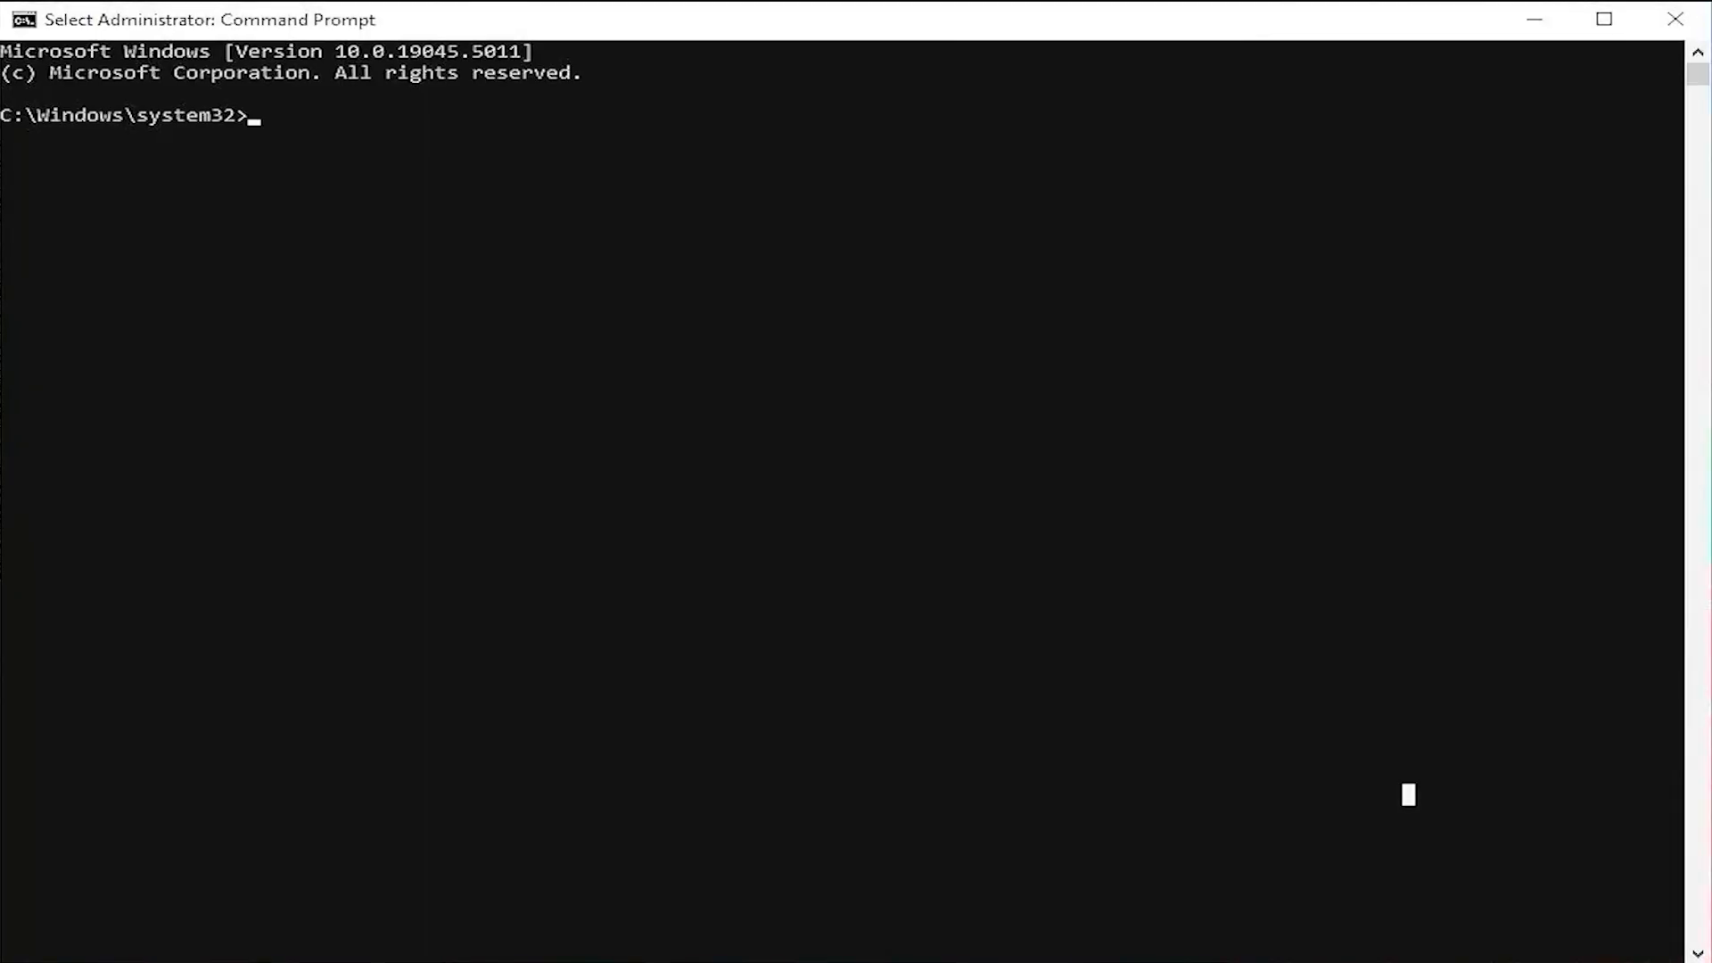
List the firmware boot entries in the administrator Command Prompt with bcdedit /enum firmware.
text(bcdedit )
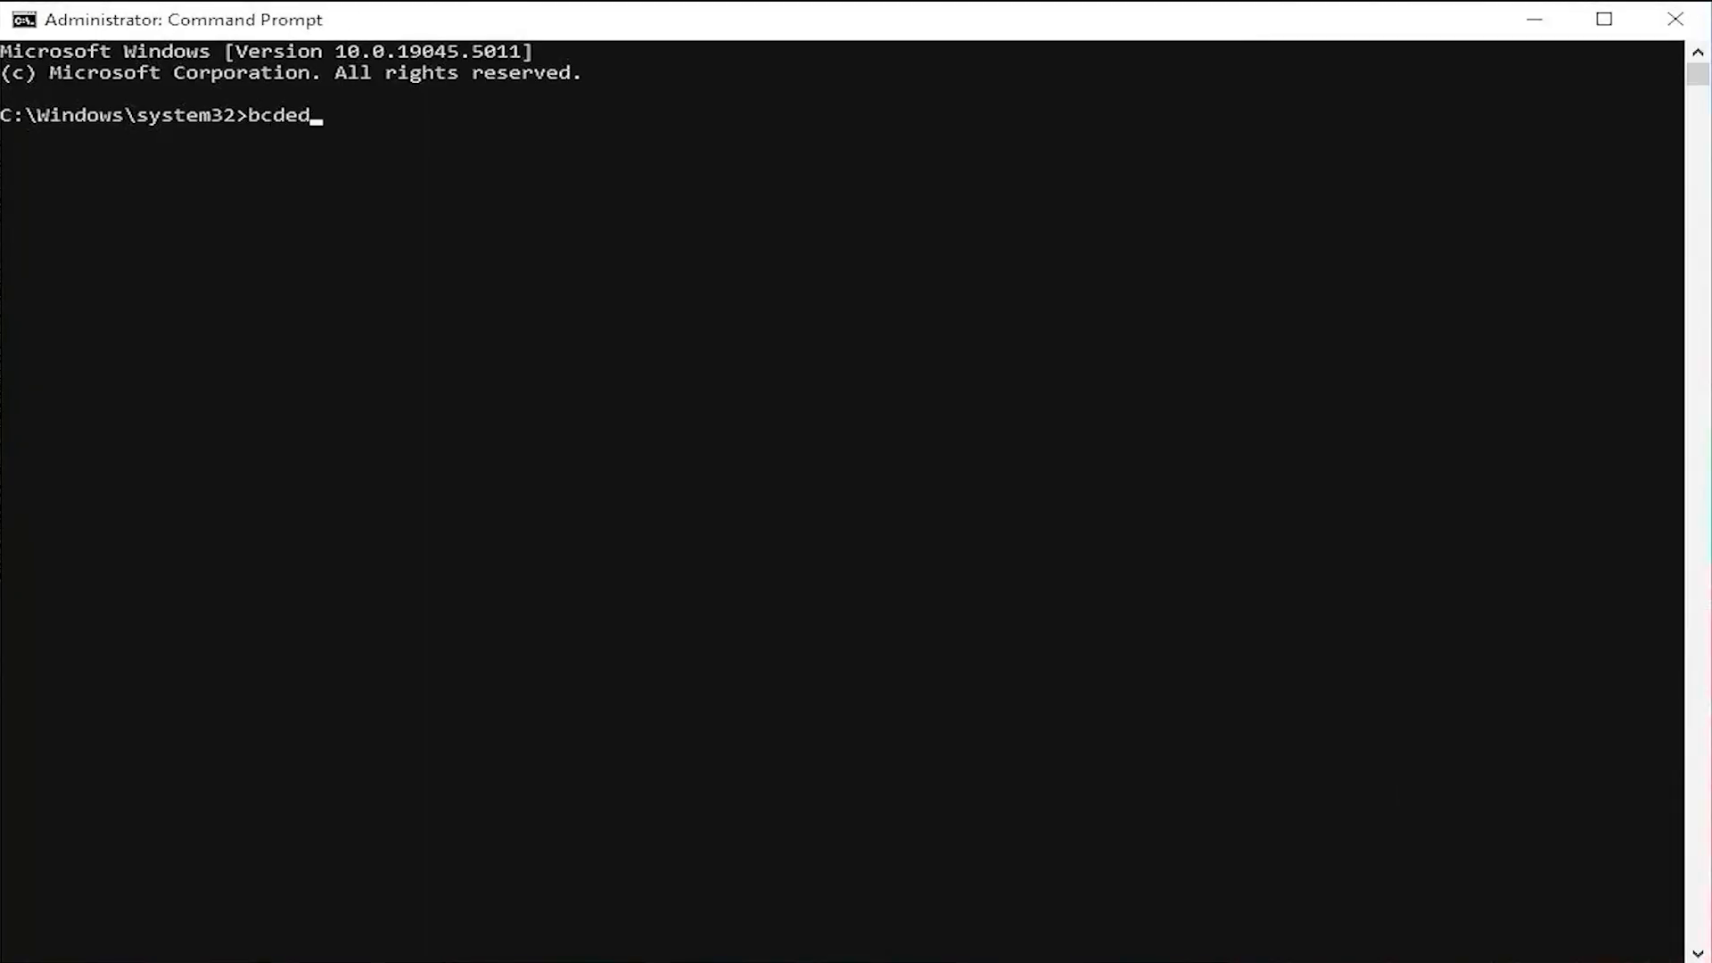
text(/enum firmware)
key(Return)
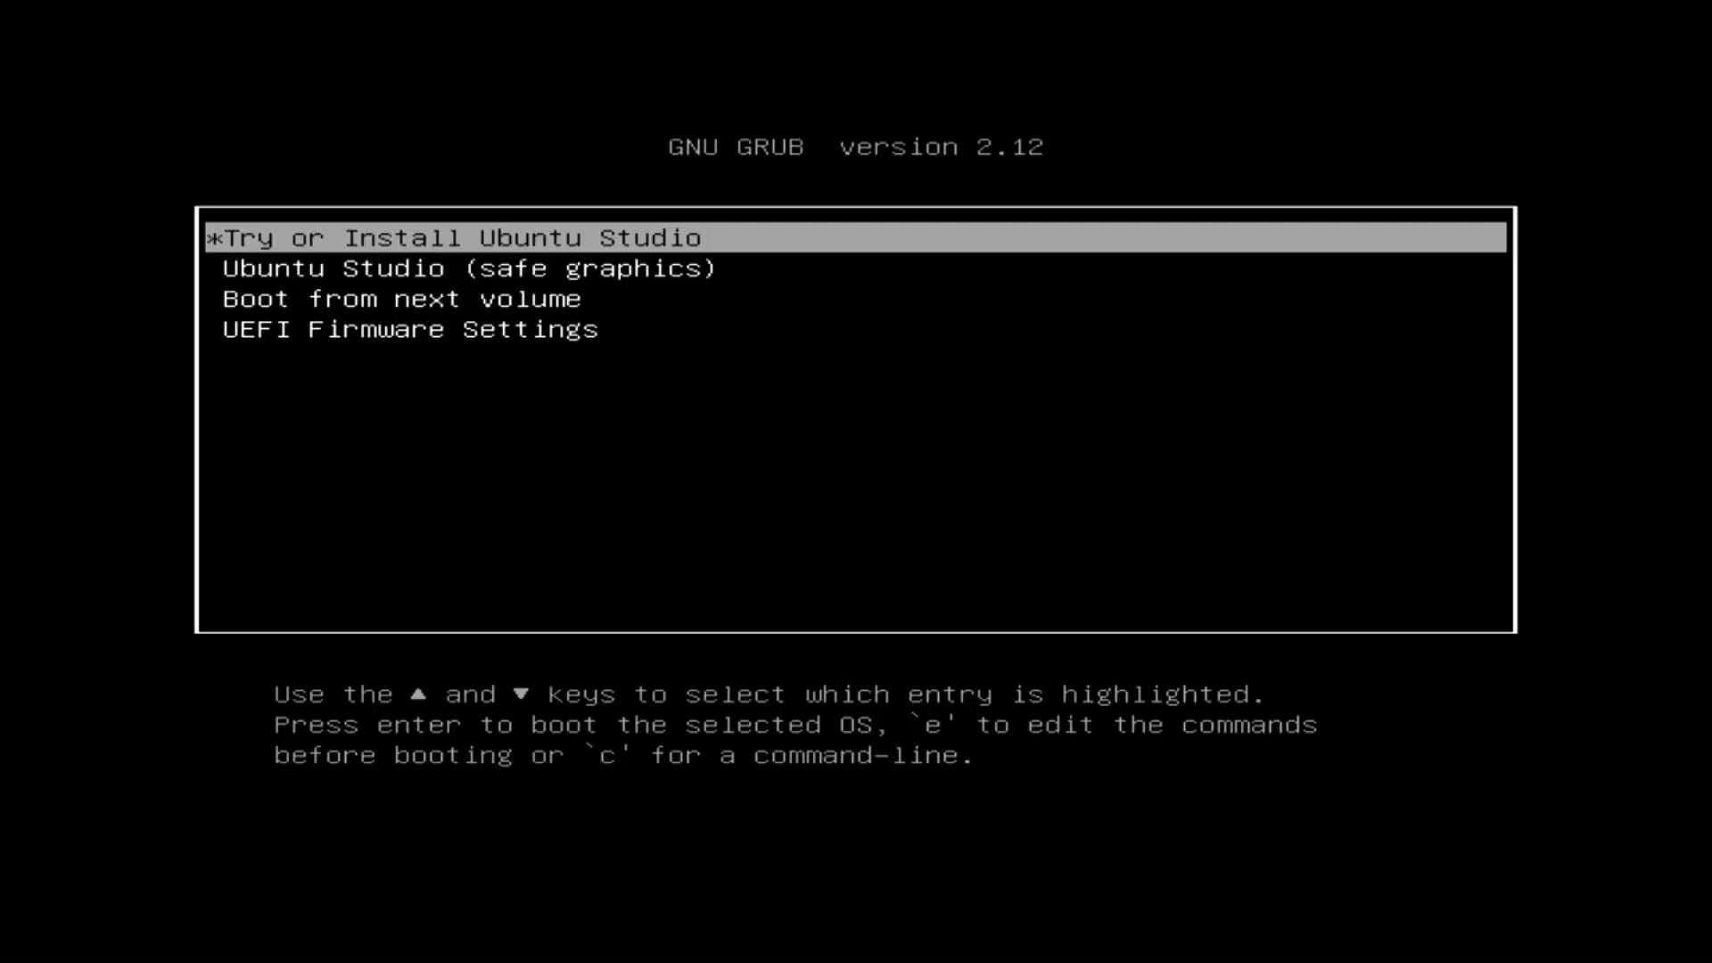
Boot Try or Install Ubuntu Studio and accept English, the English (US) keyboard layout and the wired connection in the installer.
key(Return)
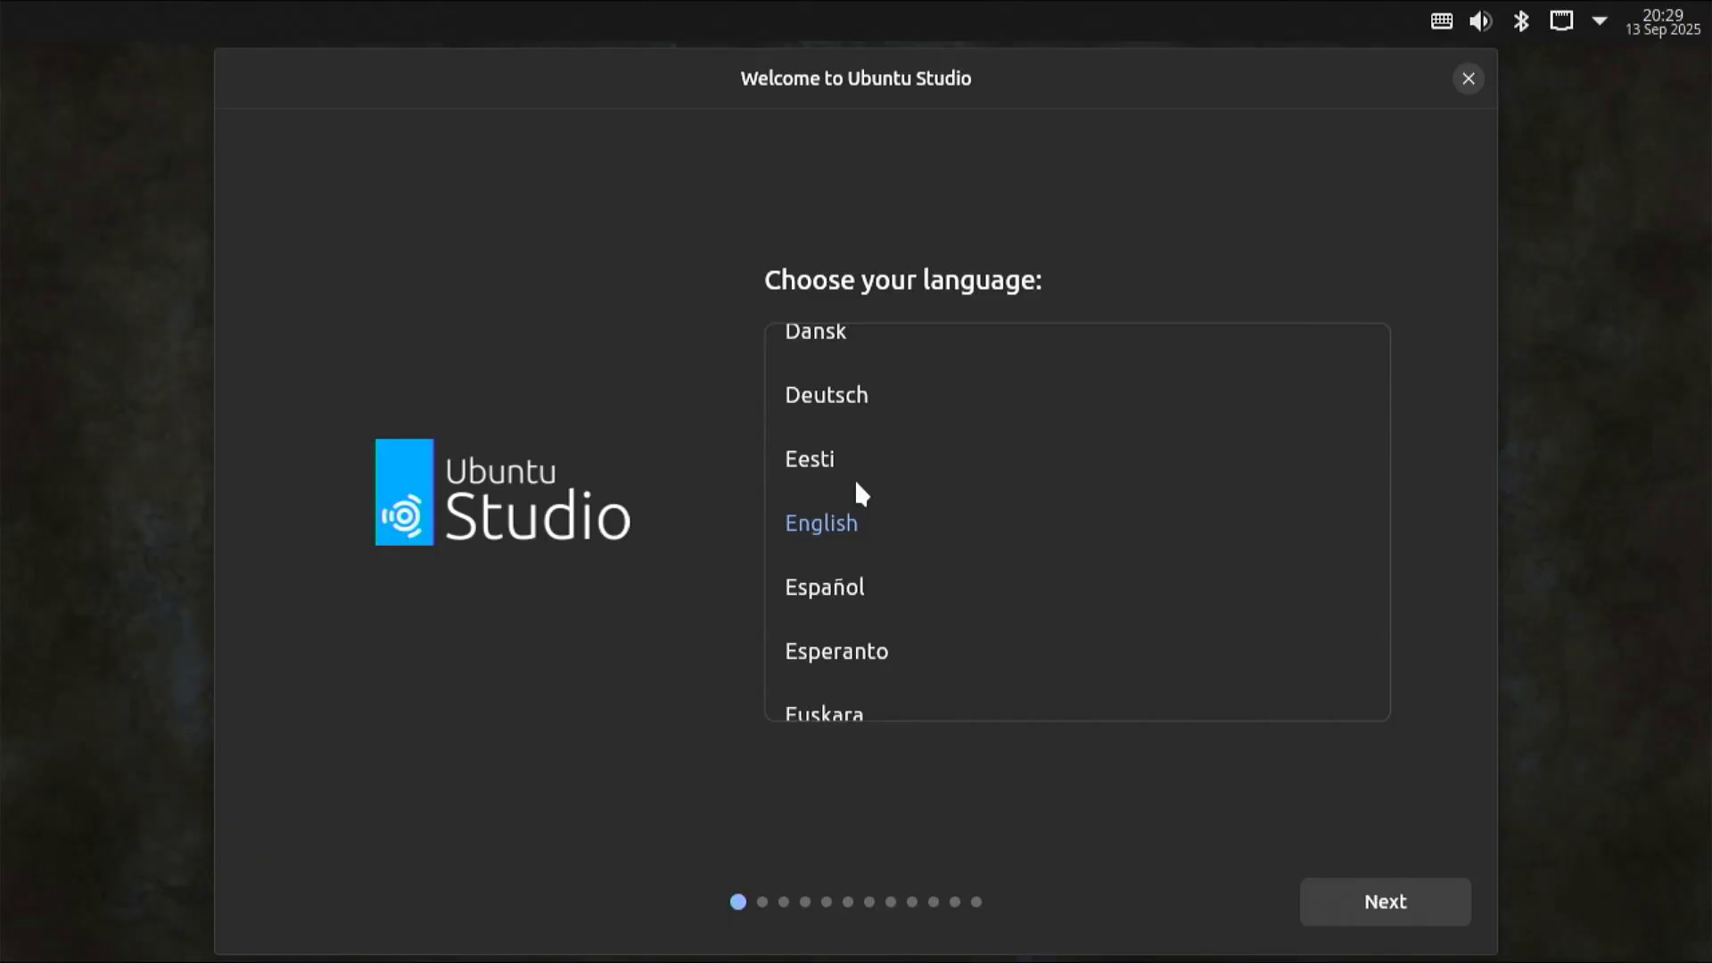
click(1393, 906)
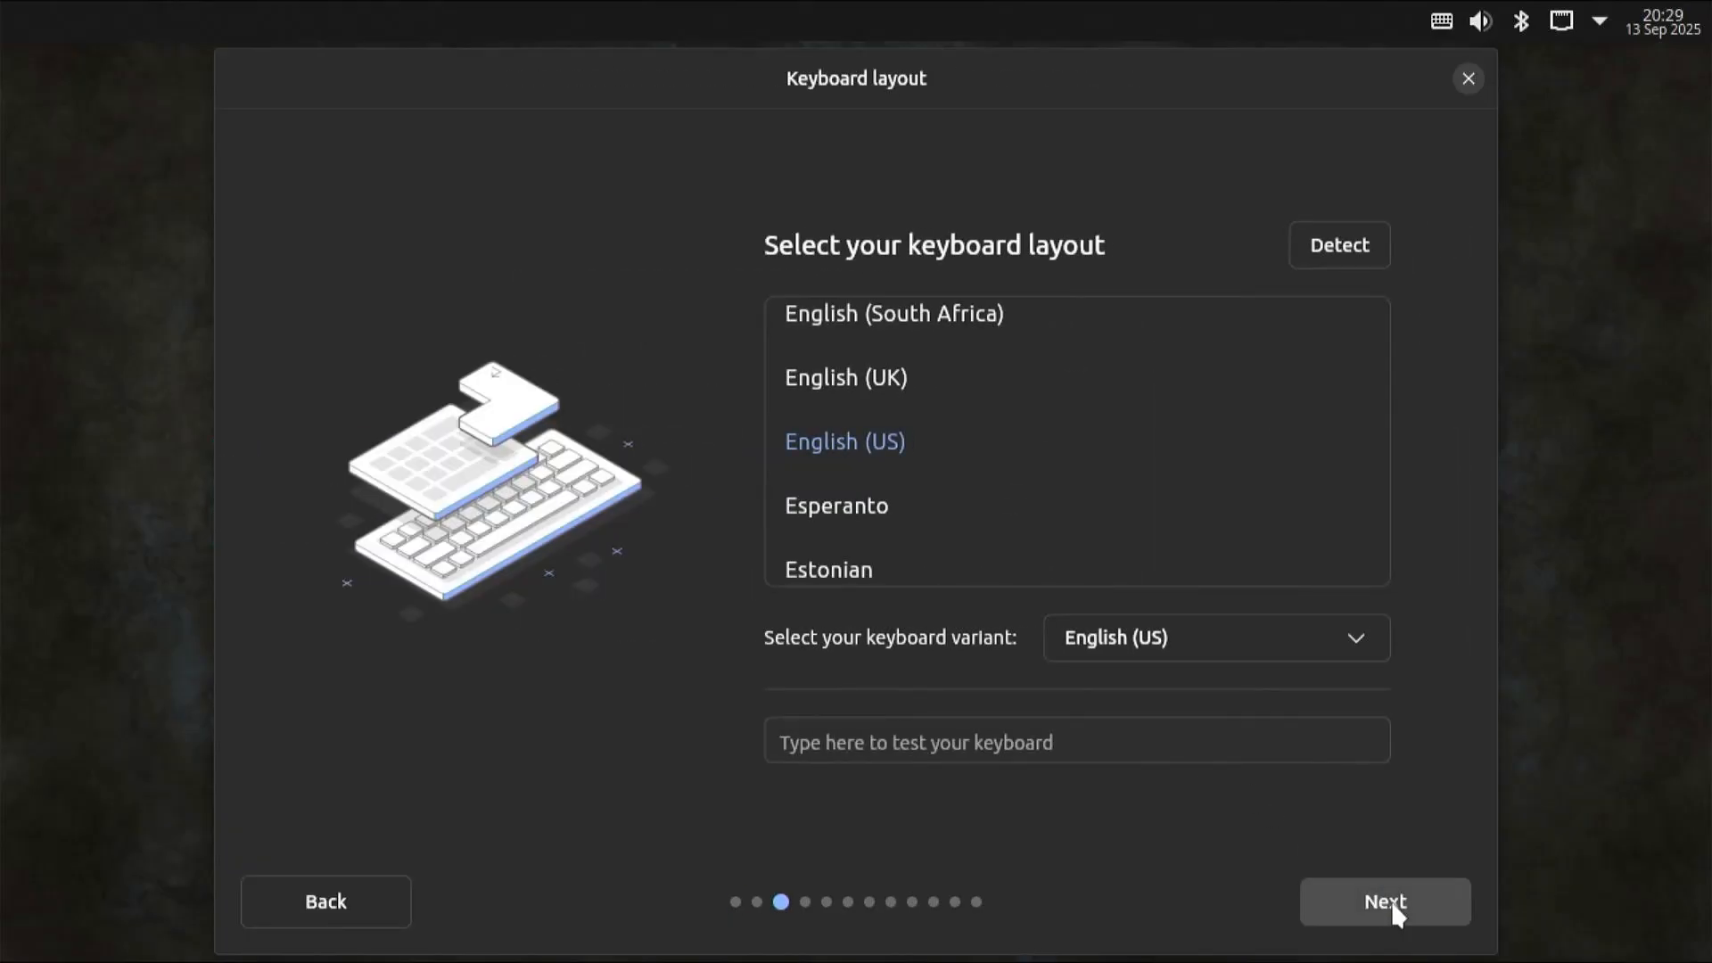
click(1397, 914)
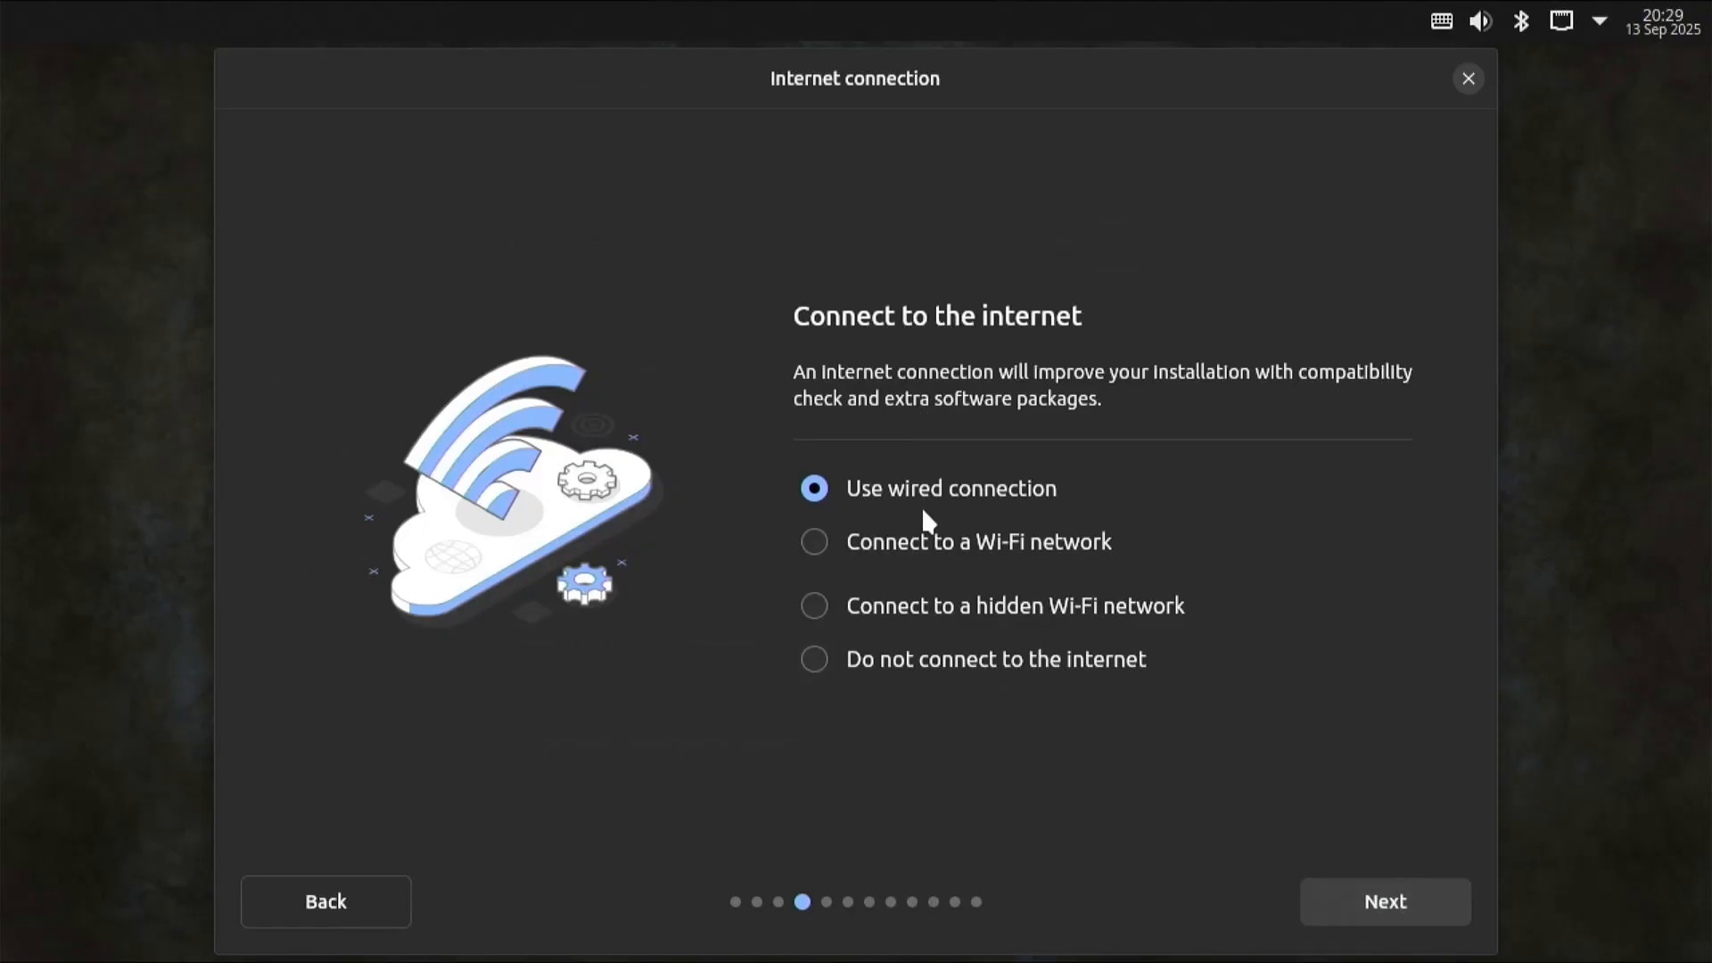
click(1381, 907)
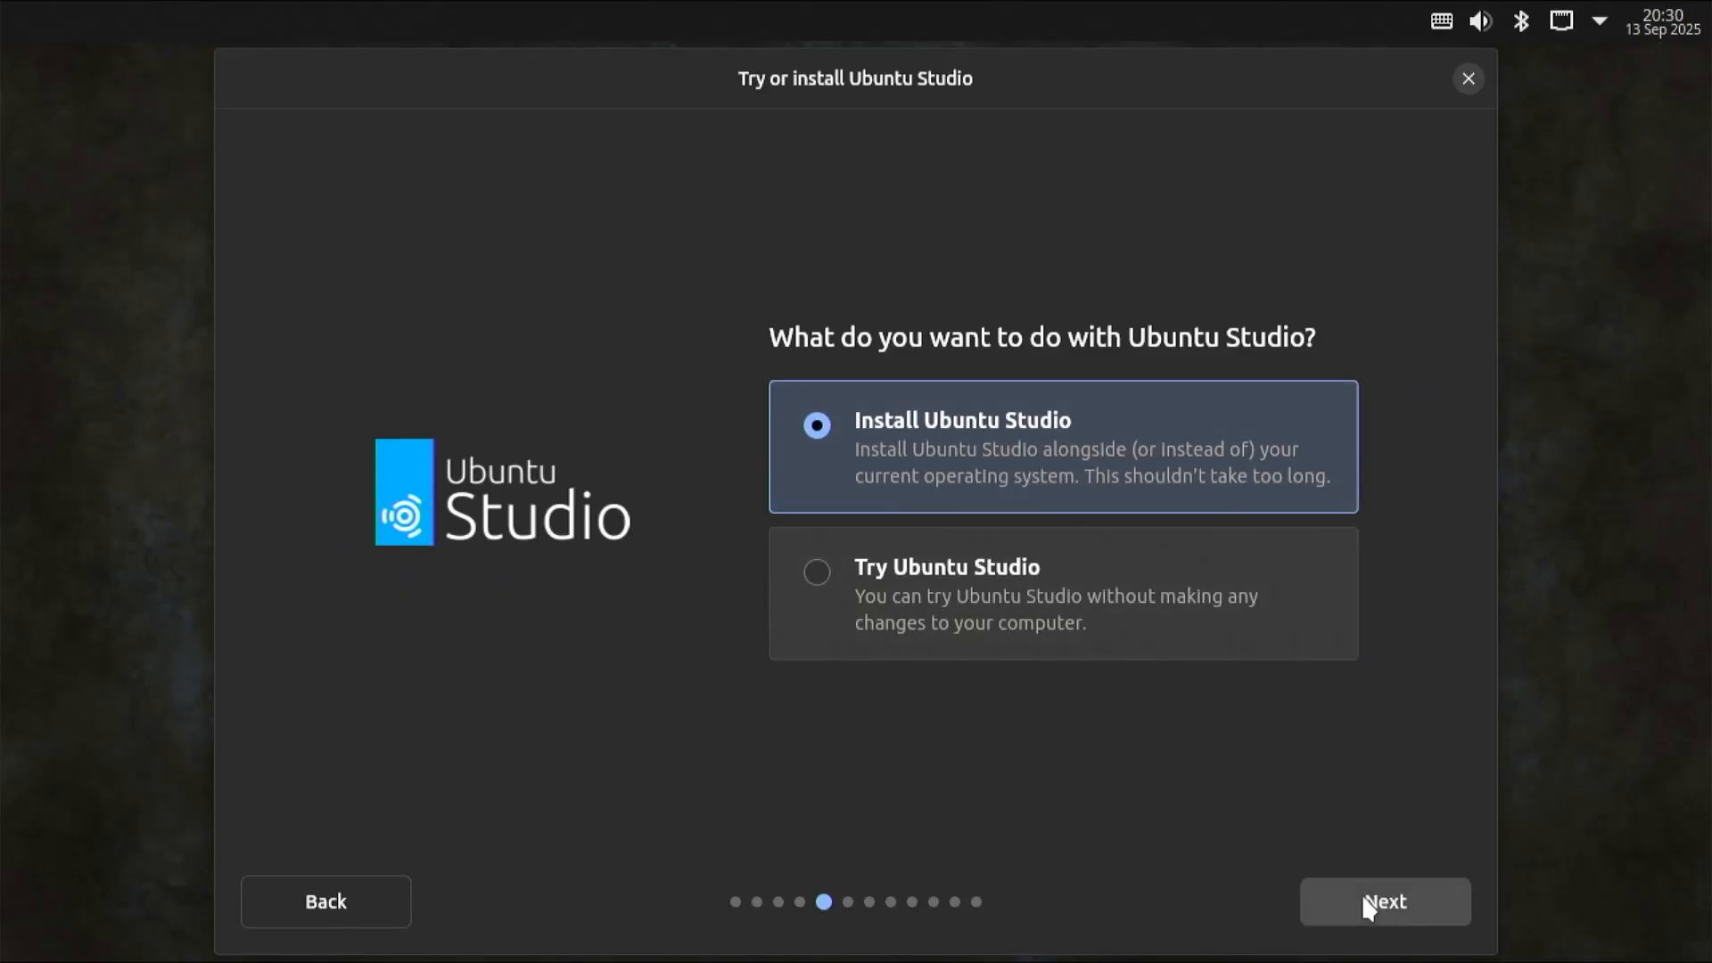
Choose an interactive installation of Ubuntu Studio with third-party graphics and Wi-Fi software and support for additional media formats.
click(1364, 899)
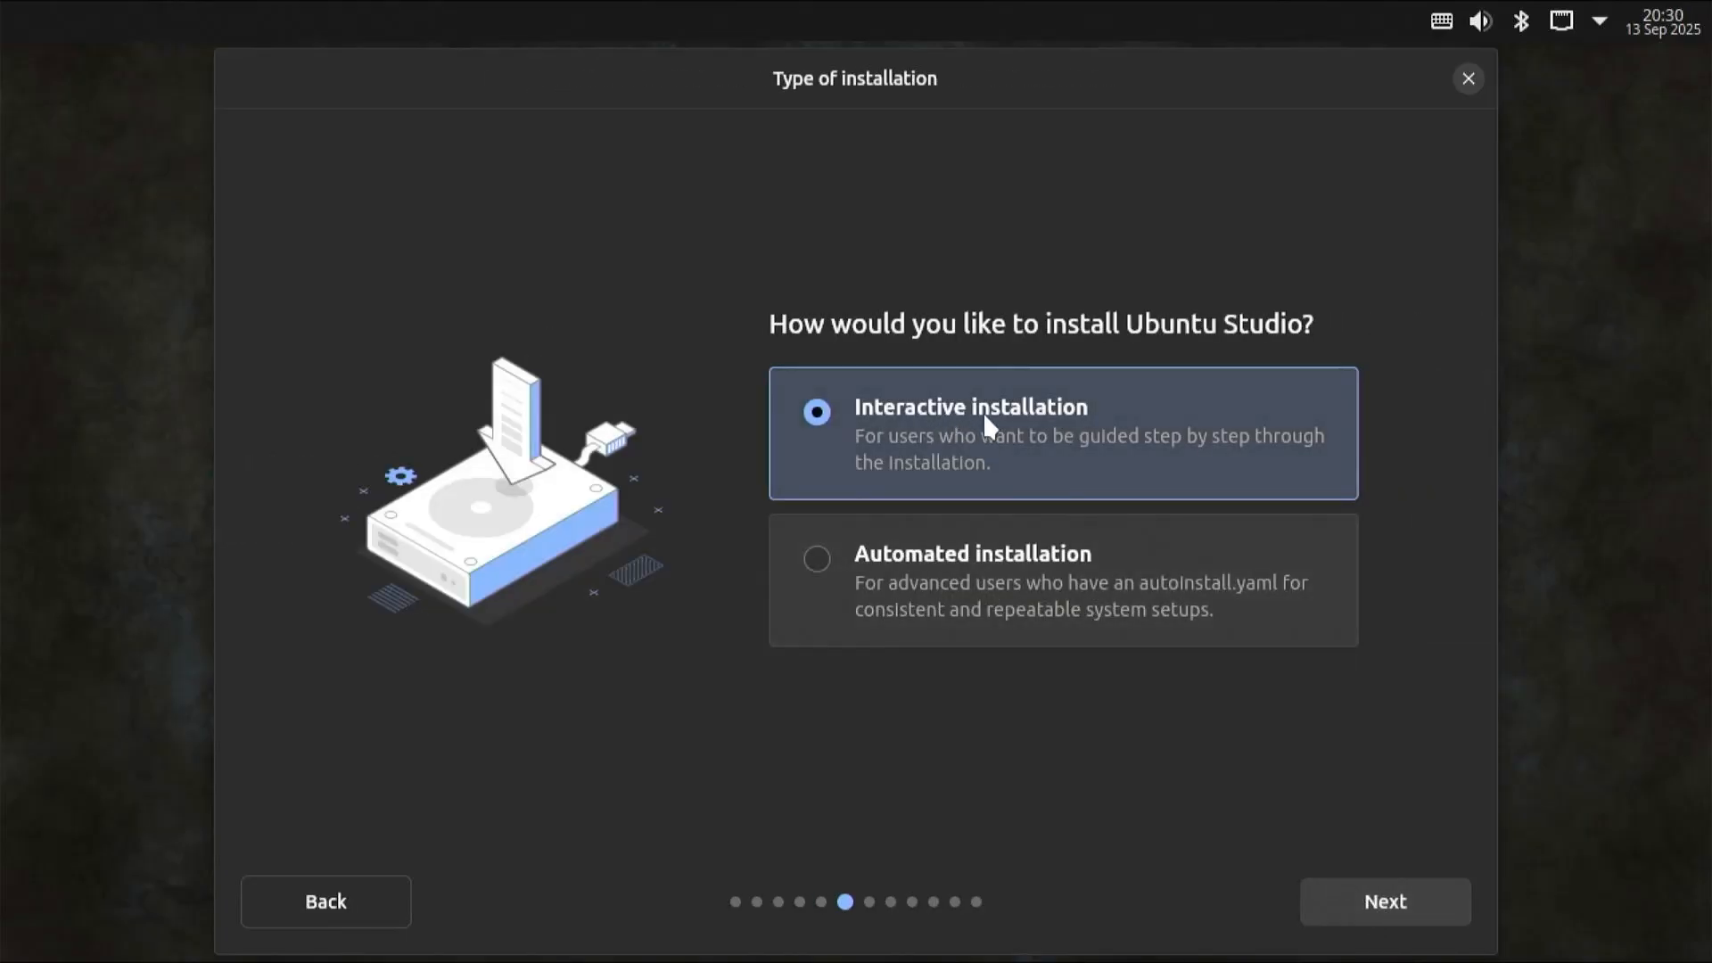
click(1377, 901)
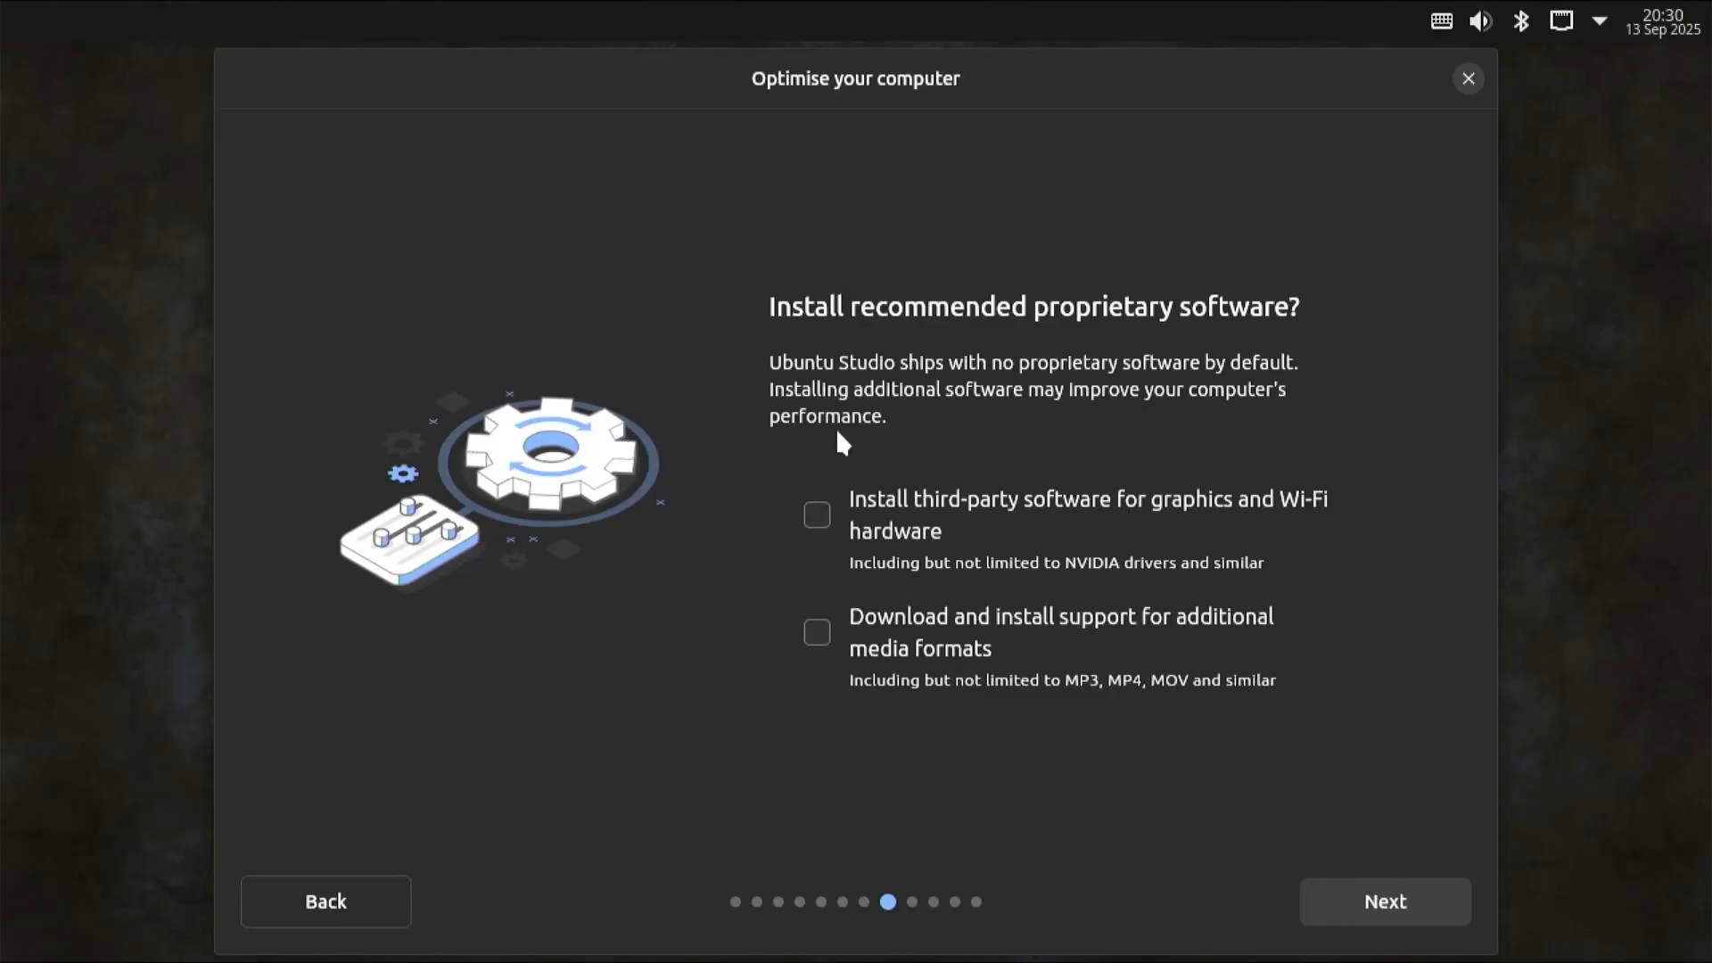
click(881, 537)
click(863, 648)
click(1378, 906)
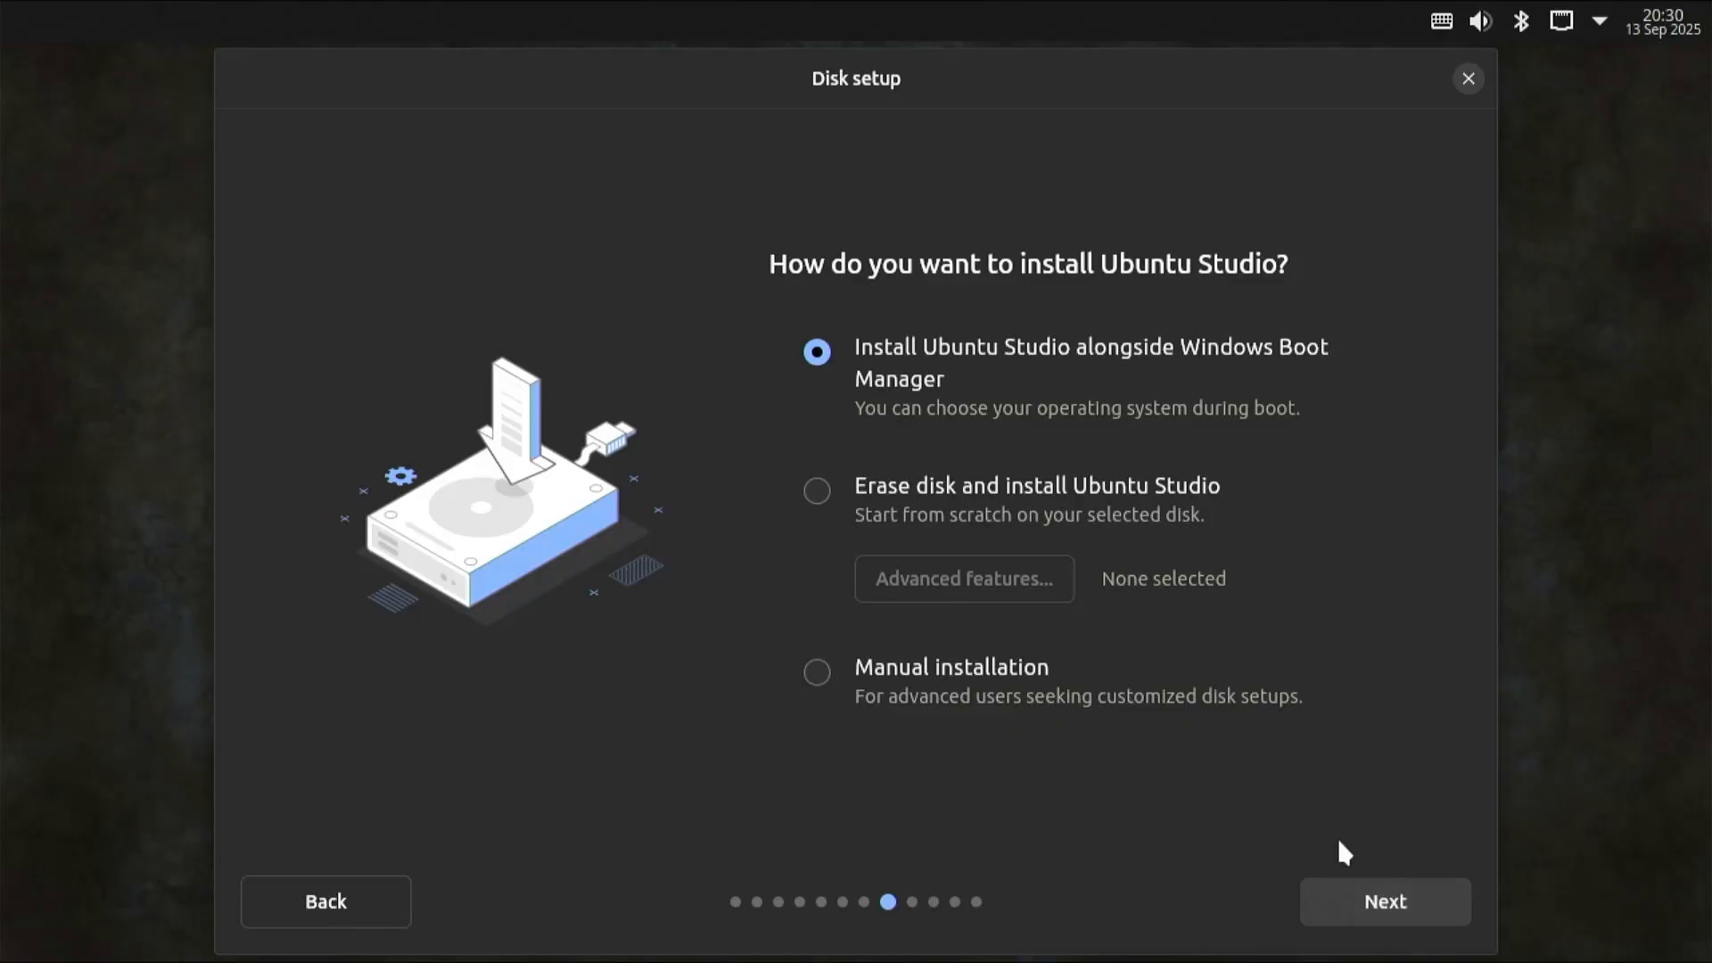
Choose to erase the disk and install Ubuntu Studio, with LVM and encryption as the advanced feature.
click(888, 492)
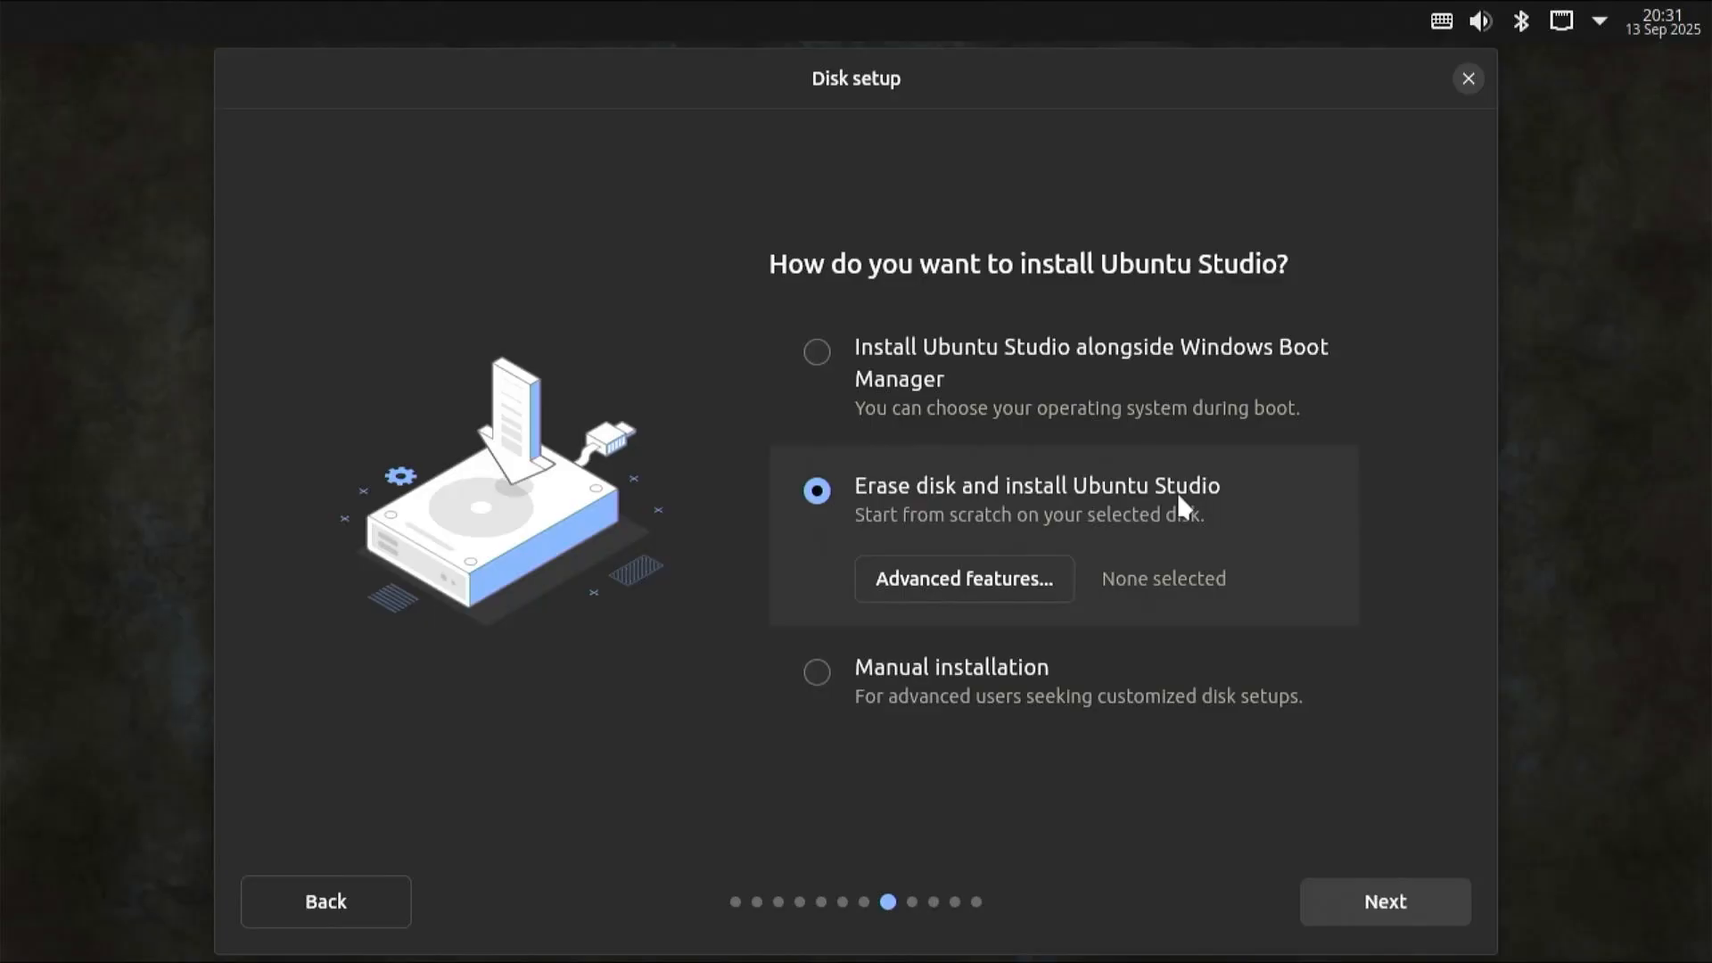
click(974, 584)
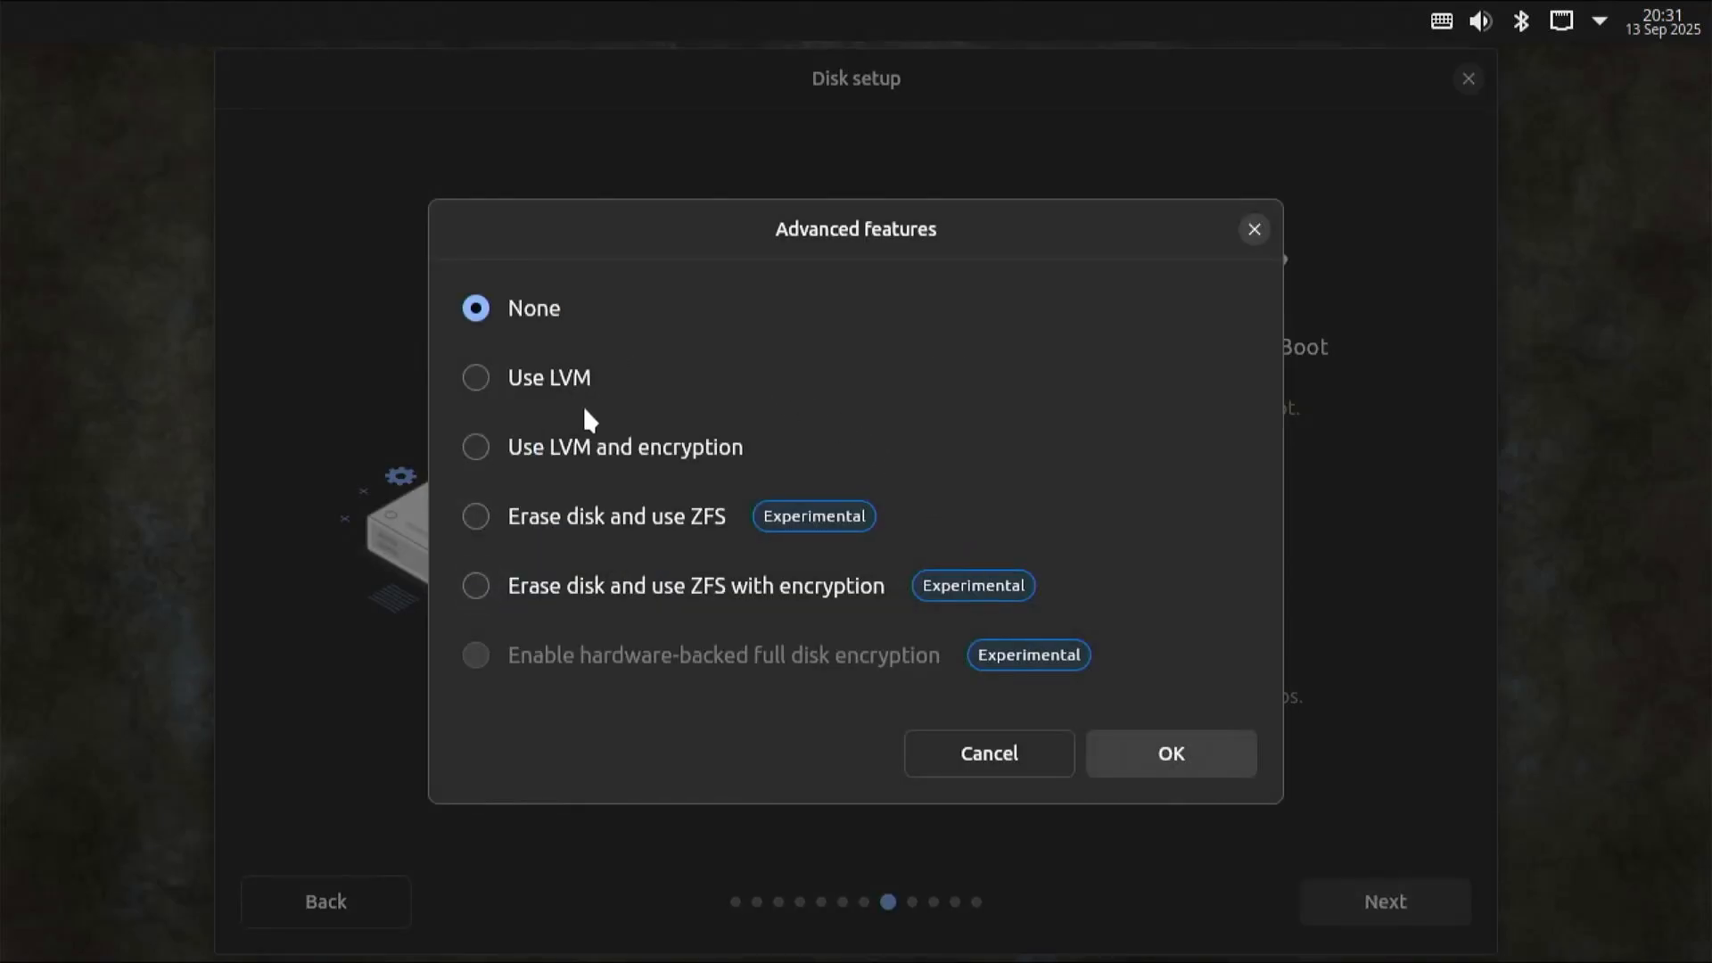
click(558, 451)
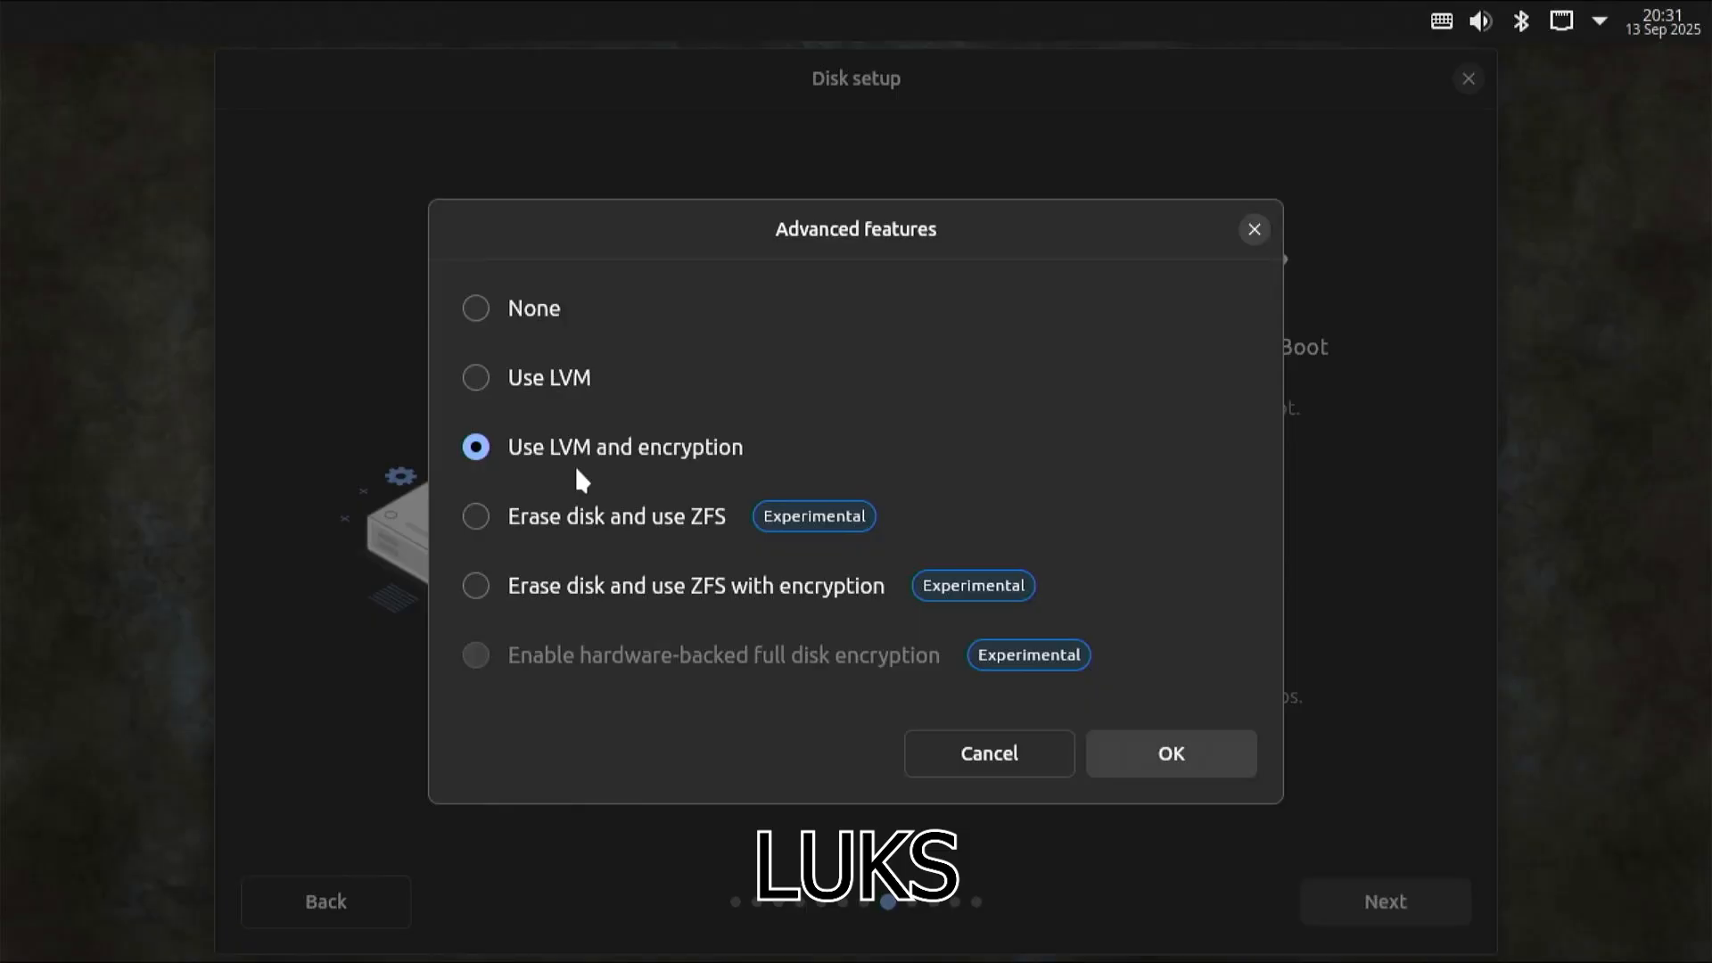
click(1171, 753)
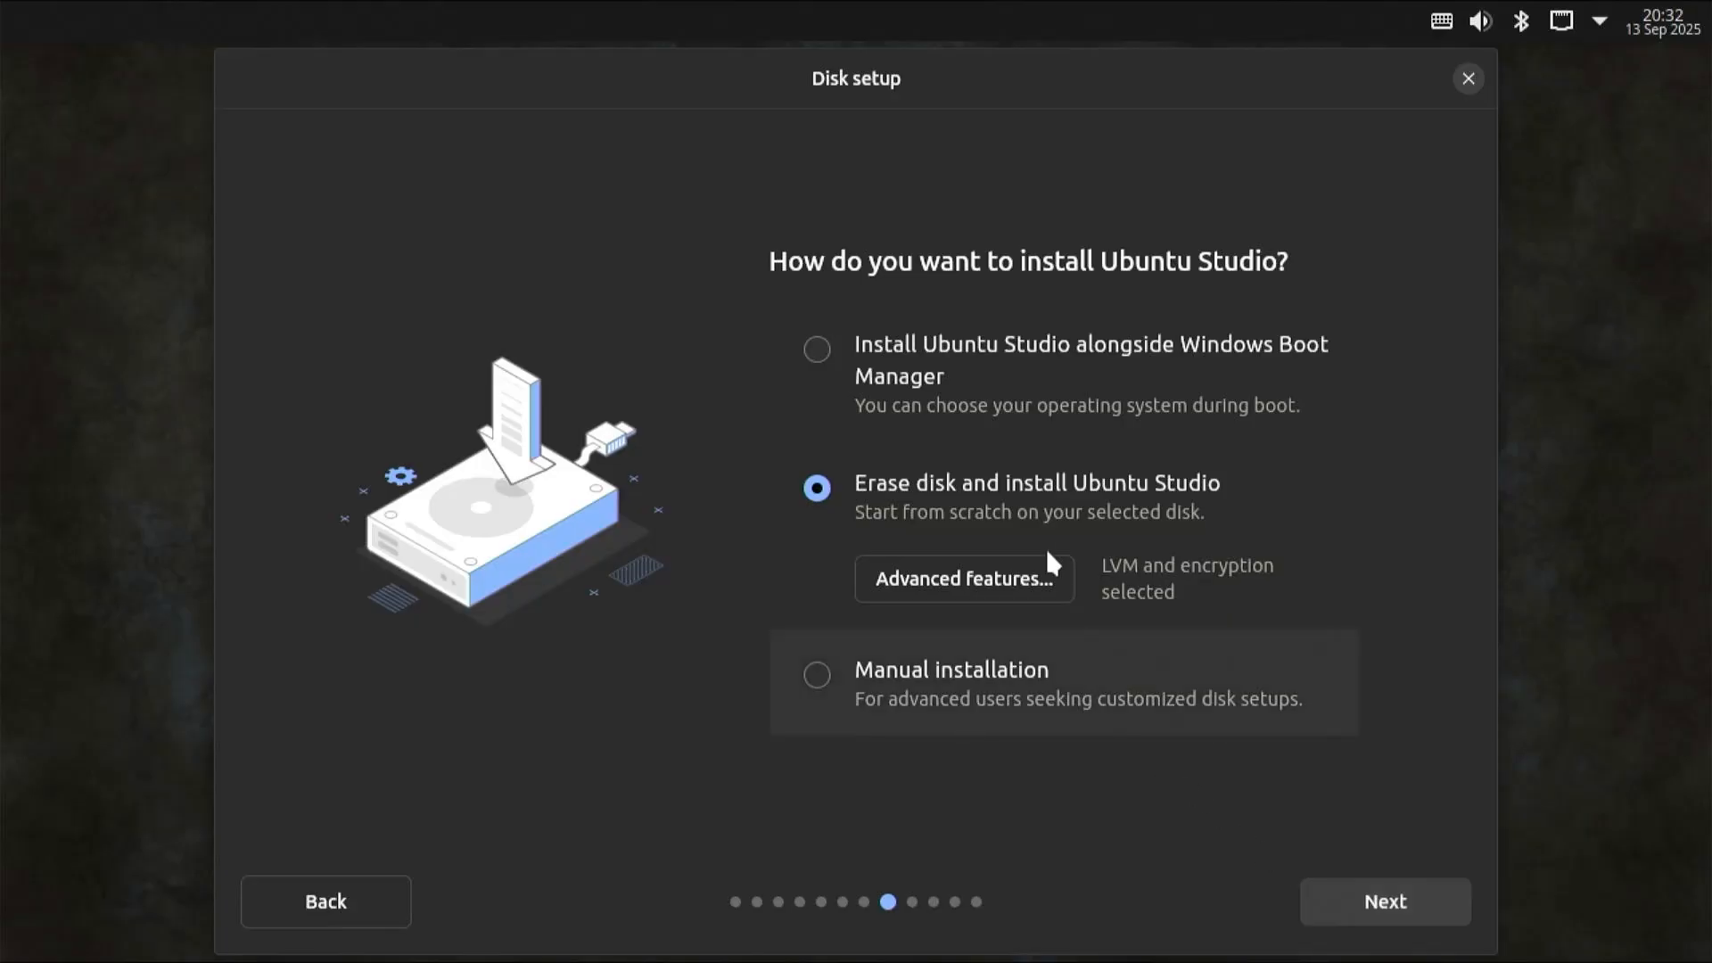
Choose to install Ubuntu Studio alongside Windows Boot Manager, using partition nvme0n1p1 (240.05 GB).
click(865, 361)
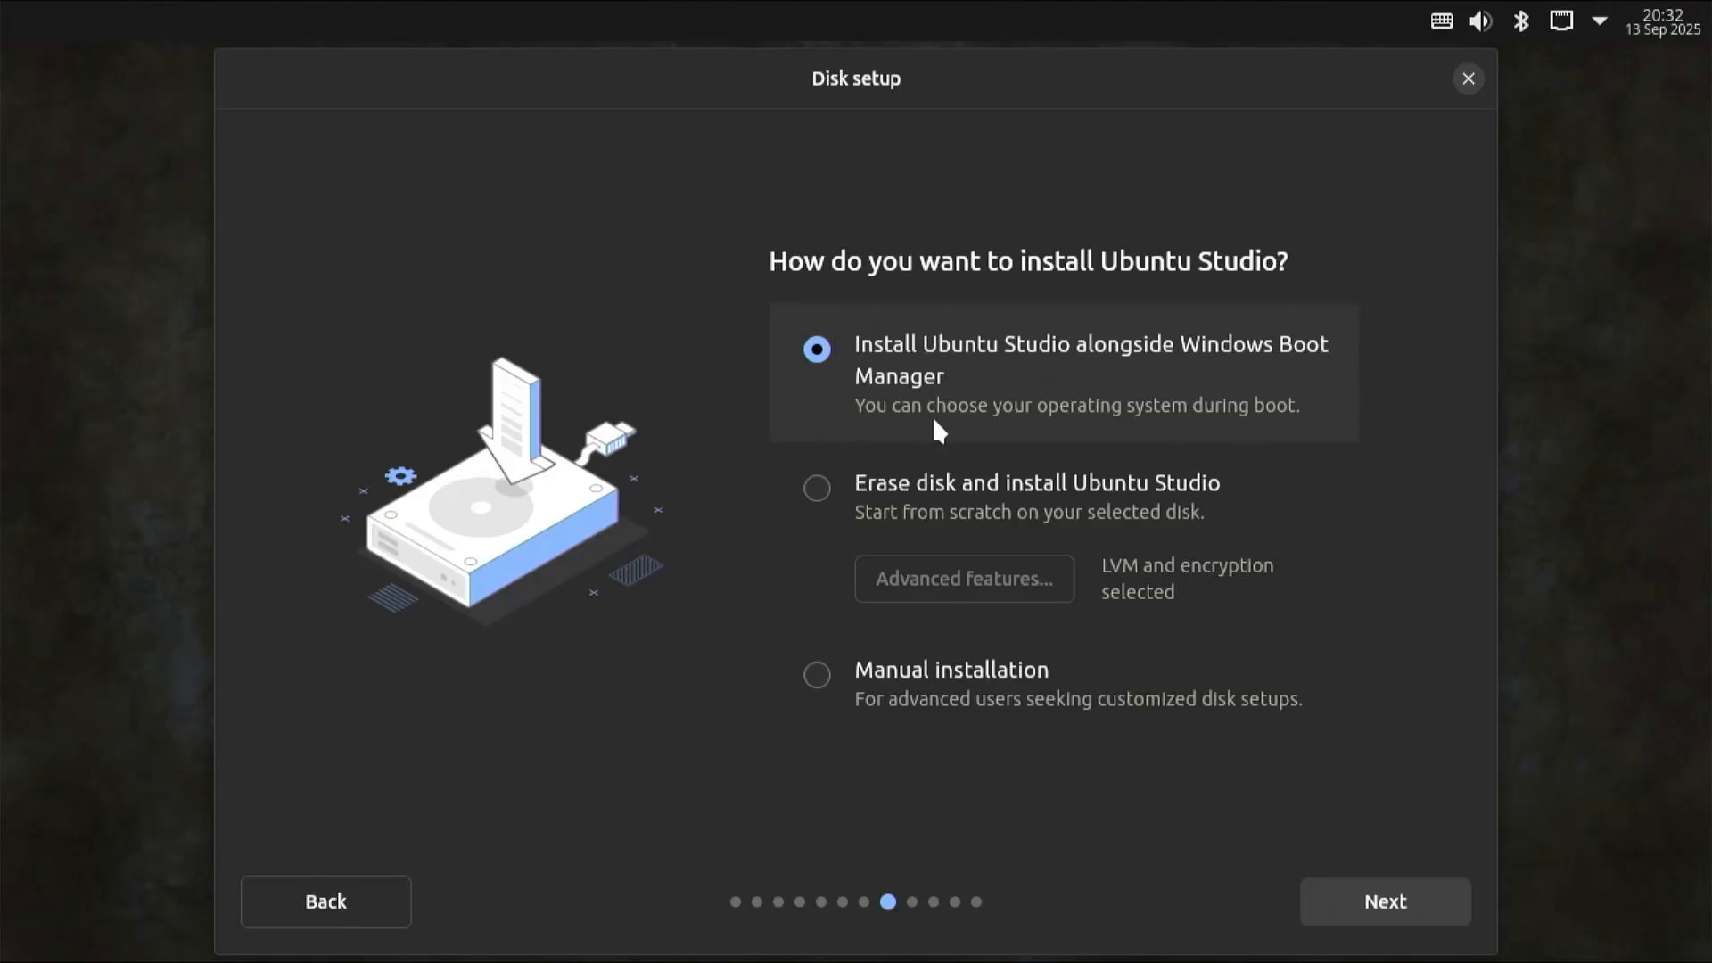
click(1395, 913)
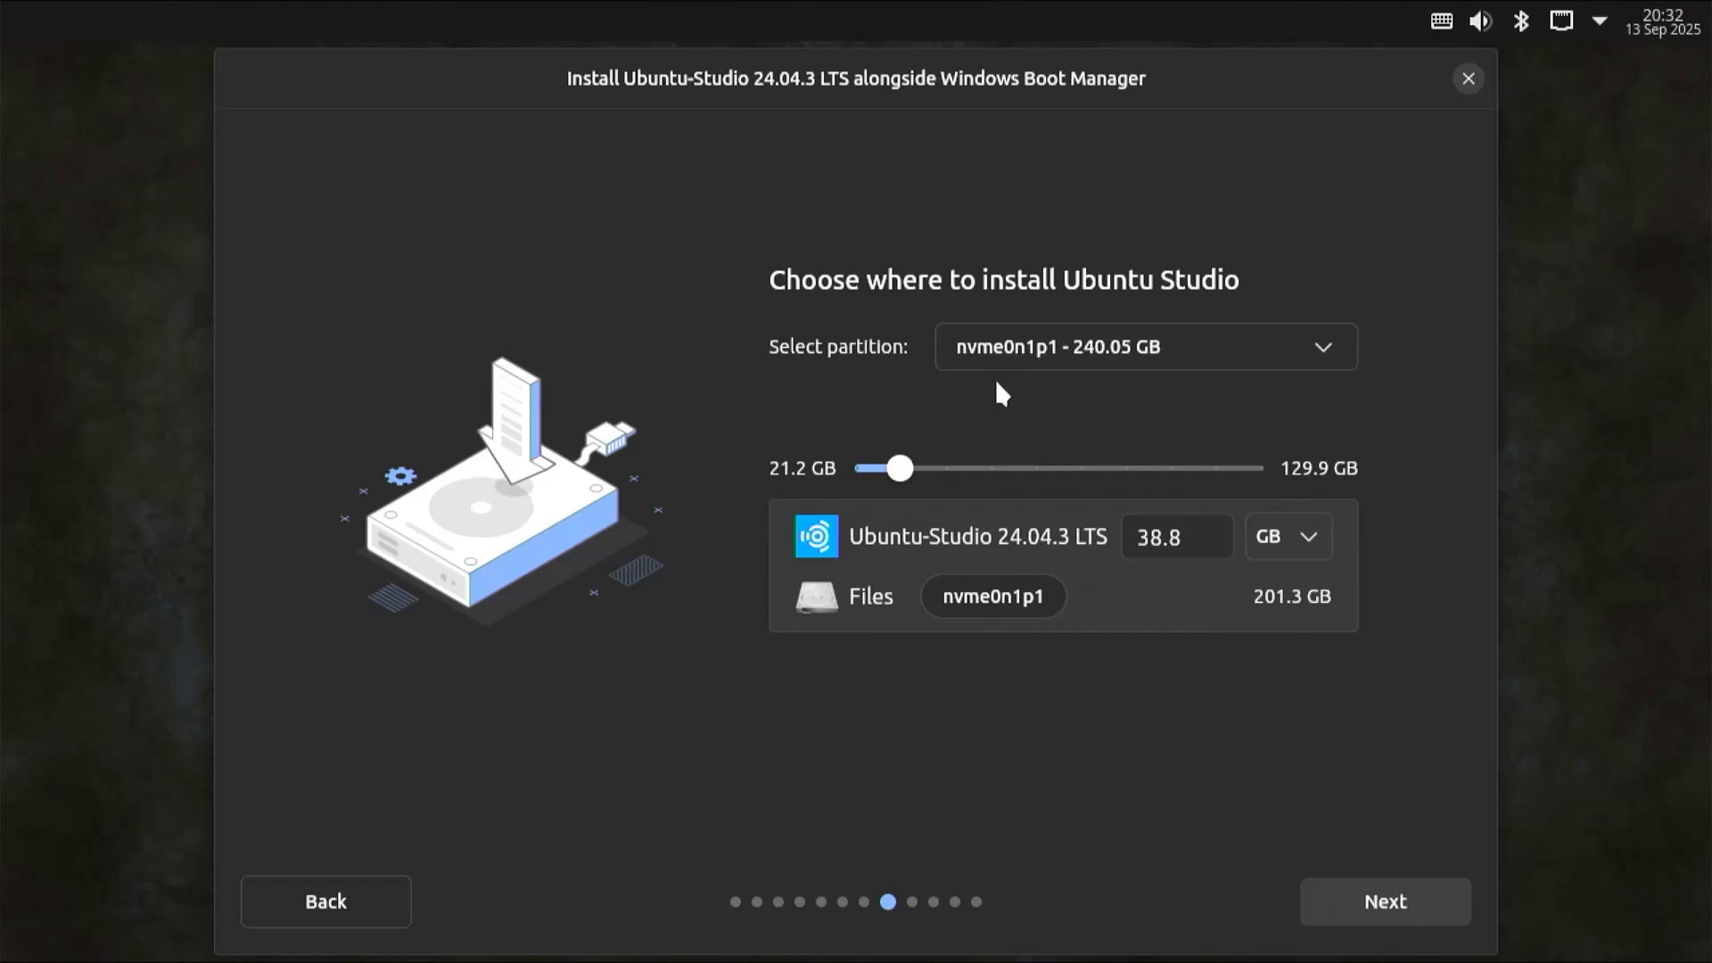
click(1013, 353)
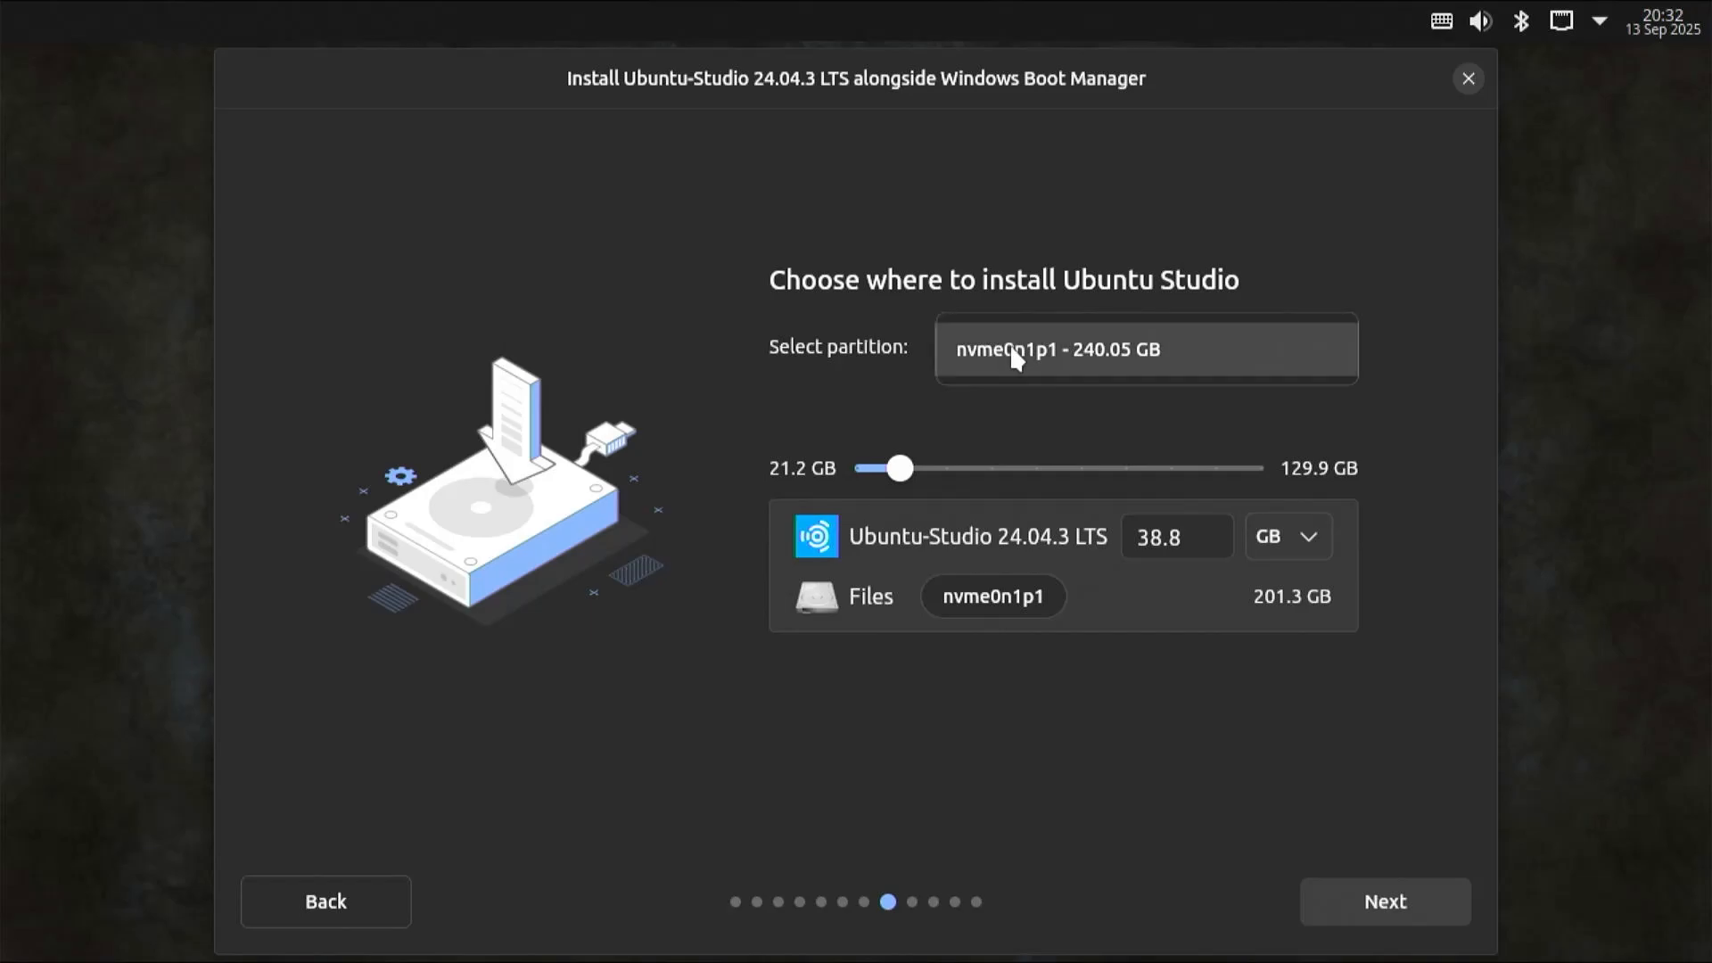
click(961, 393)
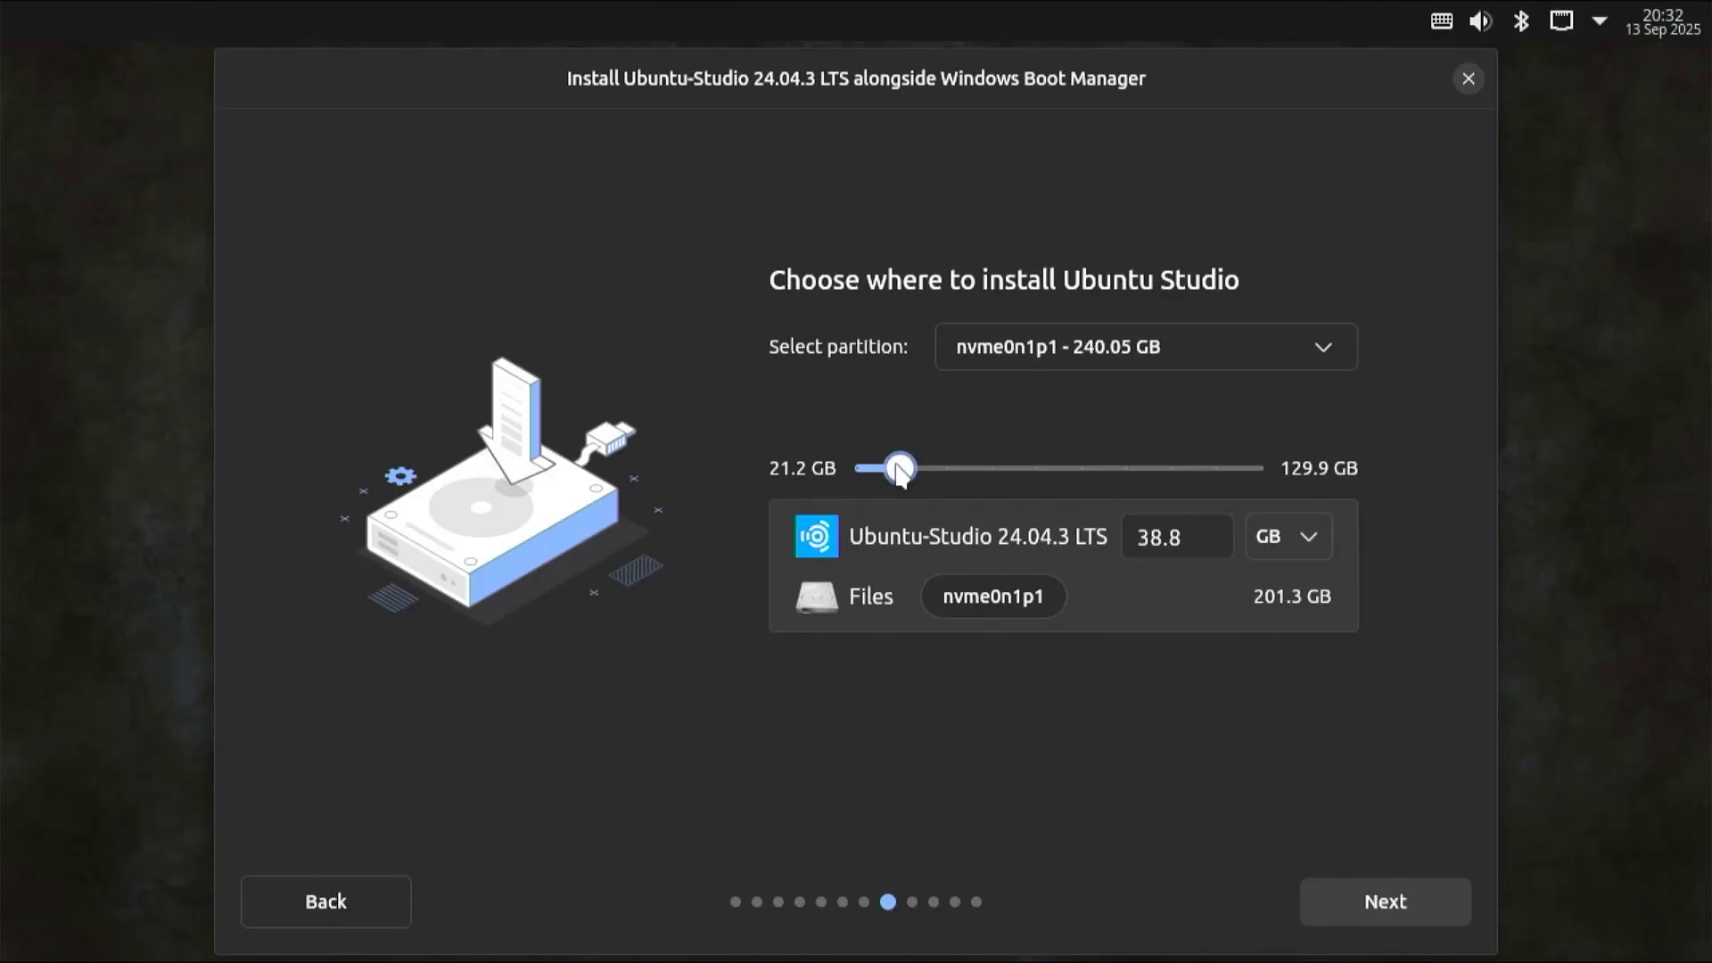
Set the Ubuntu-Studio 24.04.3 LTS size to 100 GB and continue to the disk passphrase page.
drag(901, 472, 1189, 479)
click(1208, 535)
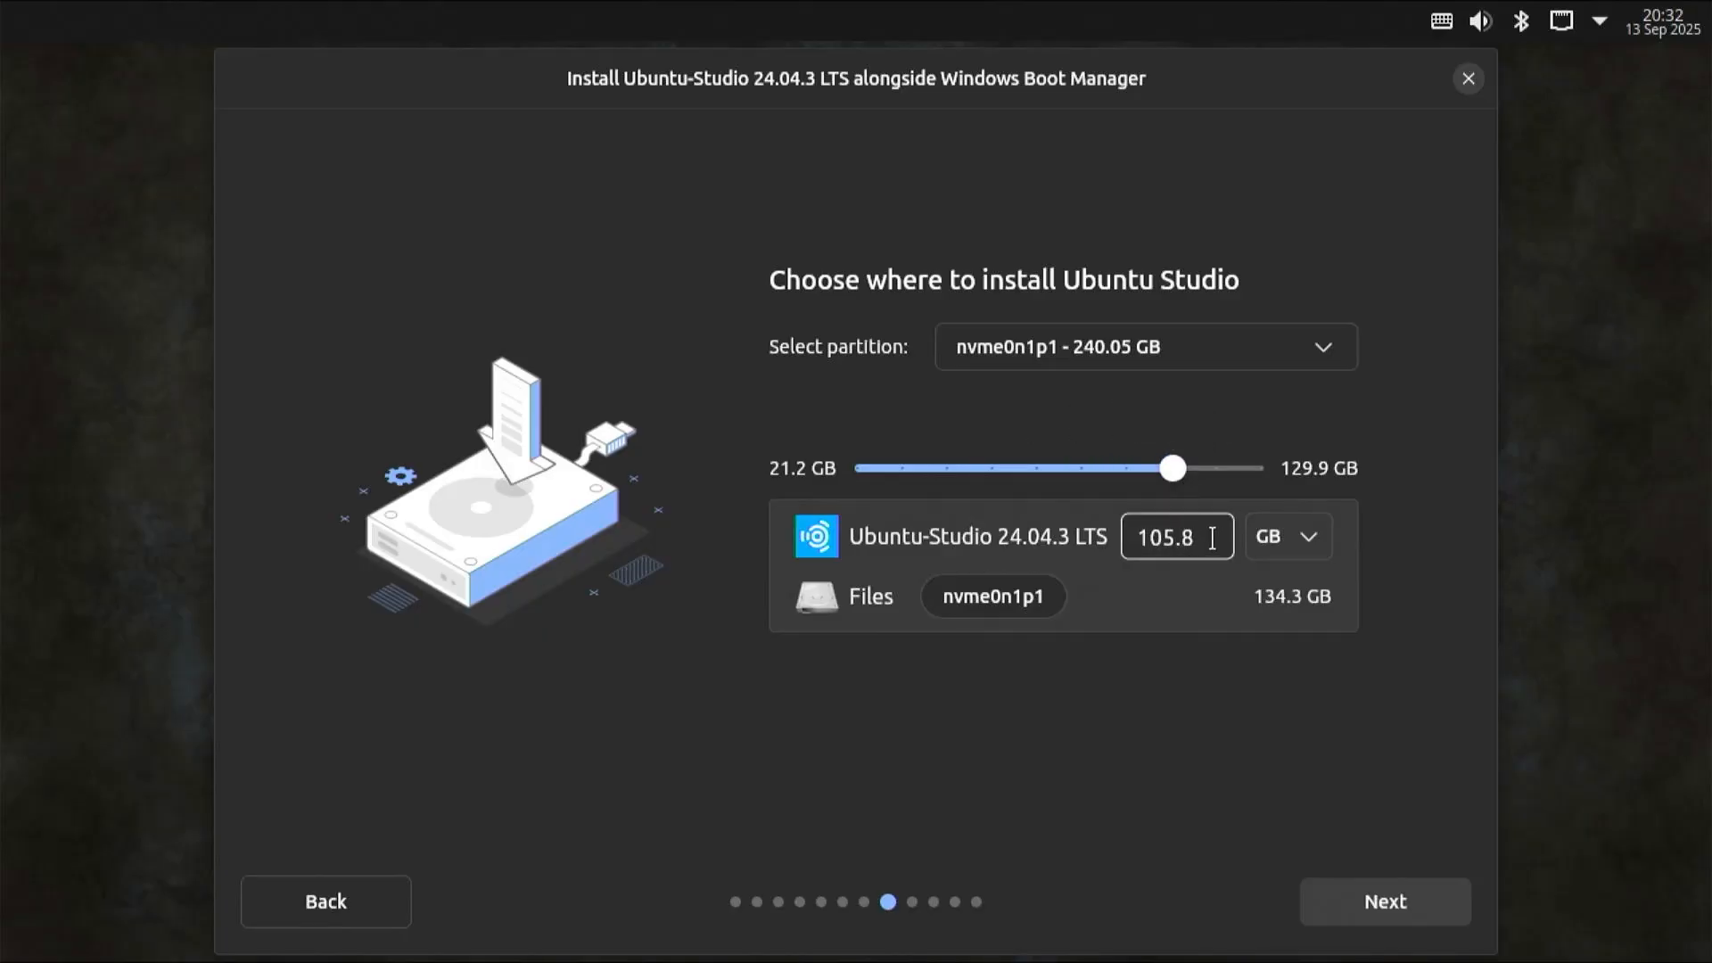
drag(1212, 537, 1077, 531)
text(100)
key(Tab)
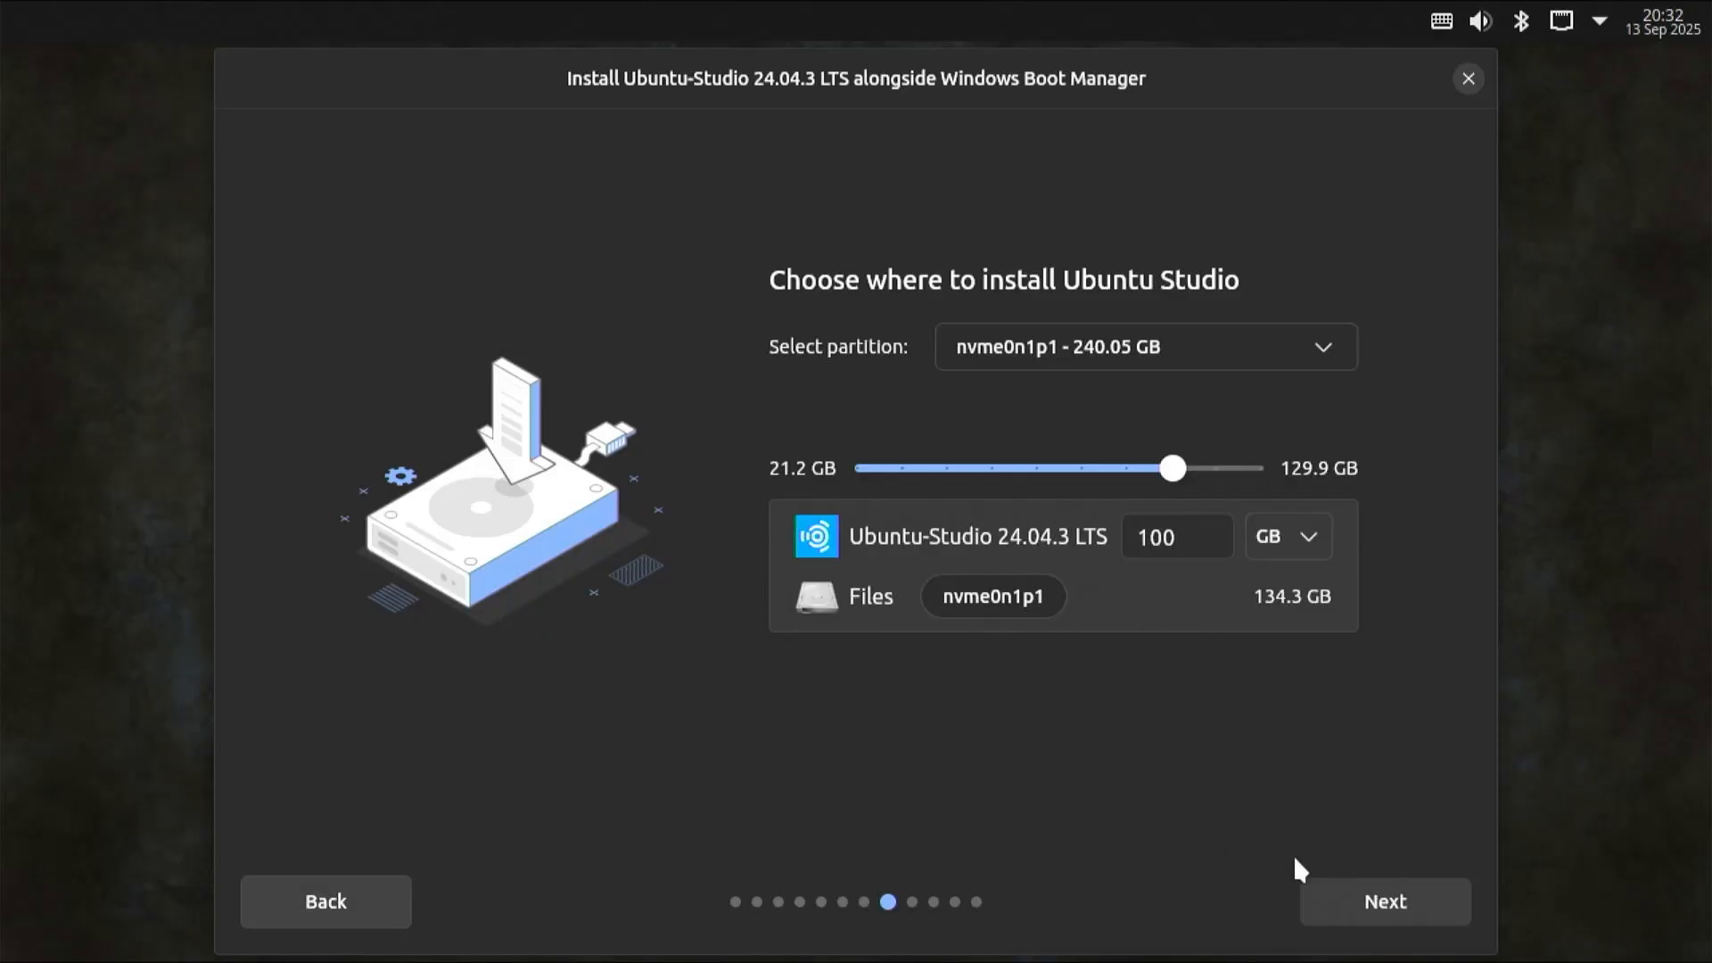
click(1350, 900)
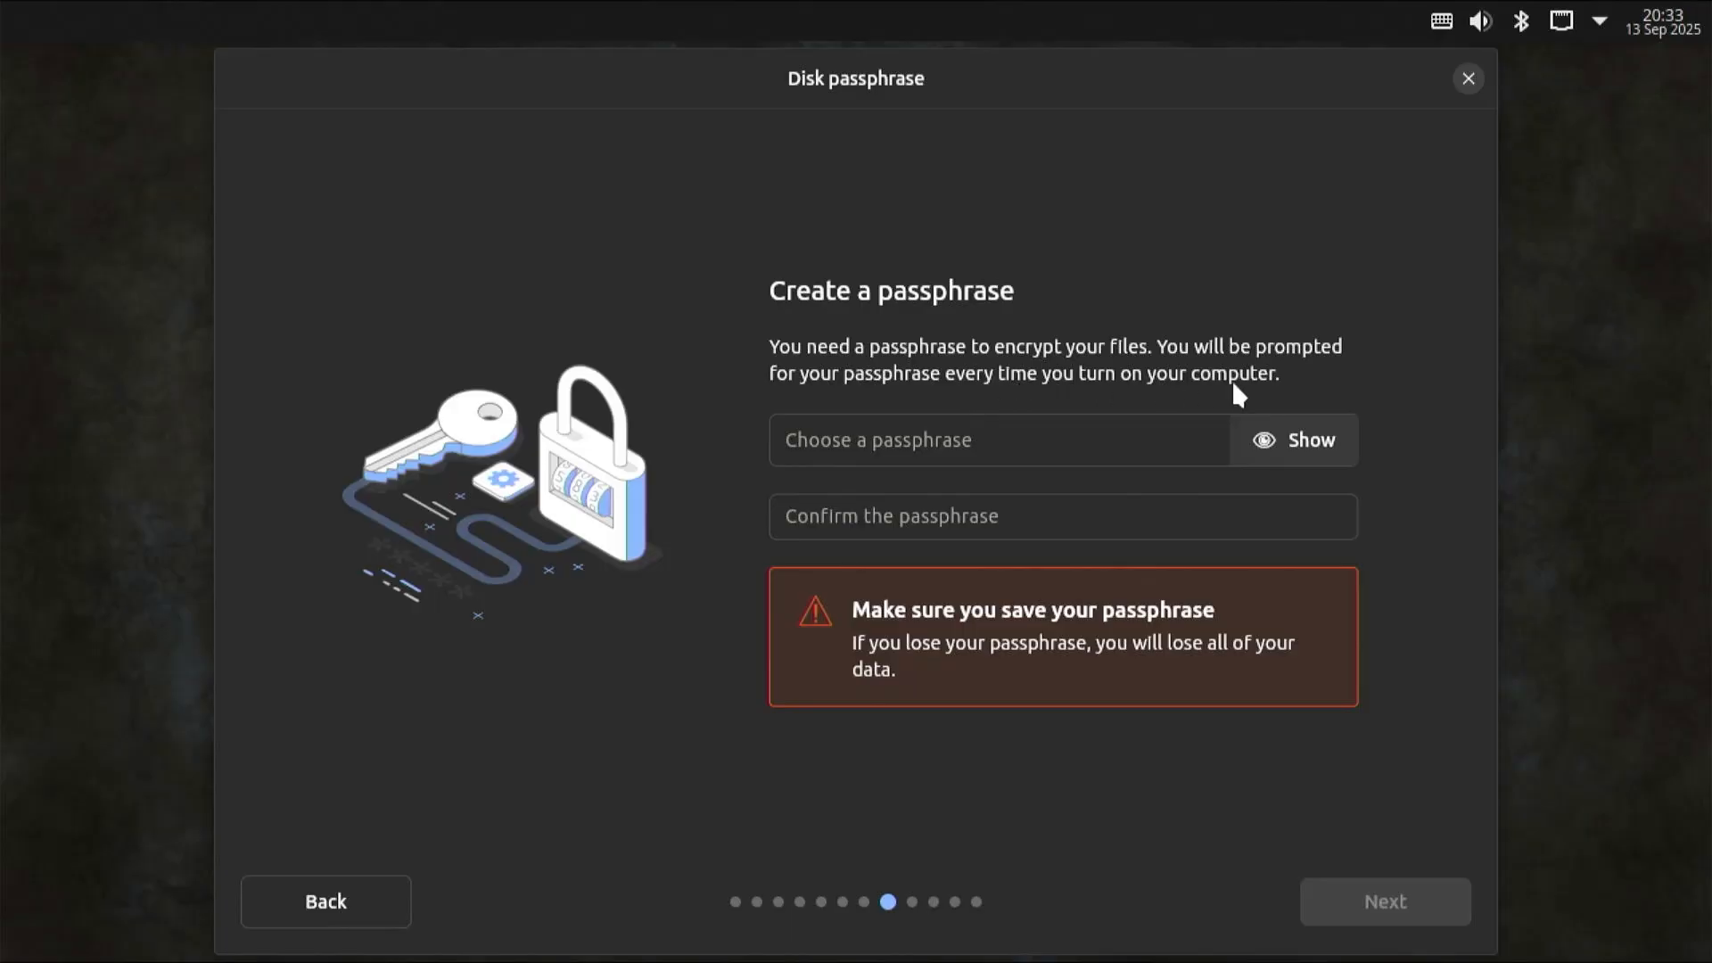
Enter and confirm the disk encryption passphrase and continue to account creation.
click(1011, 449)
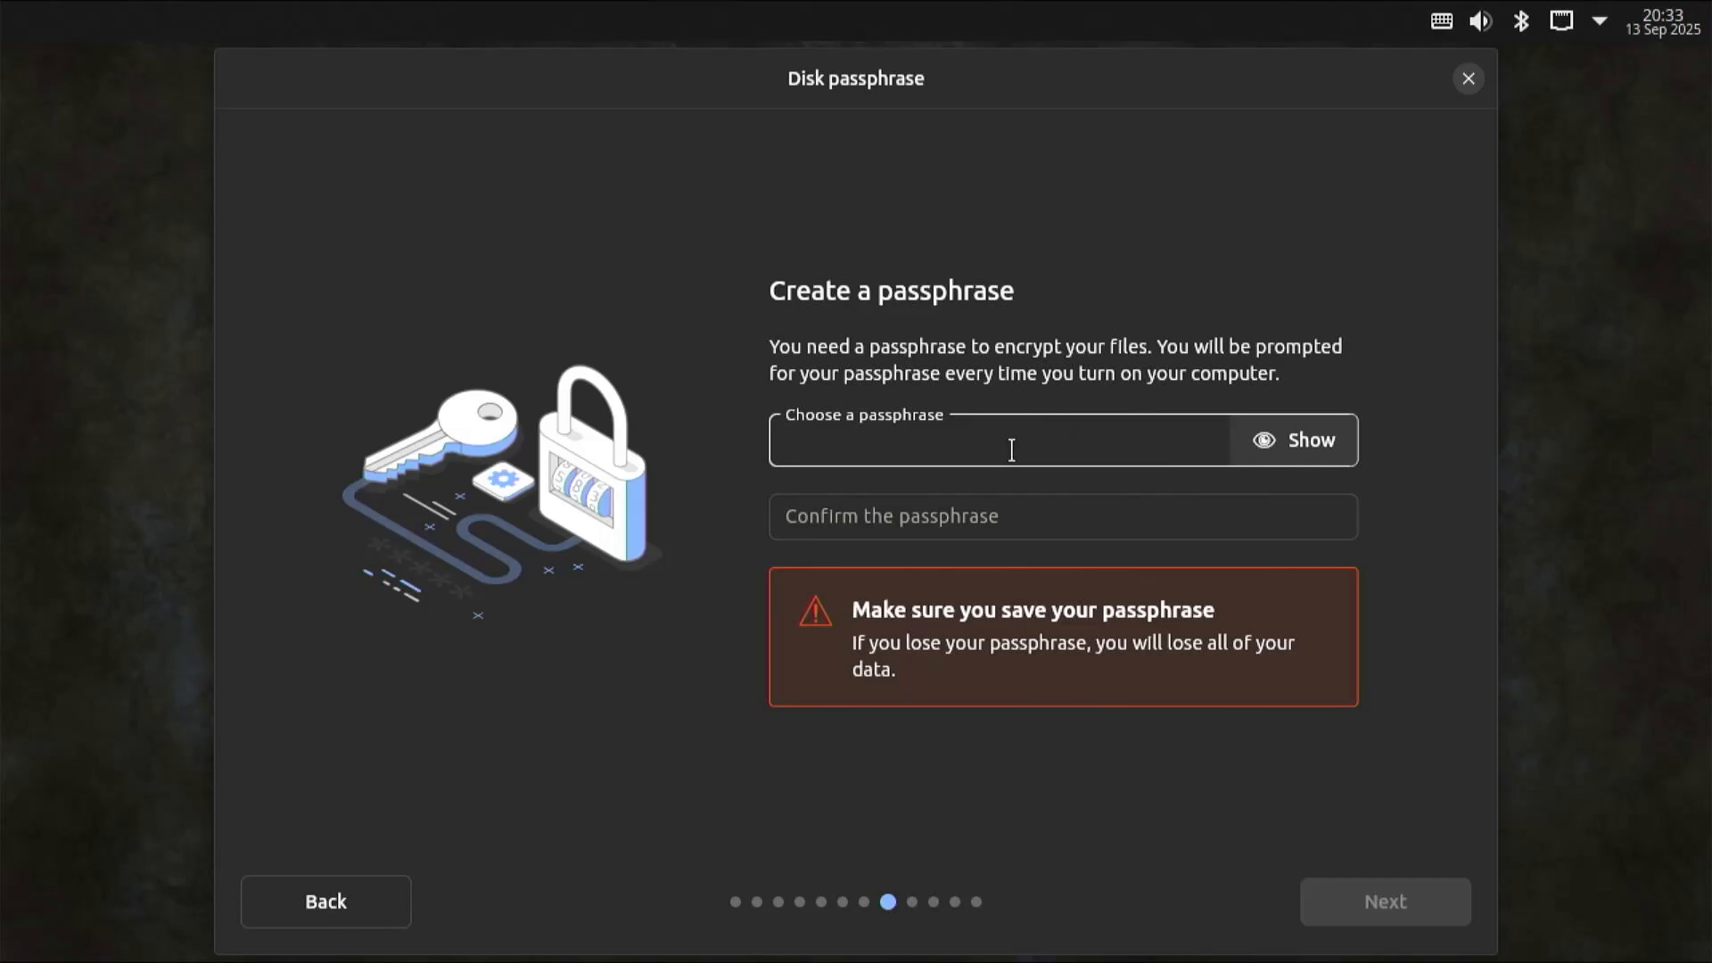
text(•••••••)
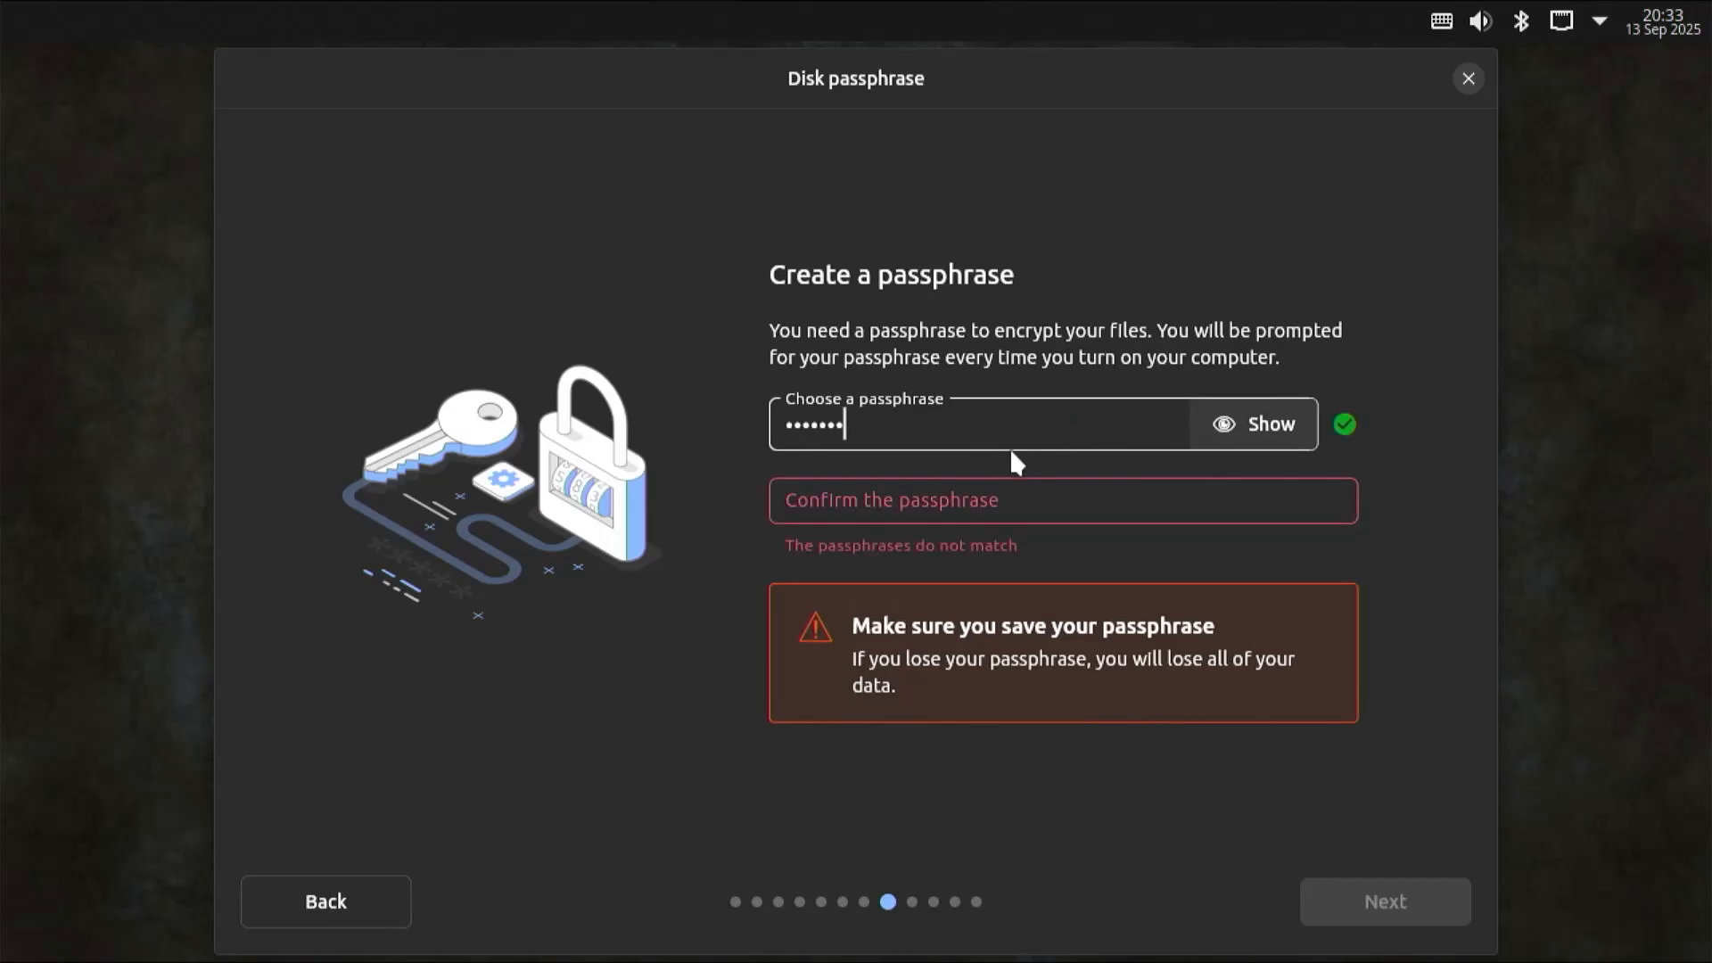
text(•)
key(Tab)
text(•••••)
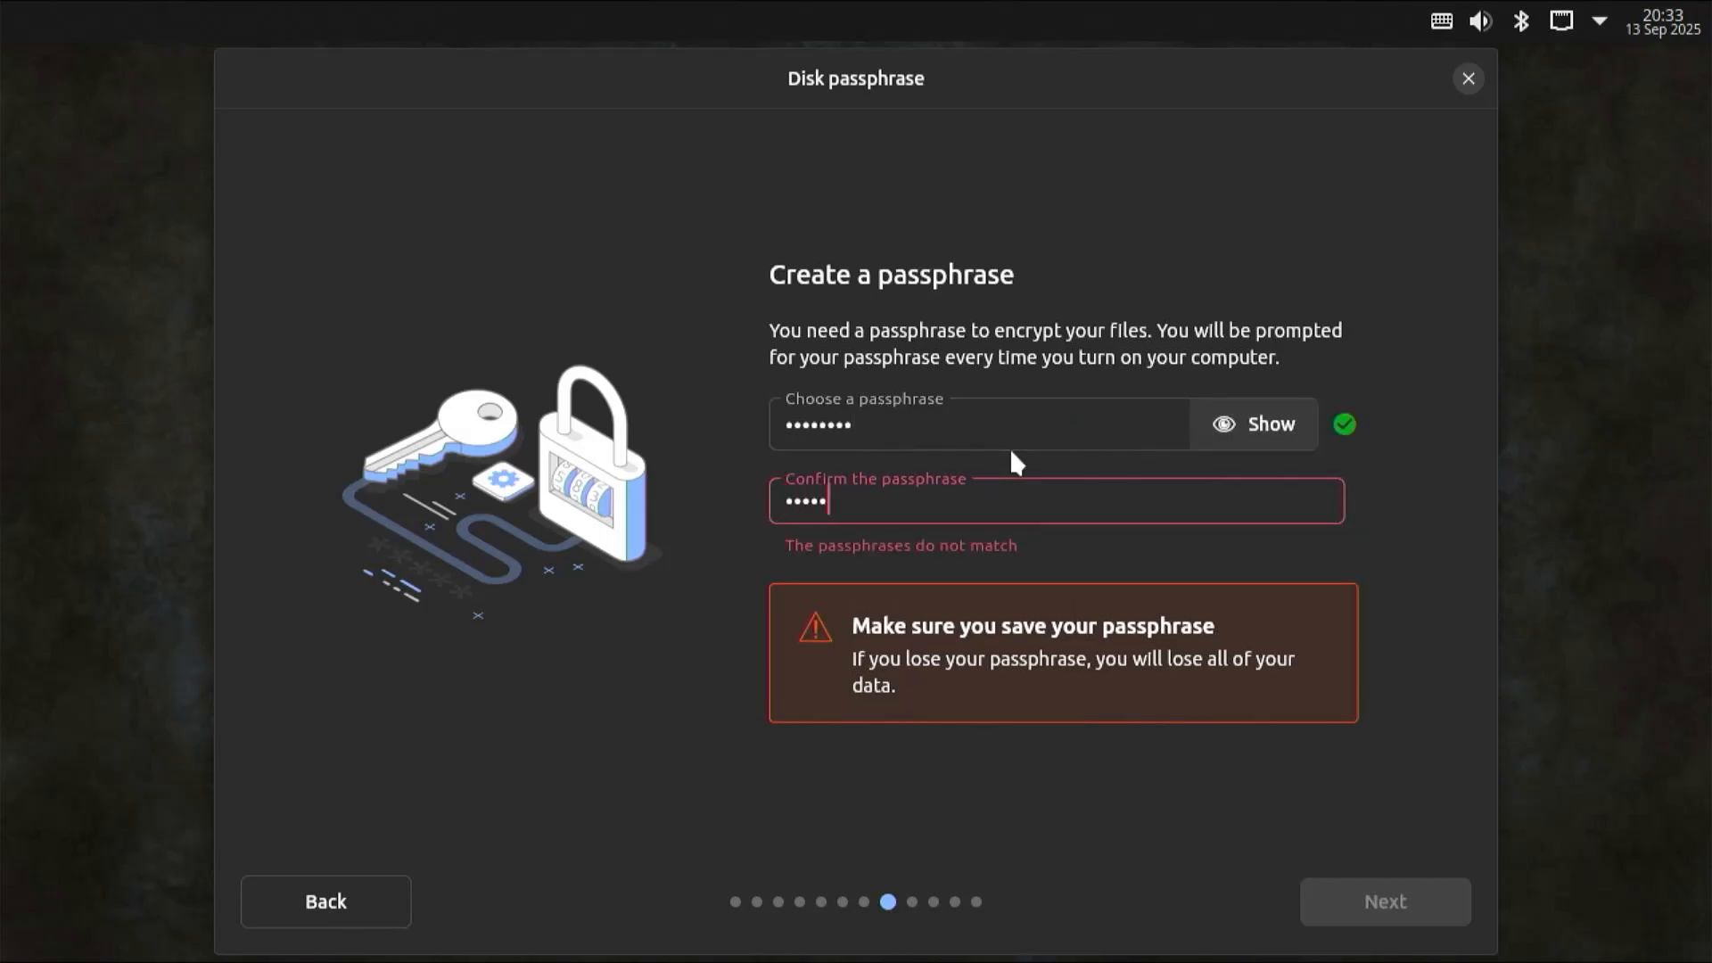
text(•••)
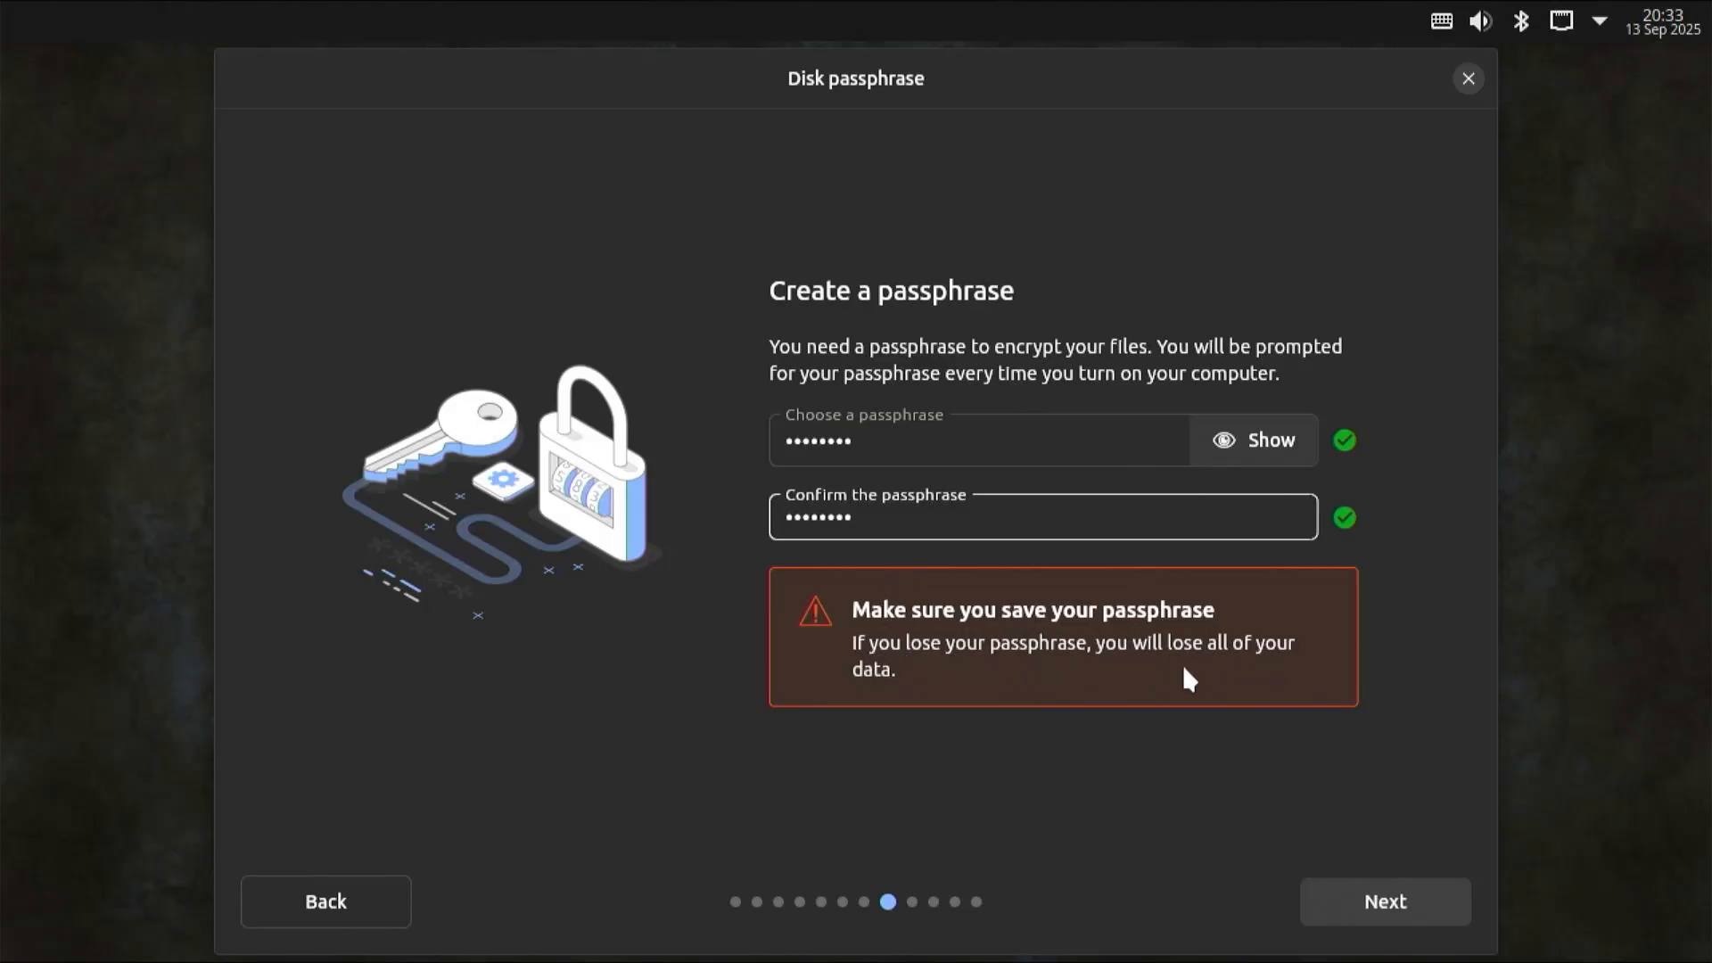
click(1372, 896)
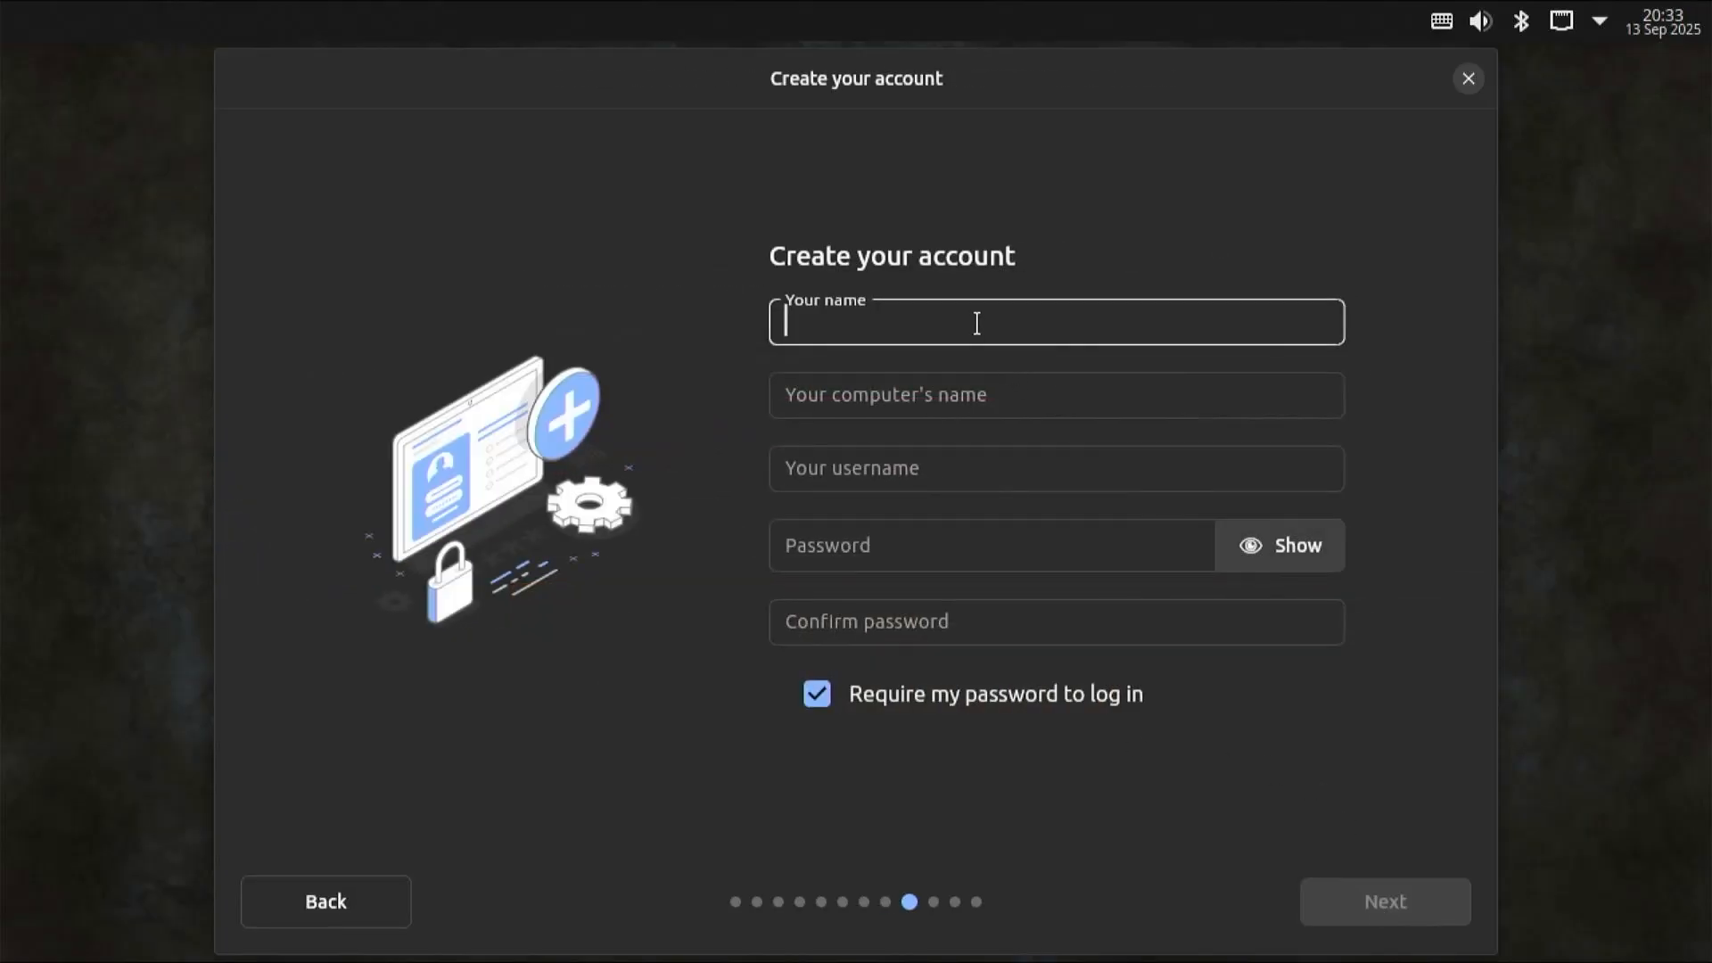
Fill in the account's name, computer name, username and password, keep the password required for login, and continue.
click(977, 392)
click(968, 467)
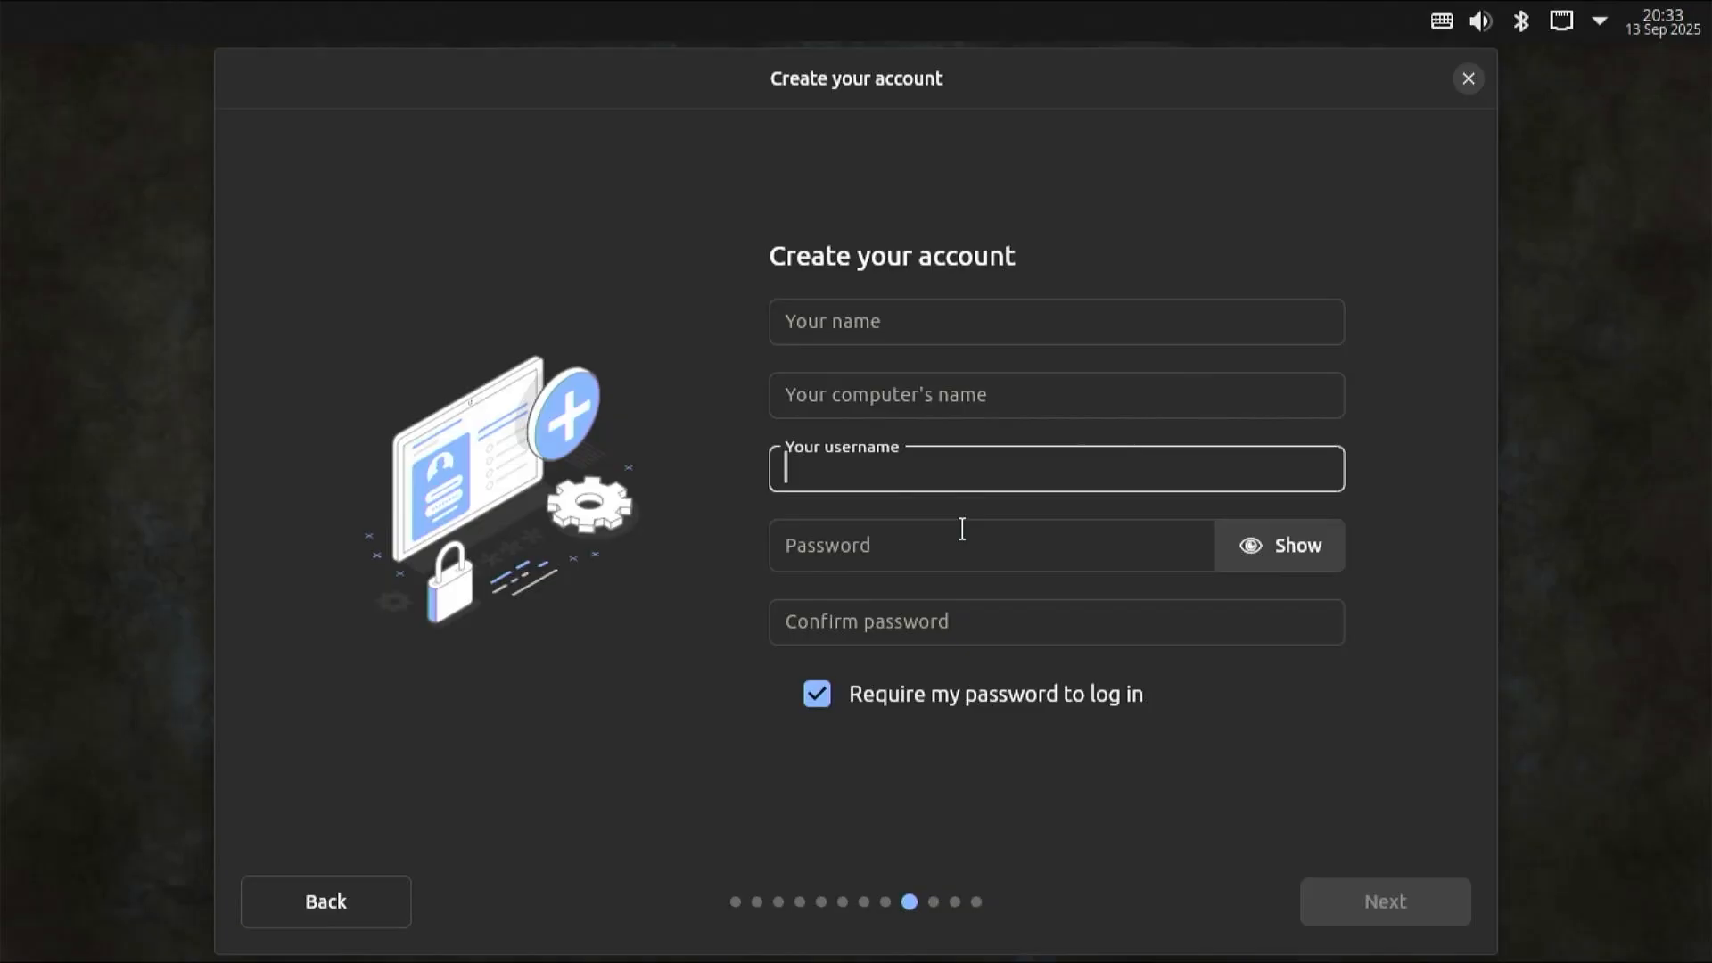
click(950, 546)
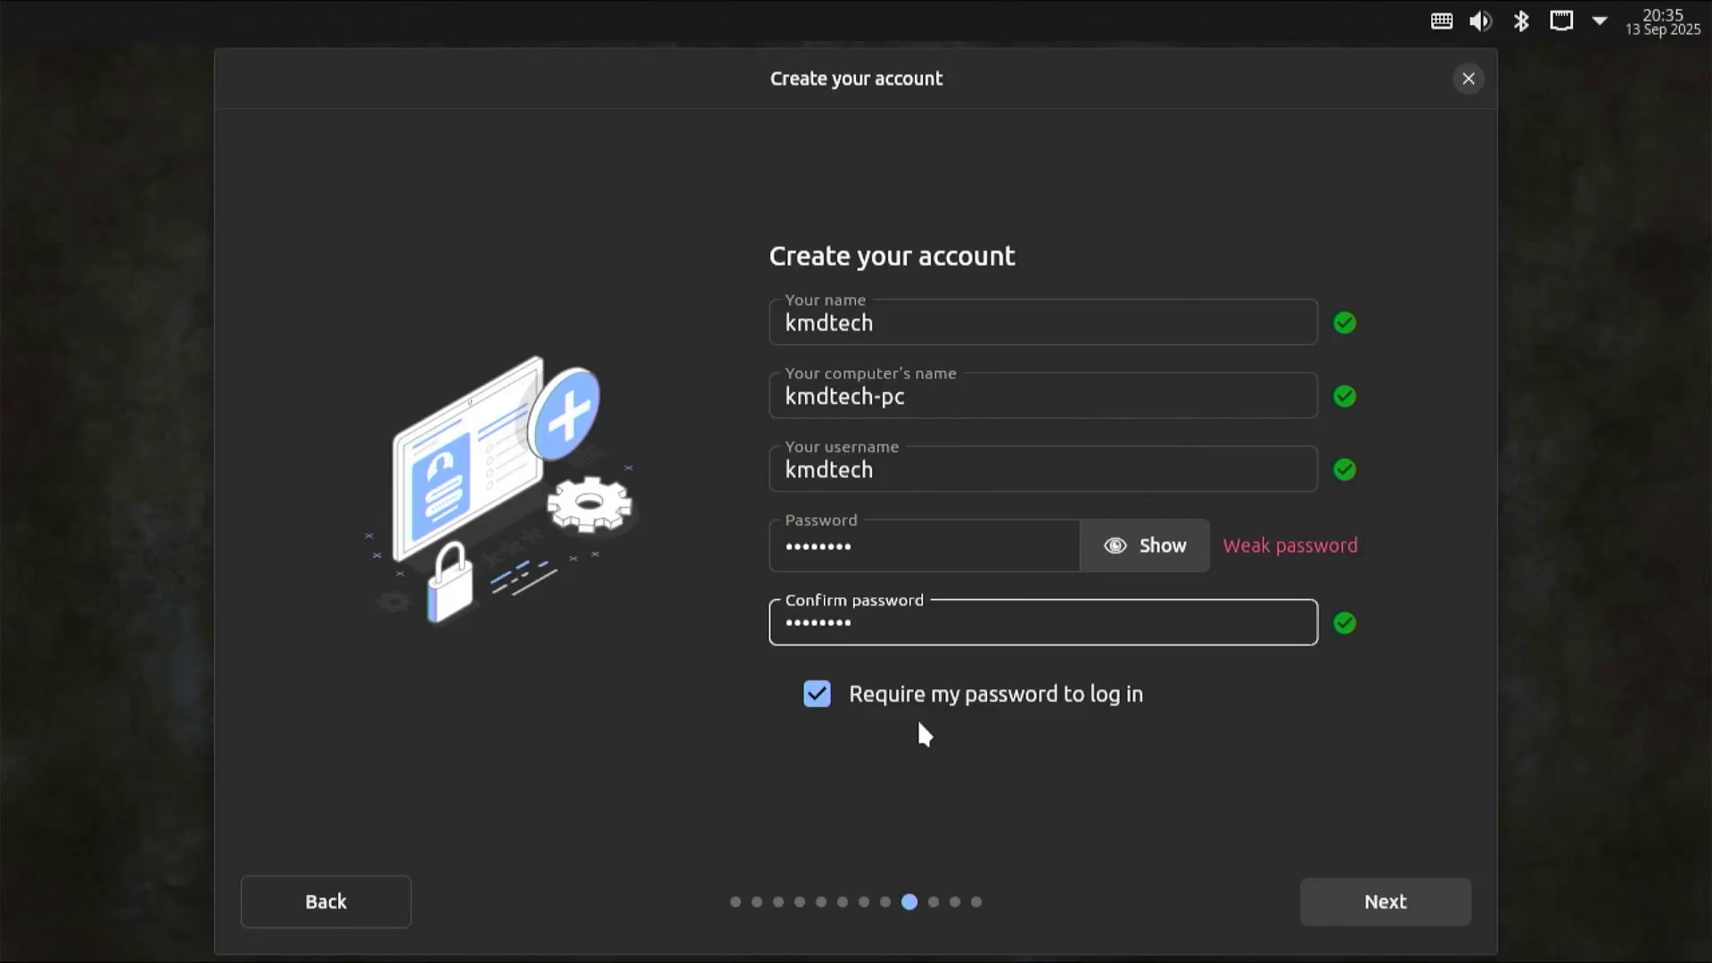
click(1381, 927)
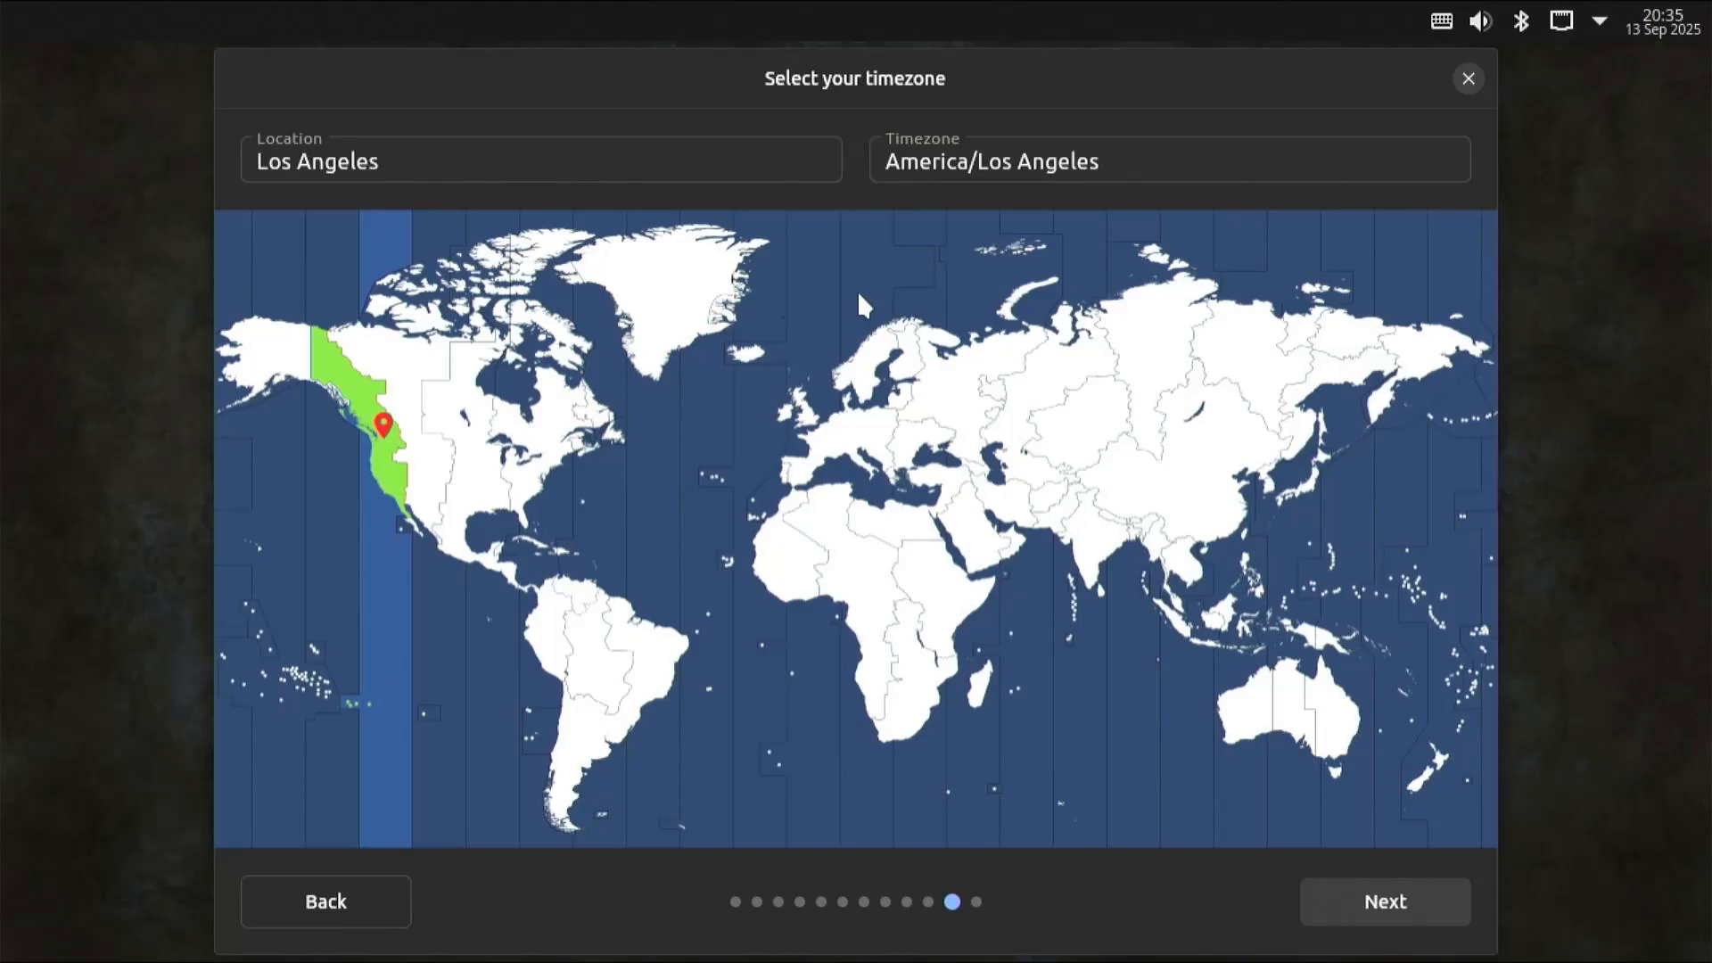
Accept the America/Los Angeles timezone and start the installation with the reviewed choices.
click(1382, 904)
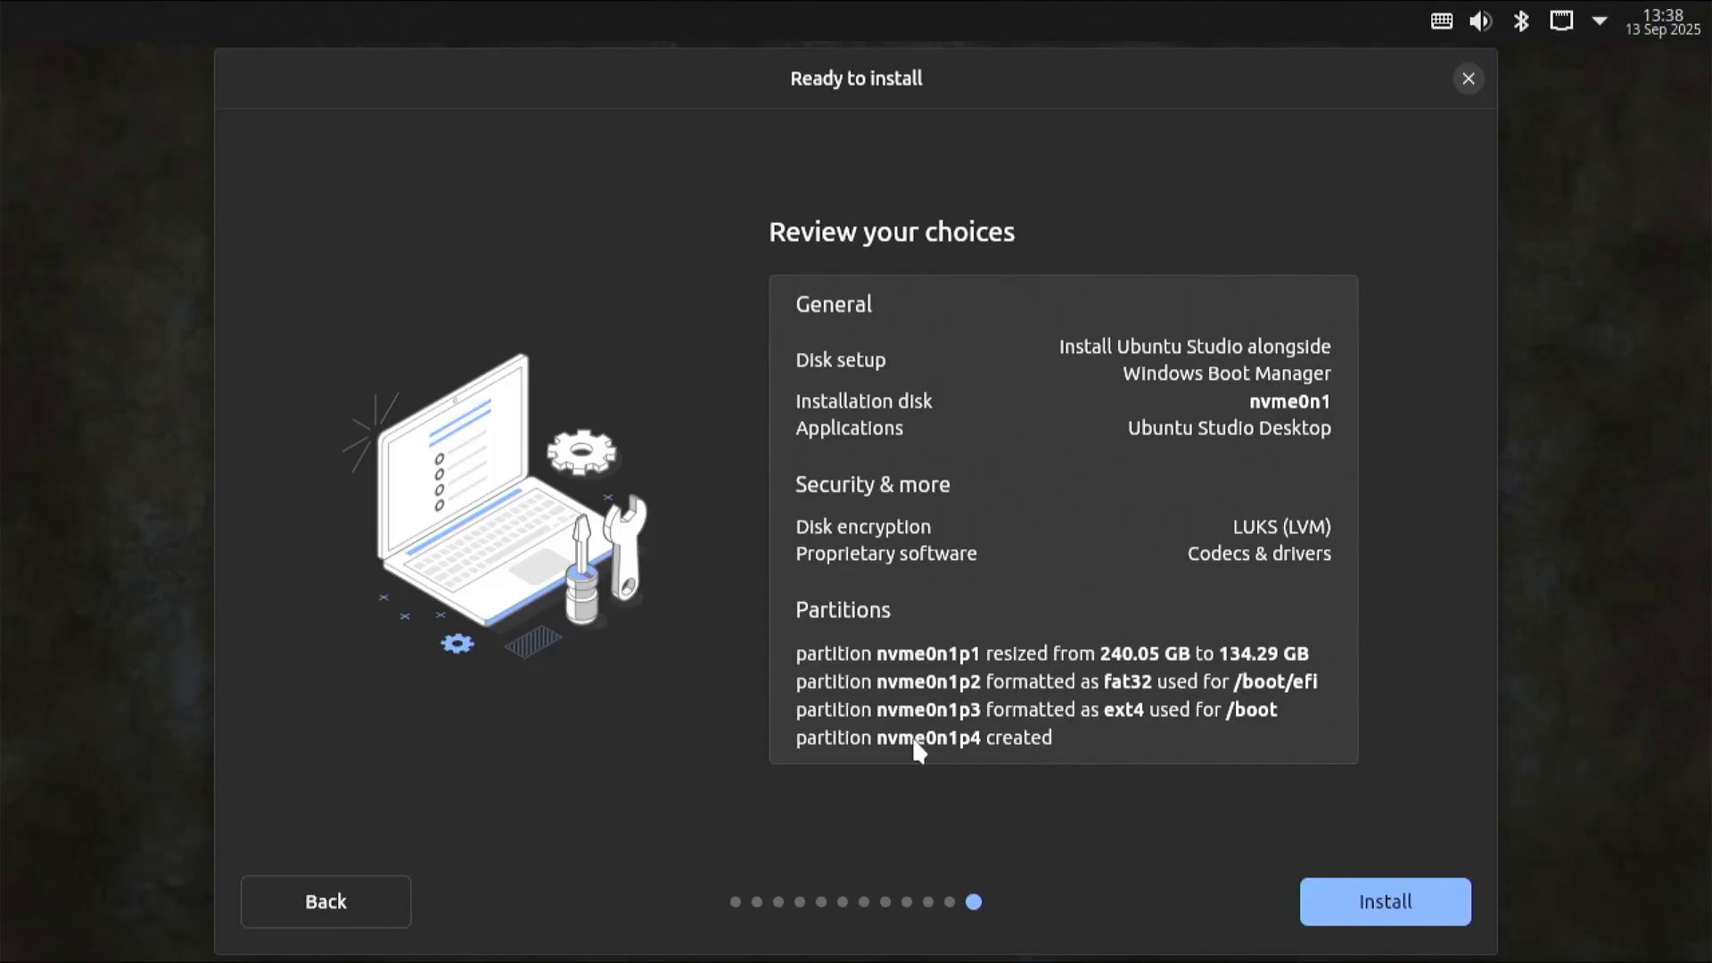
click(1380, 897)
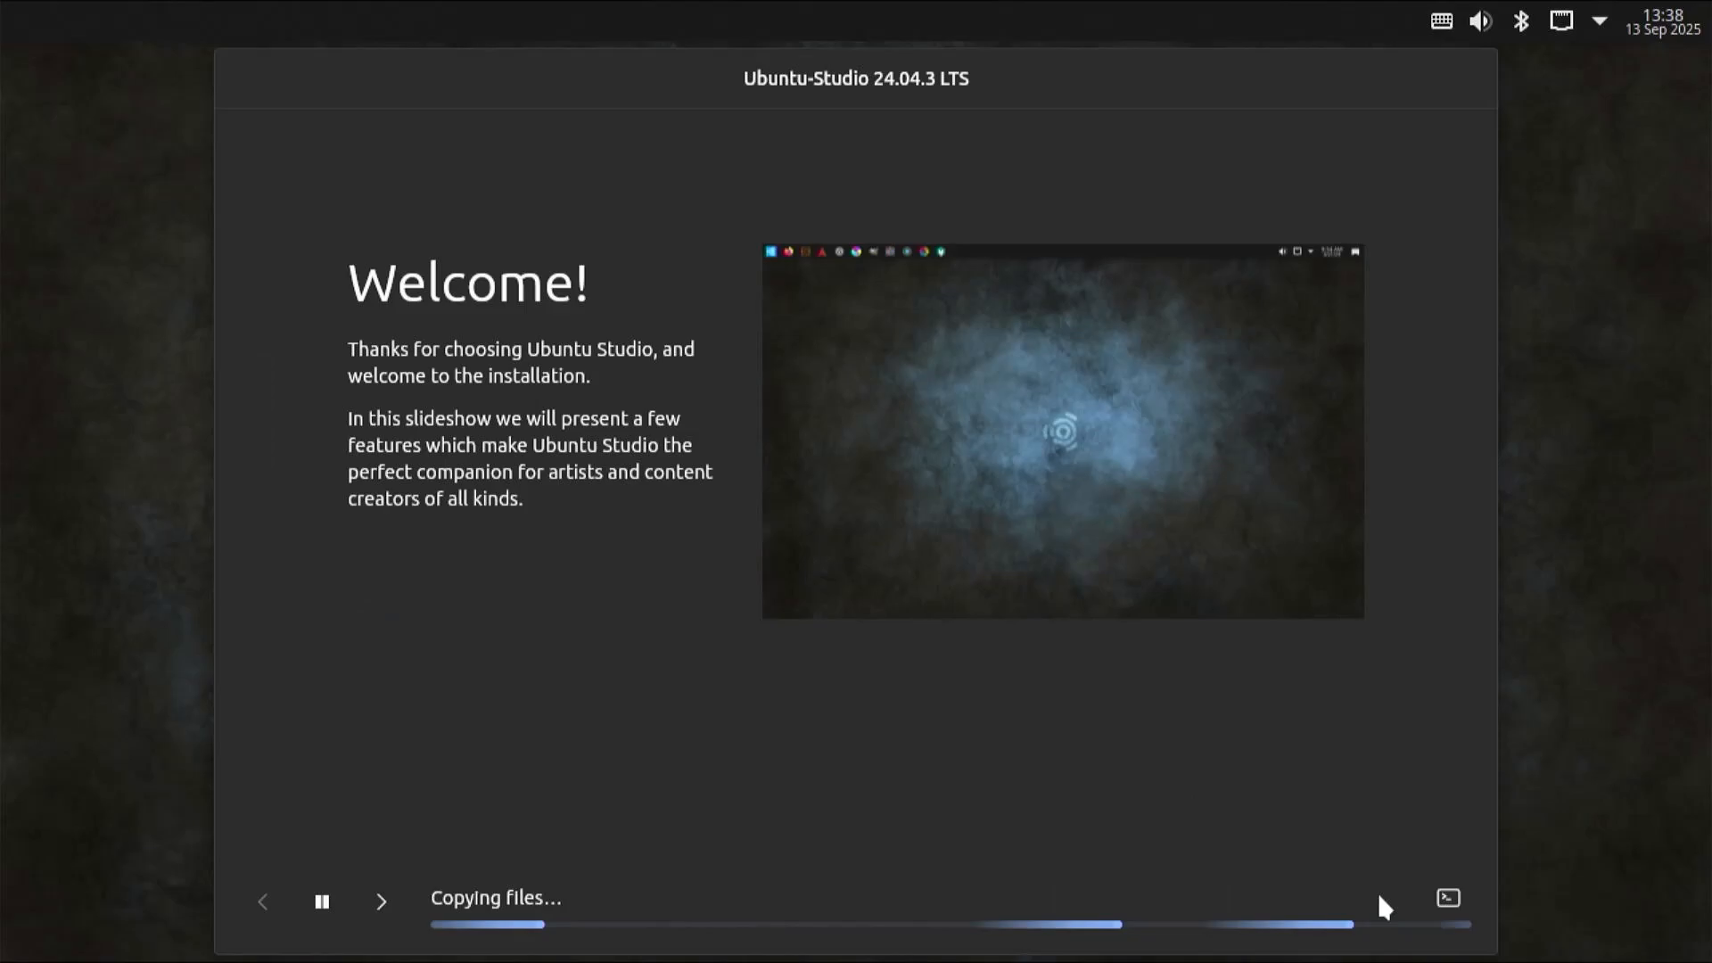
Show and hide the installation log while files are copied, and restart the computer once the installation is complete.
click(1441, 898)
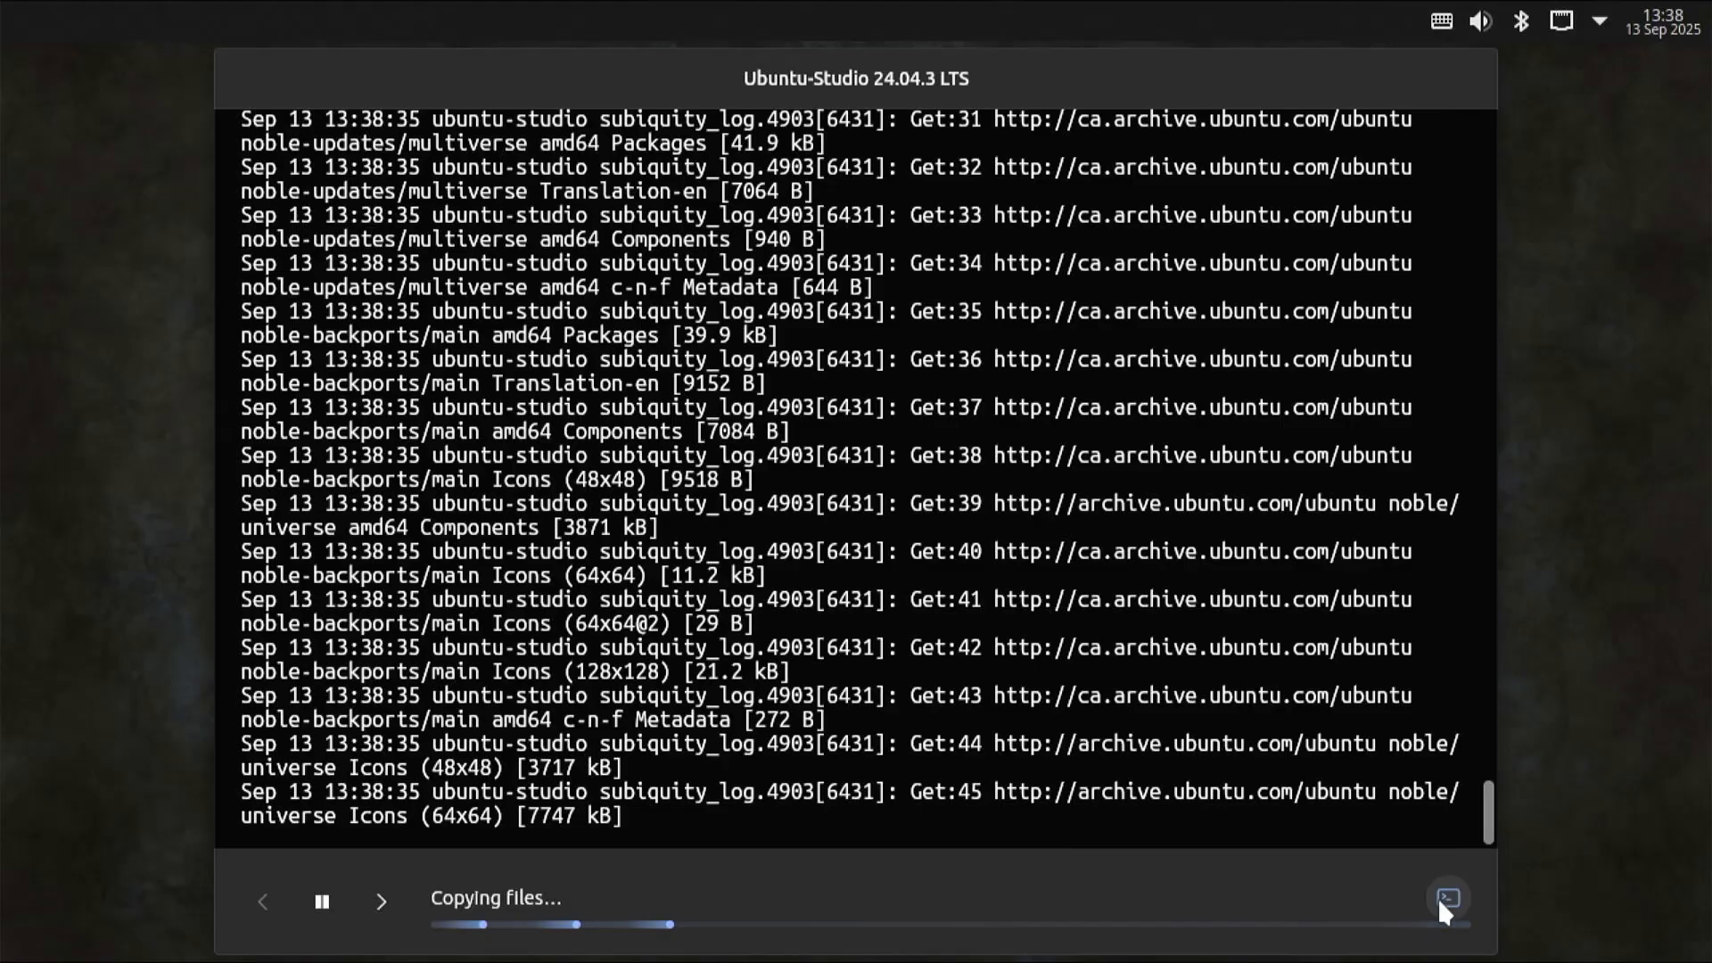
click(1441, 899)
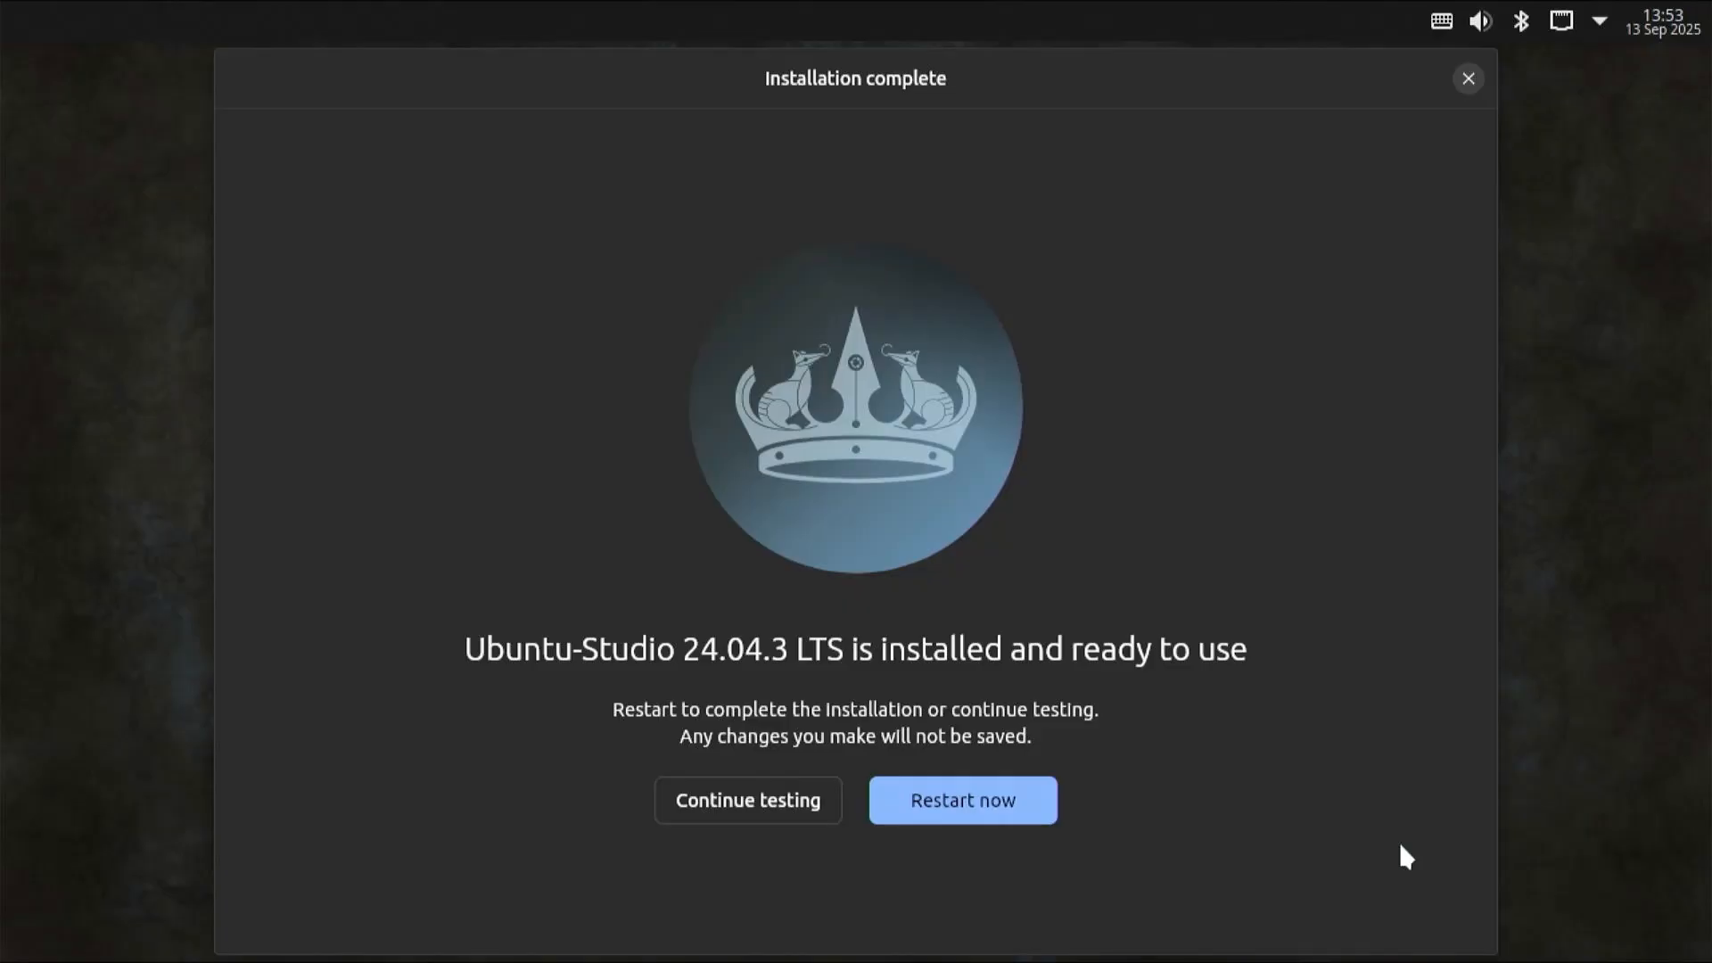
click(957, 828)
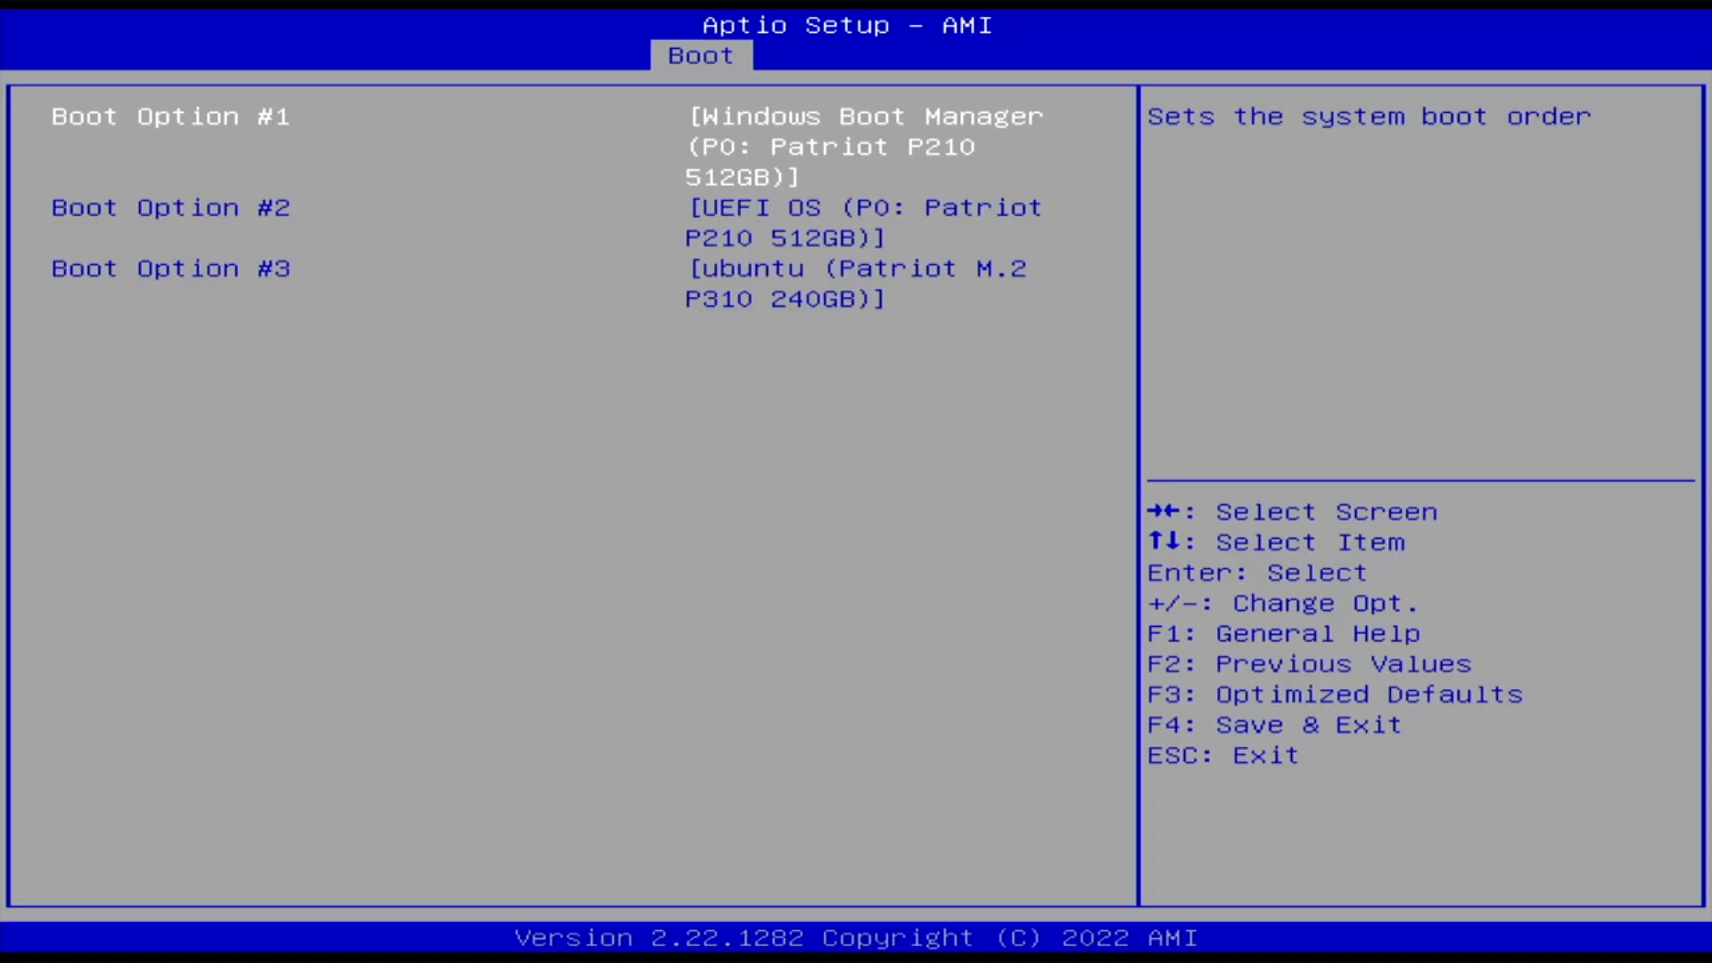
Move the ubuntu (Patriot M.2 P310 240GB) entry to the top of the firmware boot order.
key(Down)
key(Down)
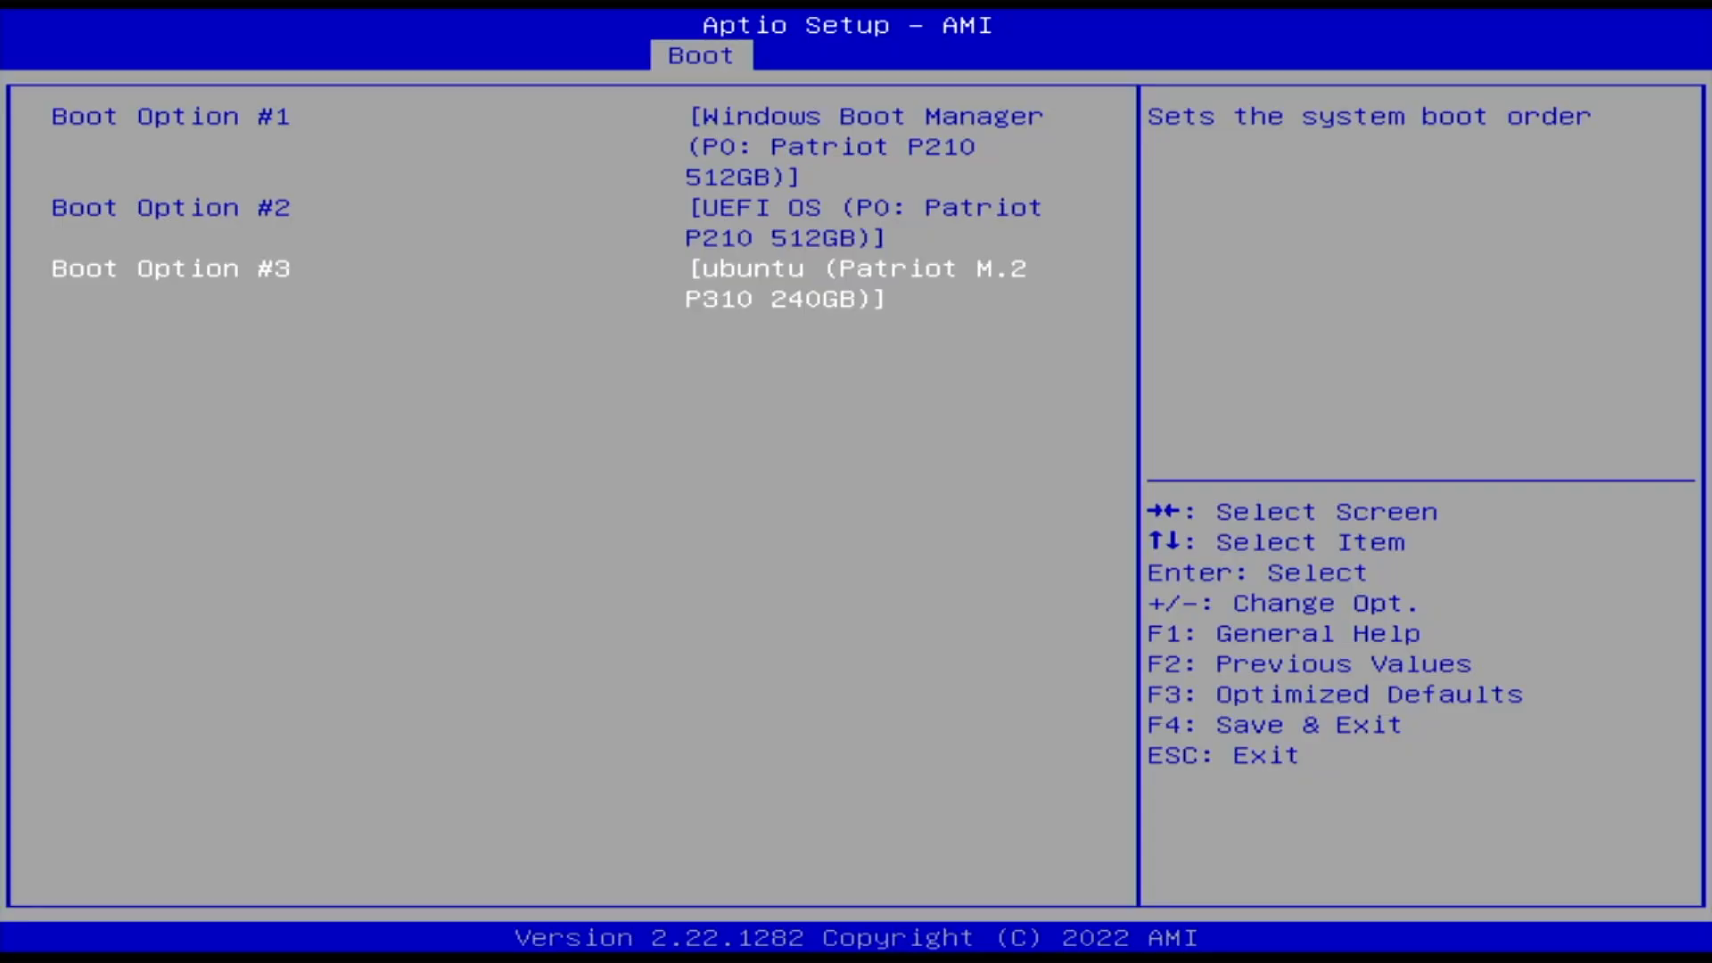
key(plus)
key(plus)
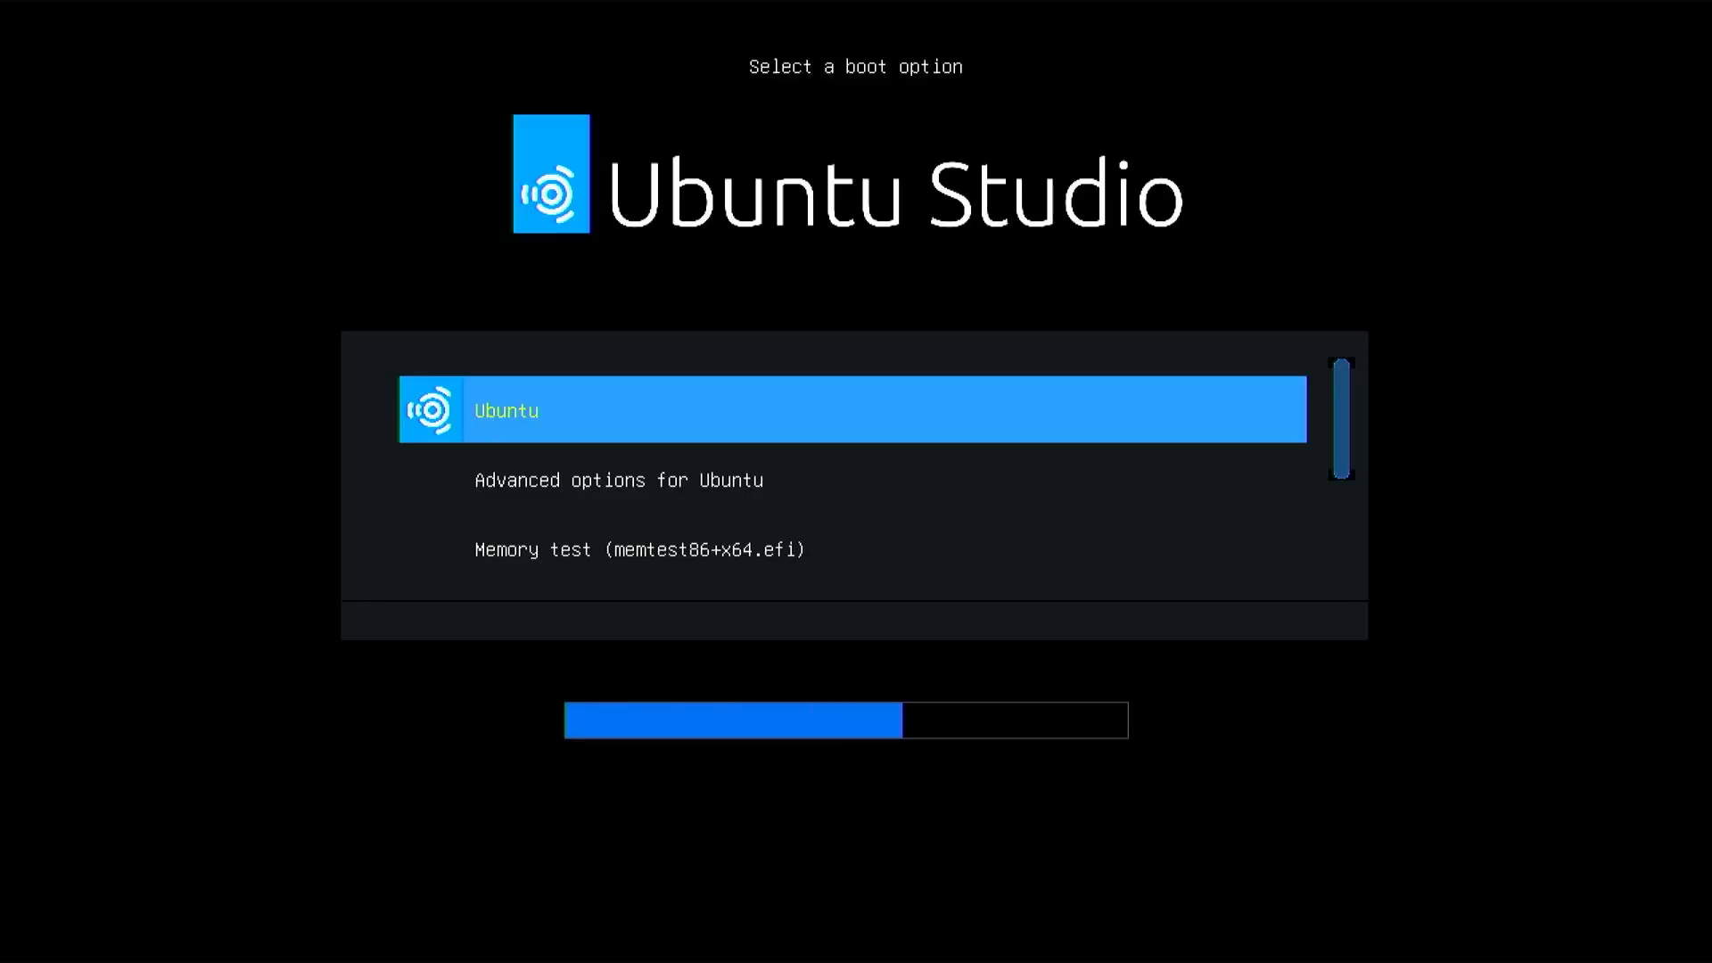
Look through the boot menu entries down to Windows Boot Manager and UEFI Firmware Settings, and boot Ubuntu.
key(Down)
key(Down)
key(Down)
key(Down)
key(Down)
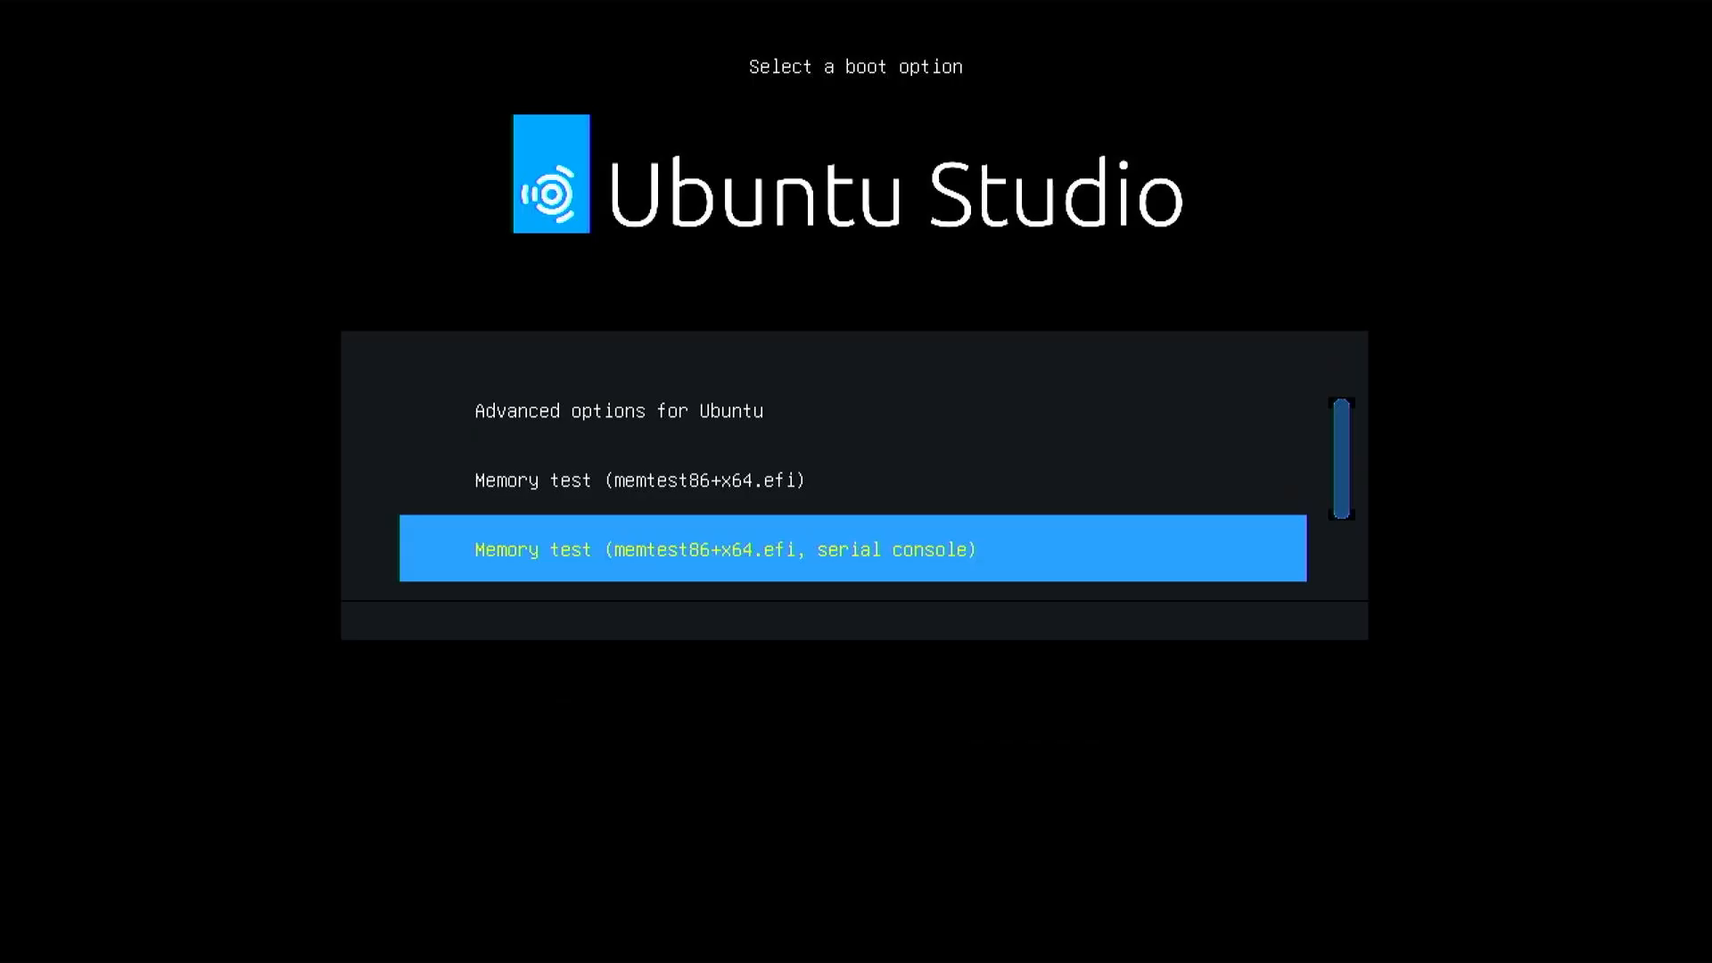
key(Up)
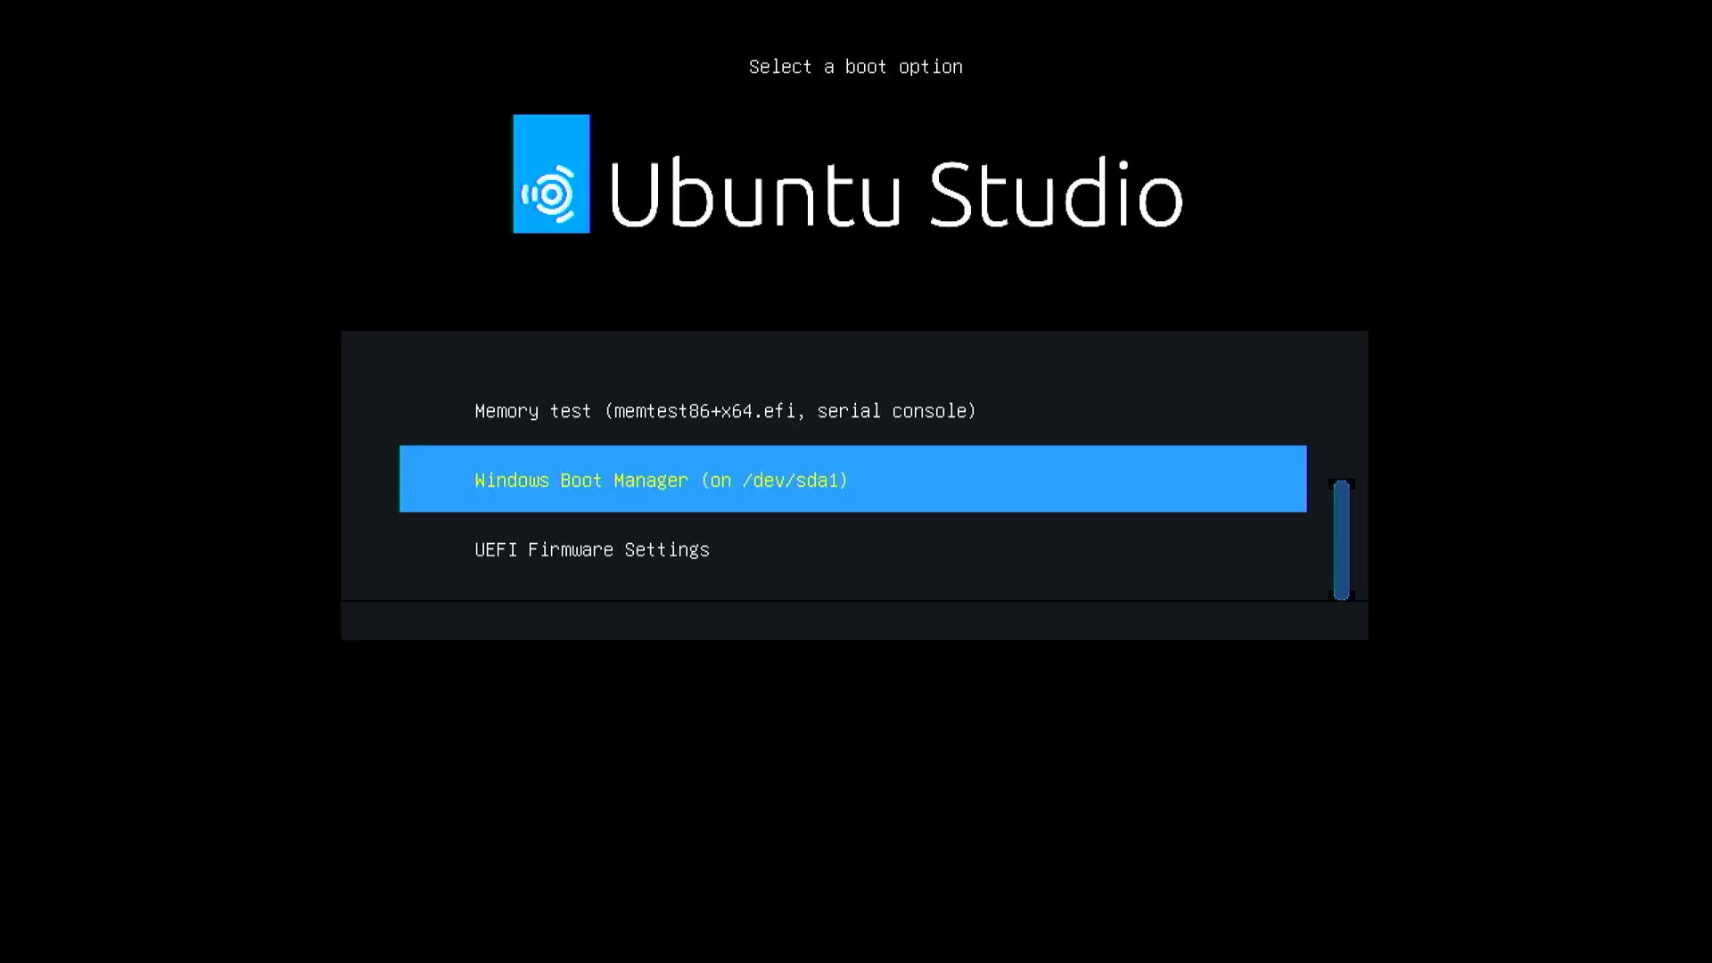
key(Up)
key(Up)
key(Up)
key(Up)
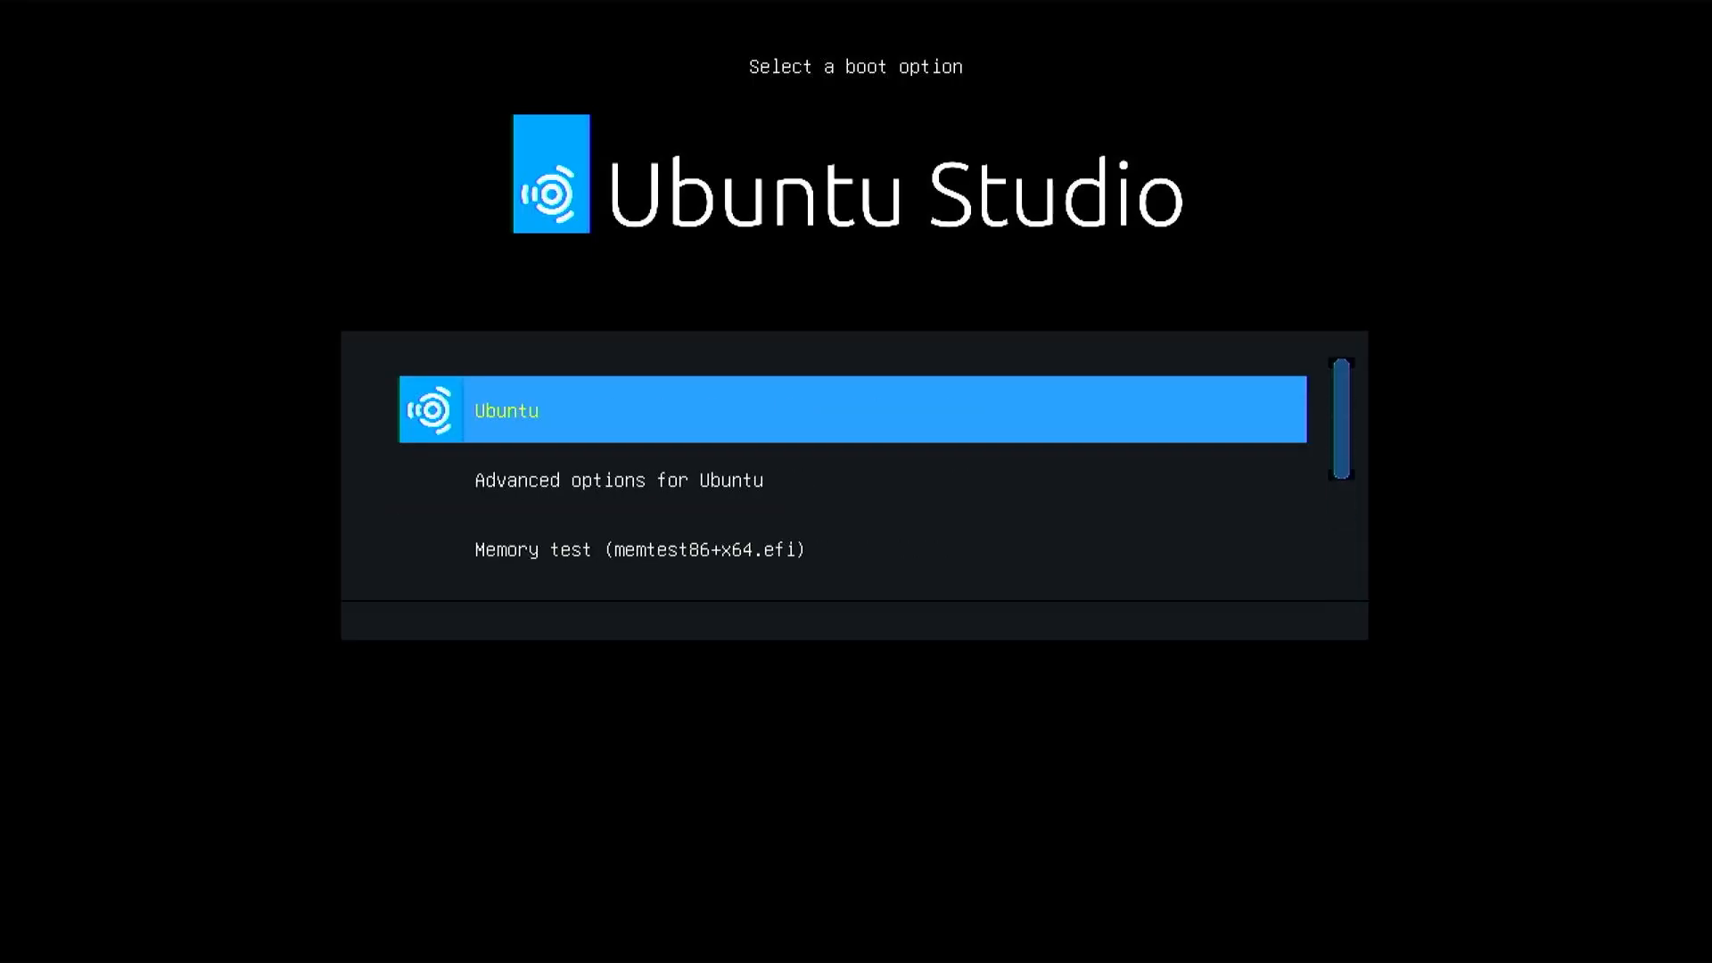
key(Return)
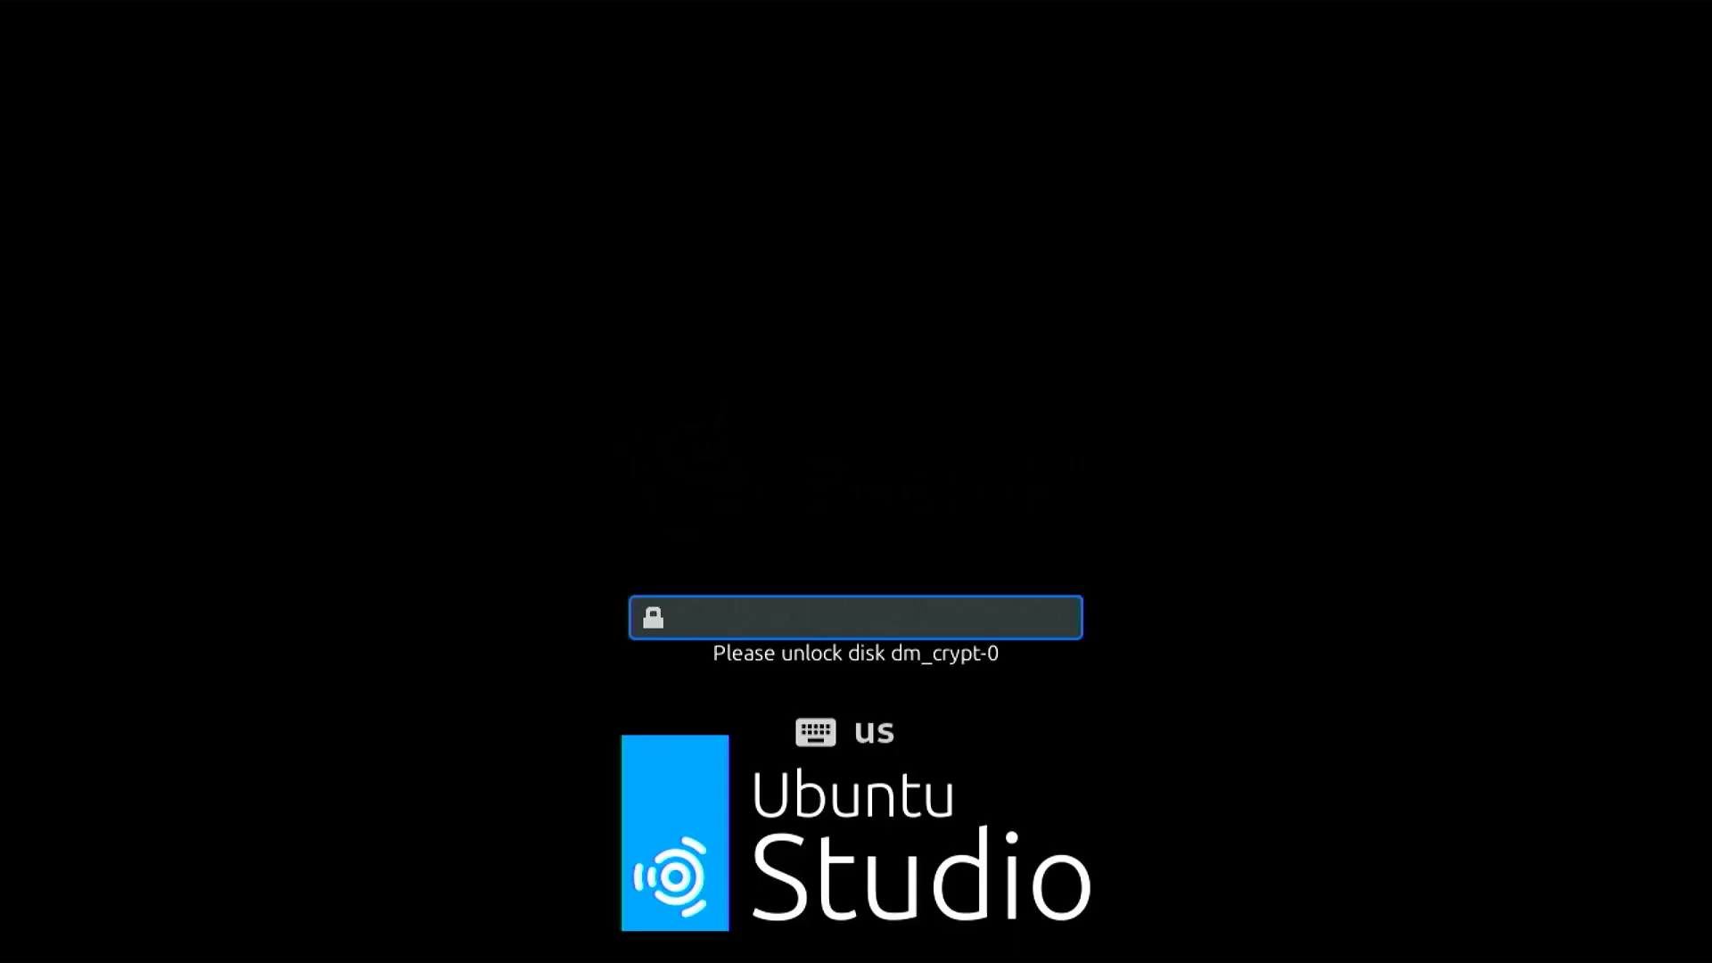
Unlock disk dm_crypt-0 with the encryption passphrase and log in to the Plasma (X11) session with the account password.
text(****)
key(Return)
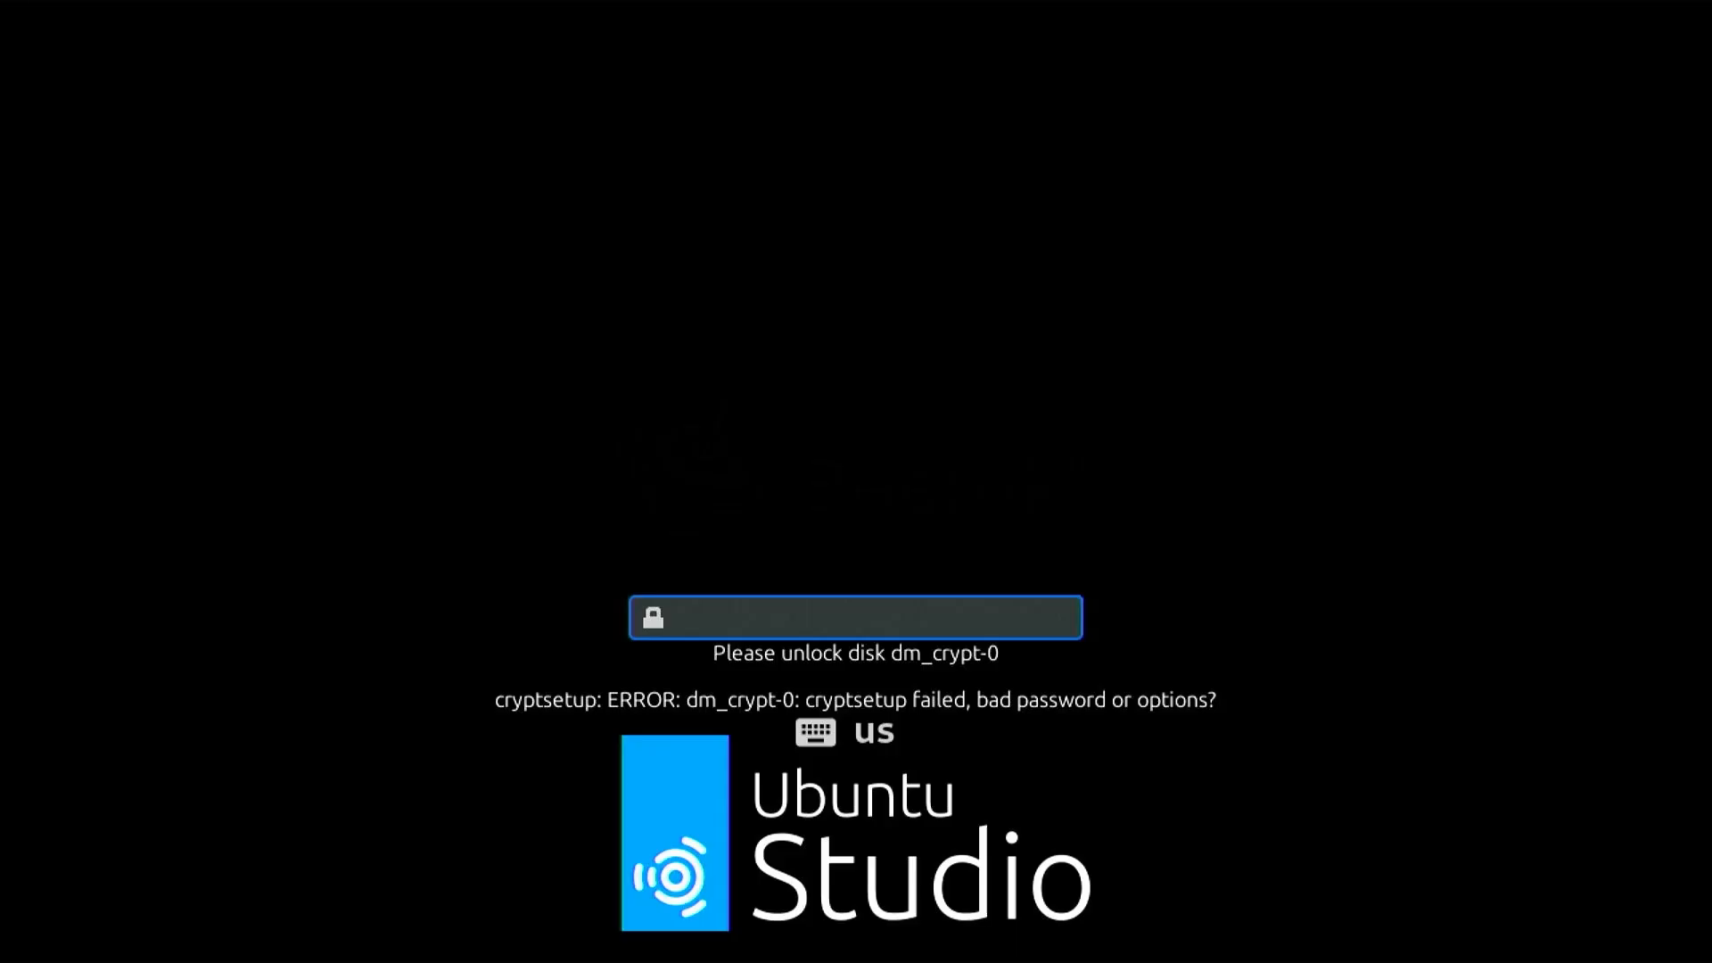
text(********)
key(Return)
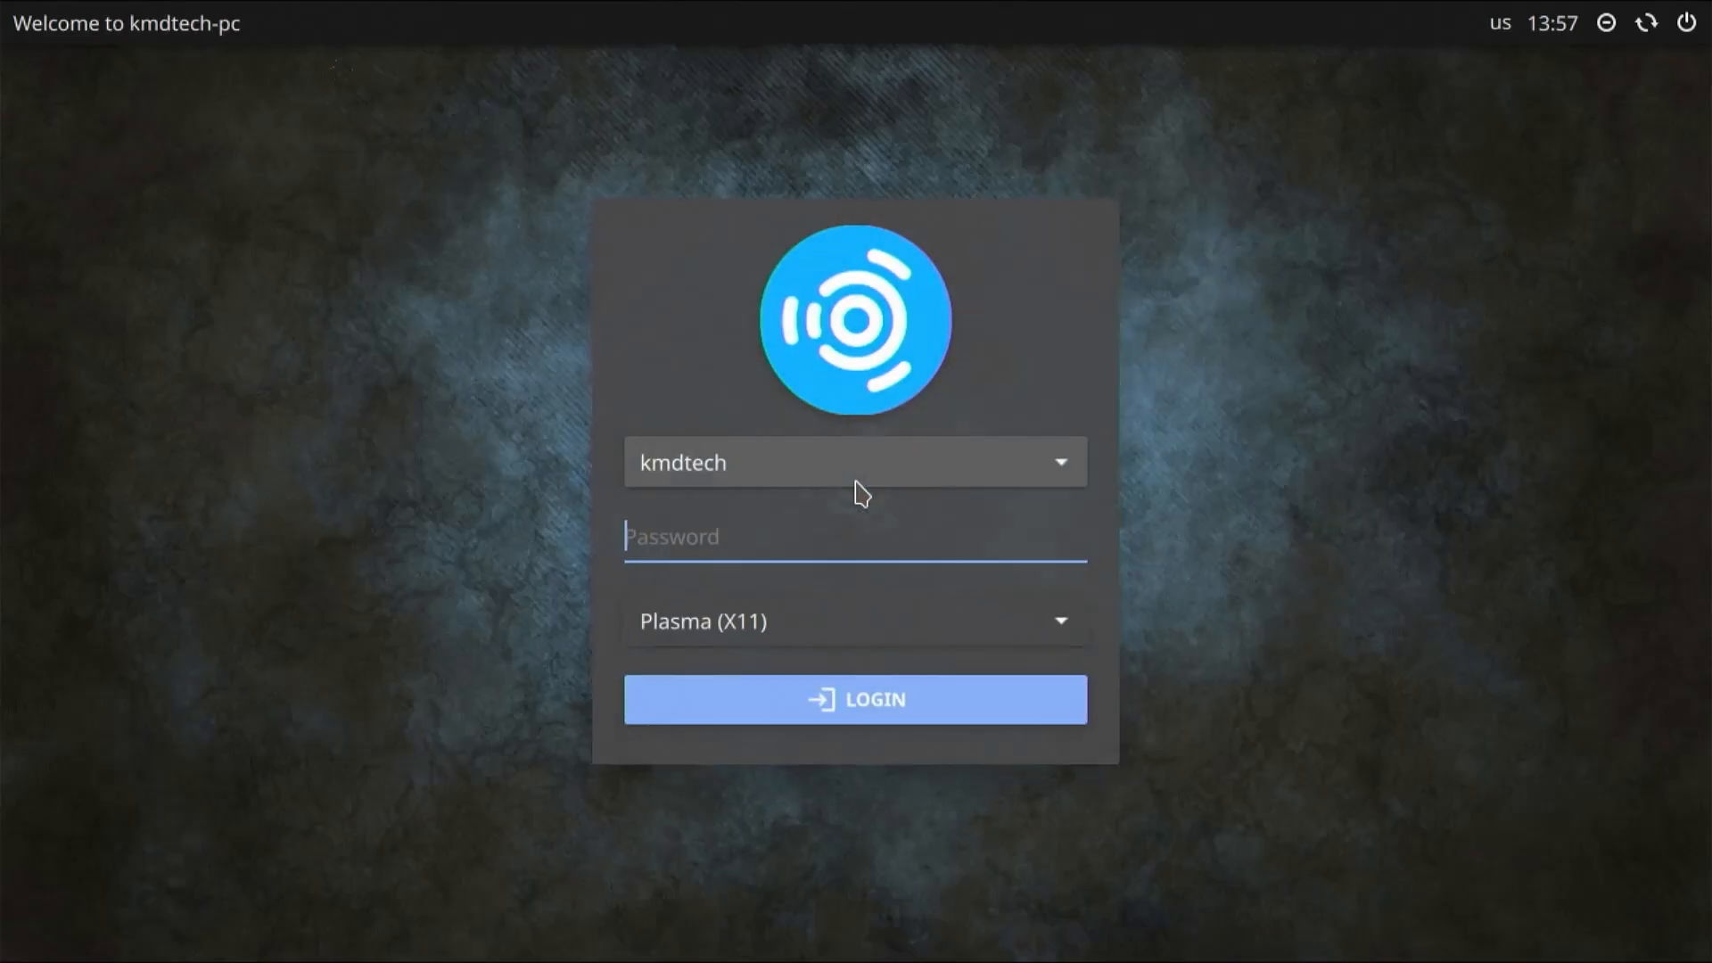
text(********)
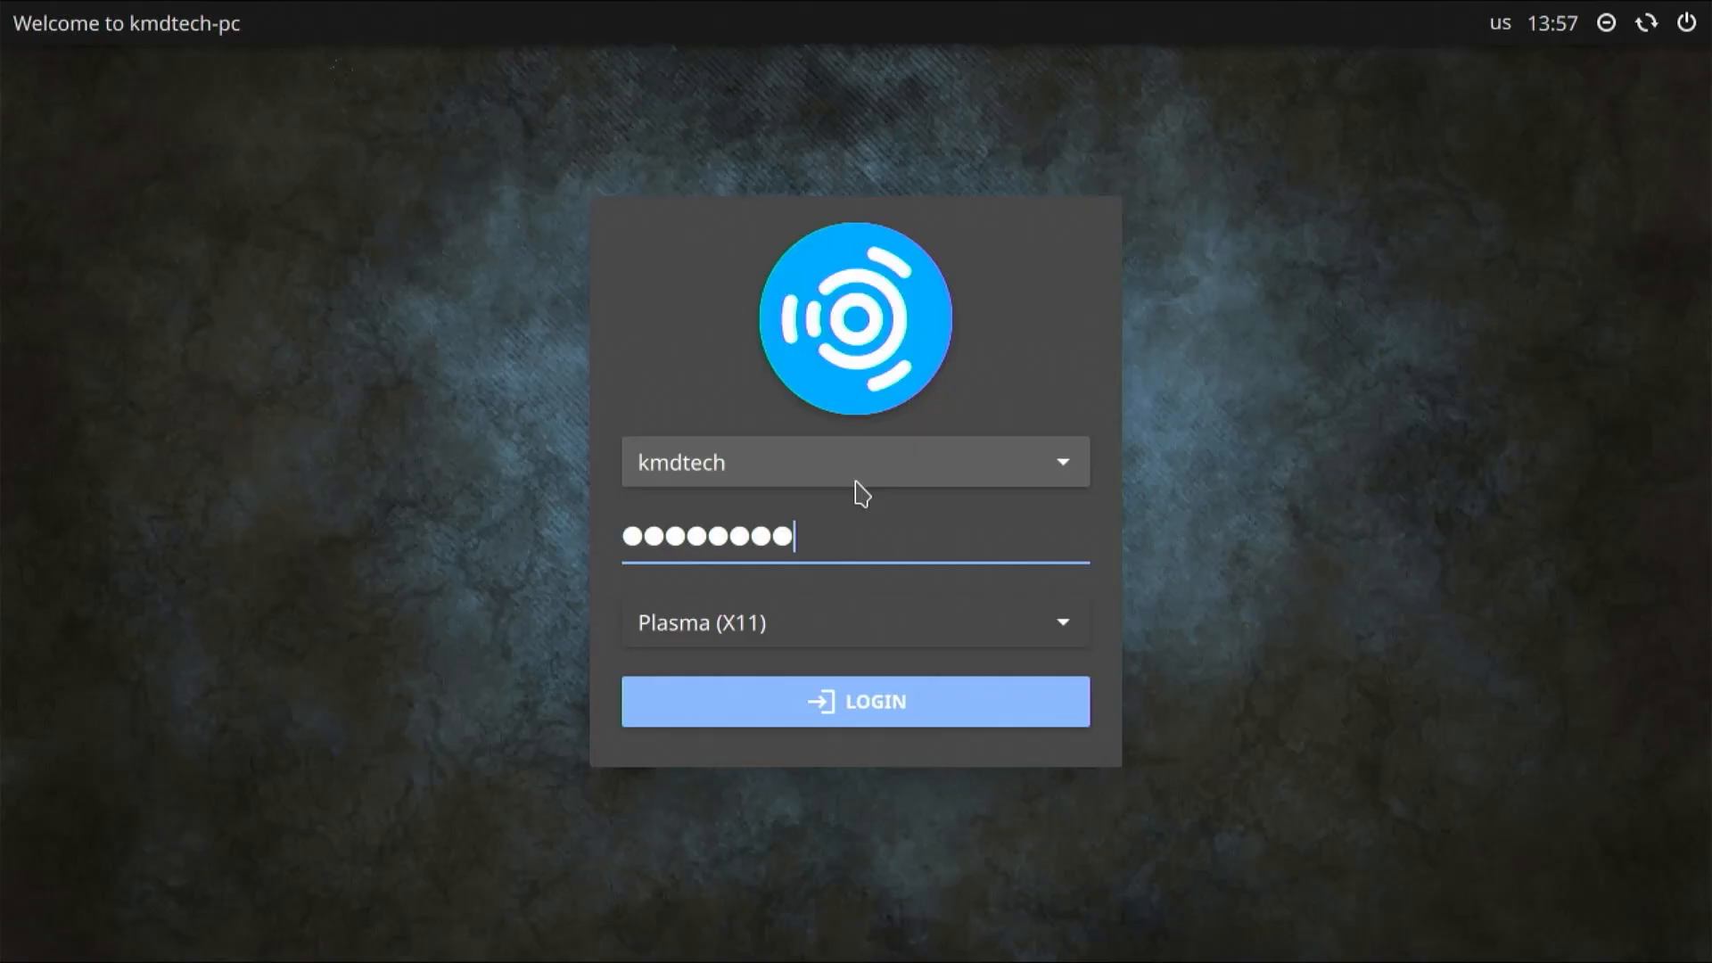
key(Return)
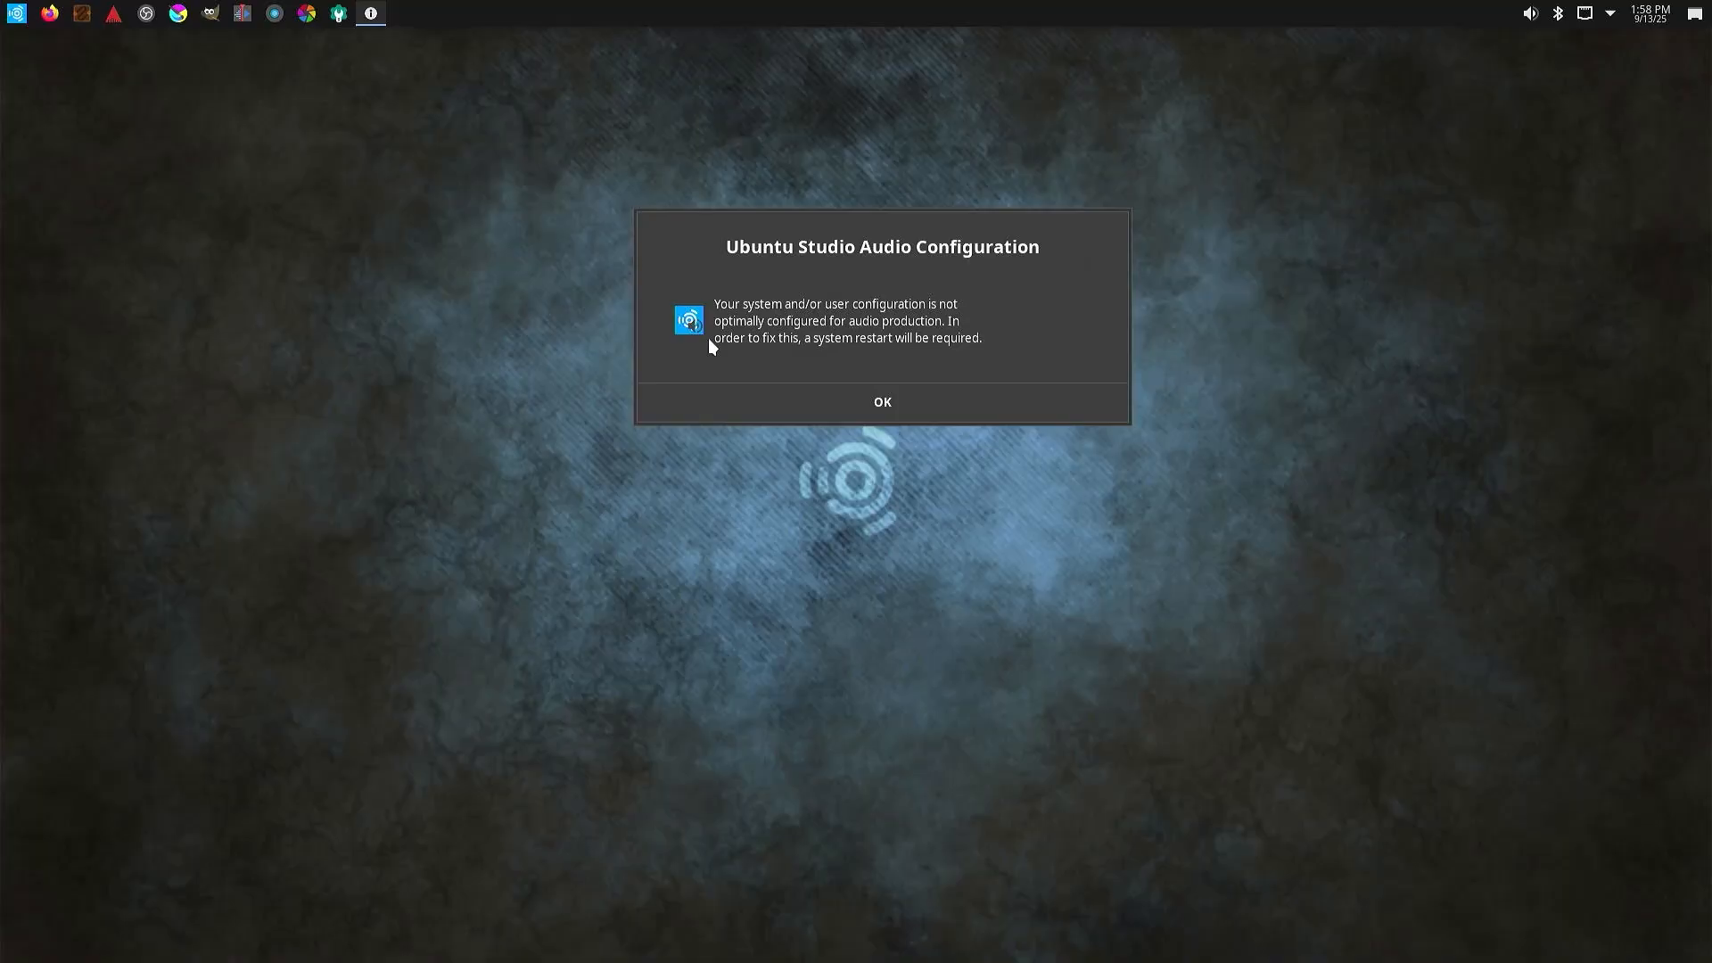
Accept the Ubuntu Studio Audio Configuration fix with its system restart and boot Ubuntu again.
click(881, 405)
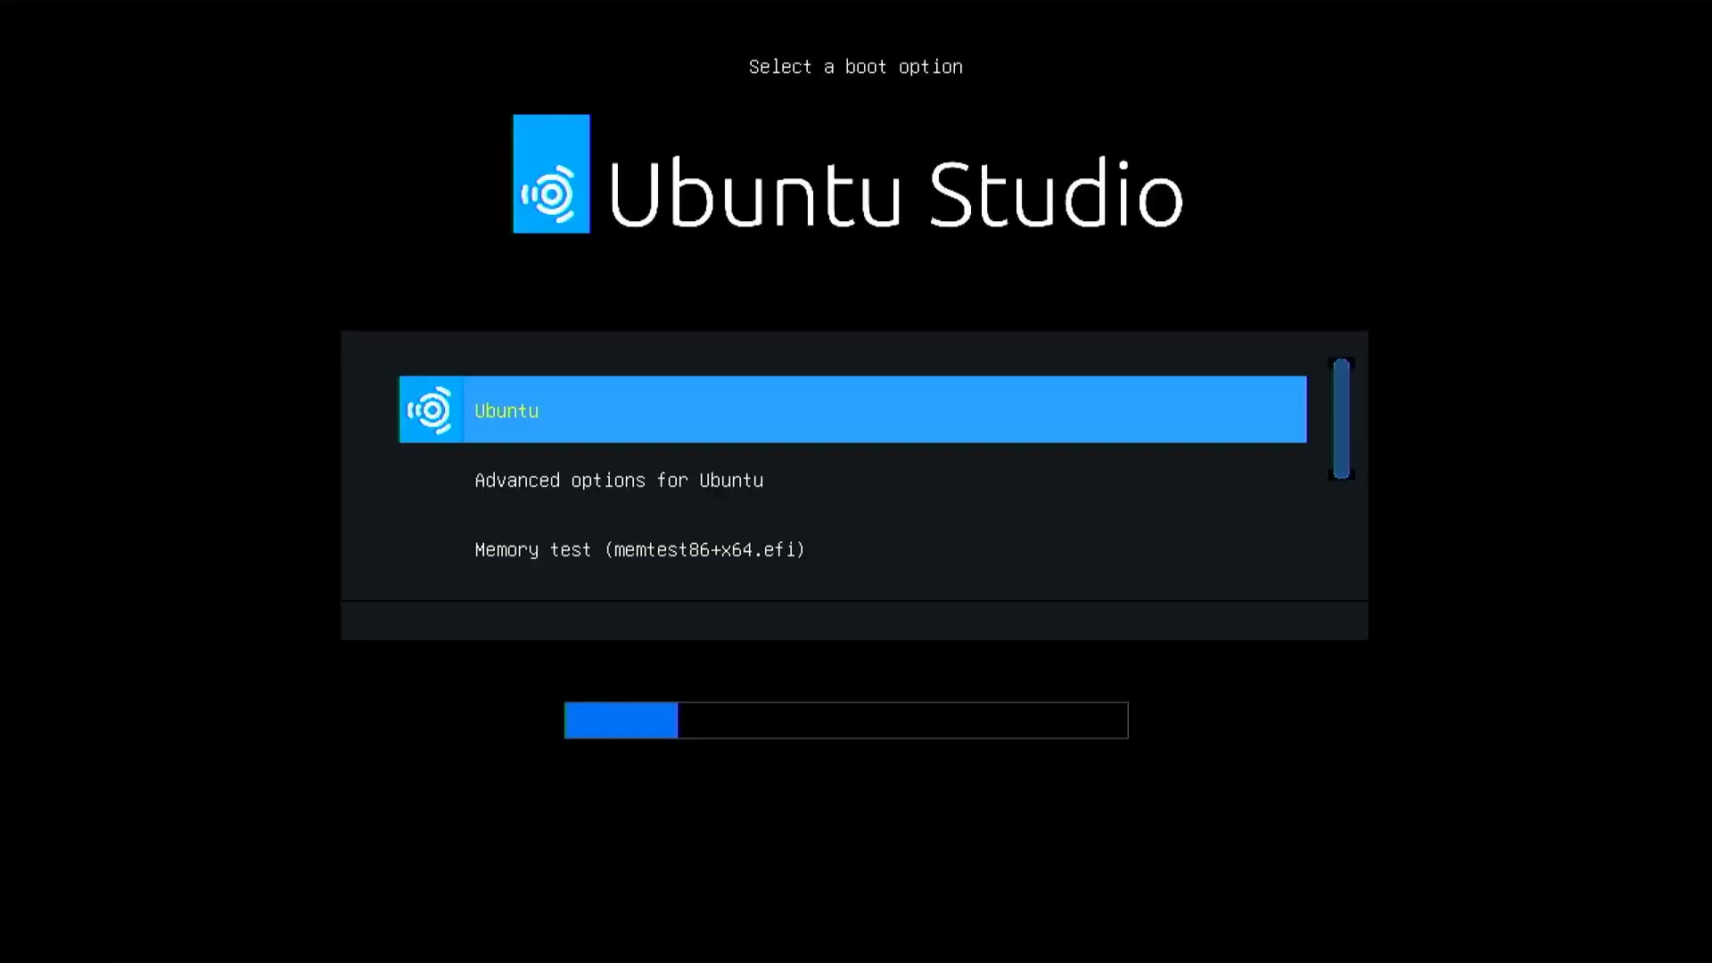
key(Return)
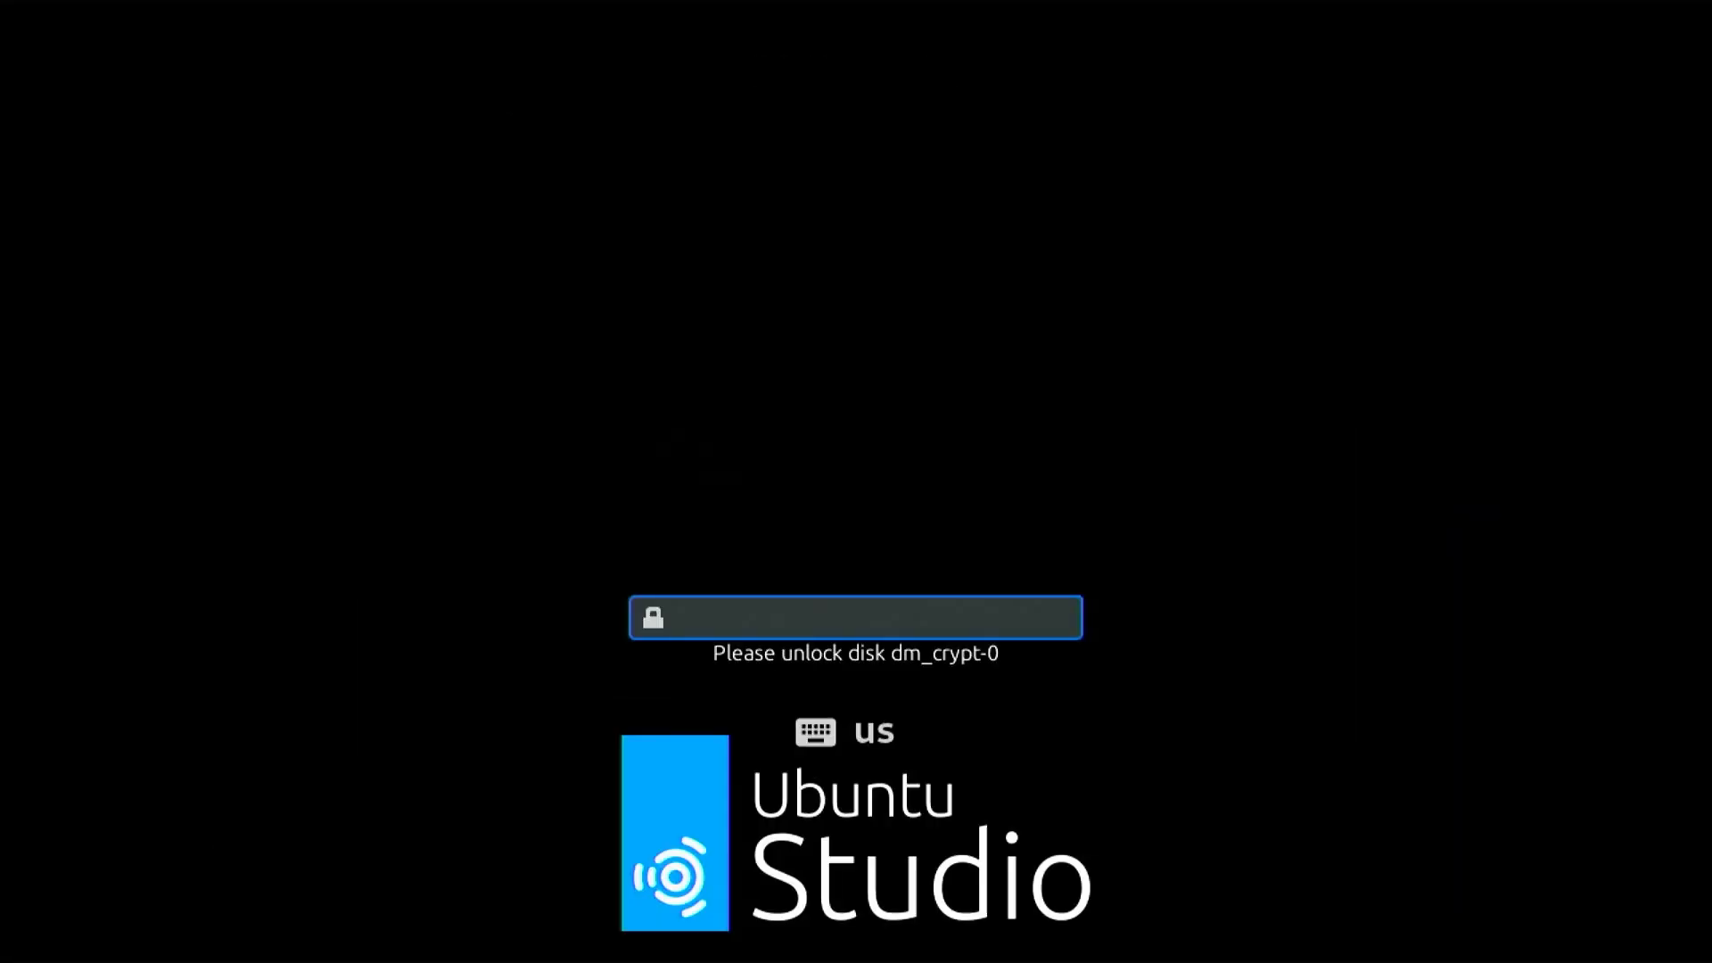
After the restart, enter the disk passphrase for dm_crypt-0 and log in to the desktop with the account password.
text(********)
key(Return)
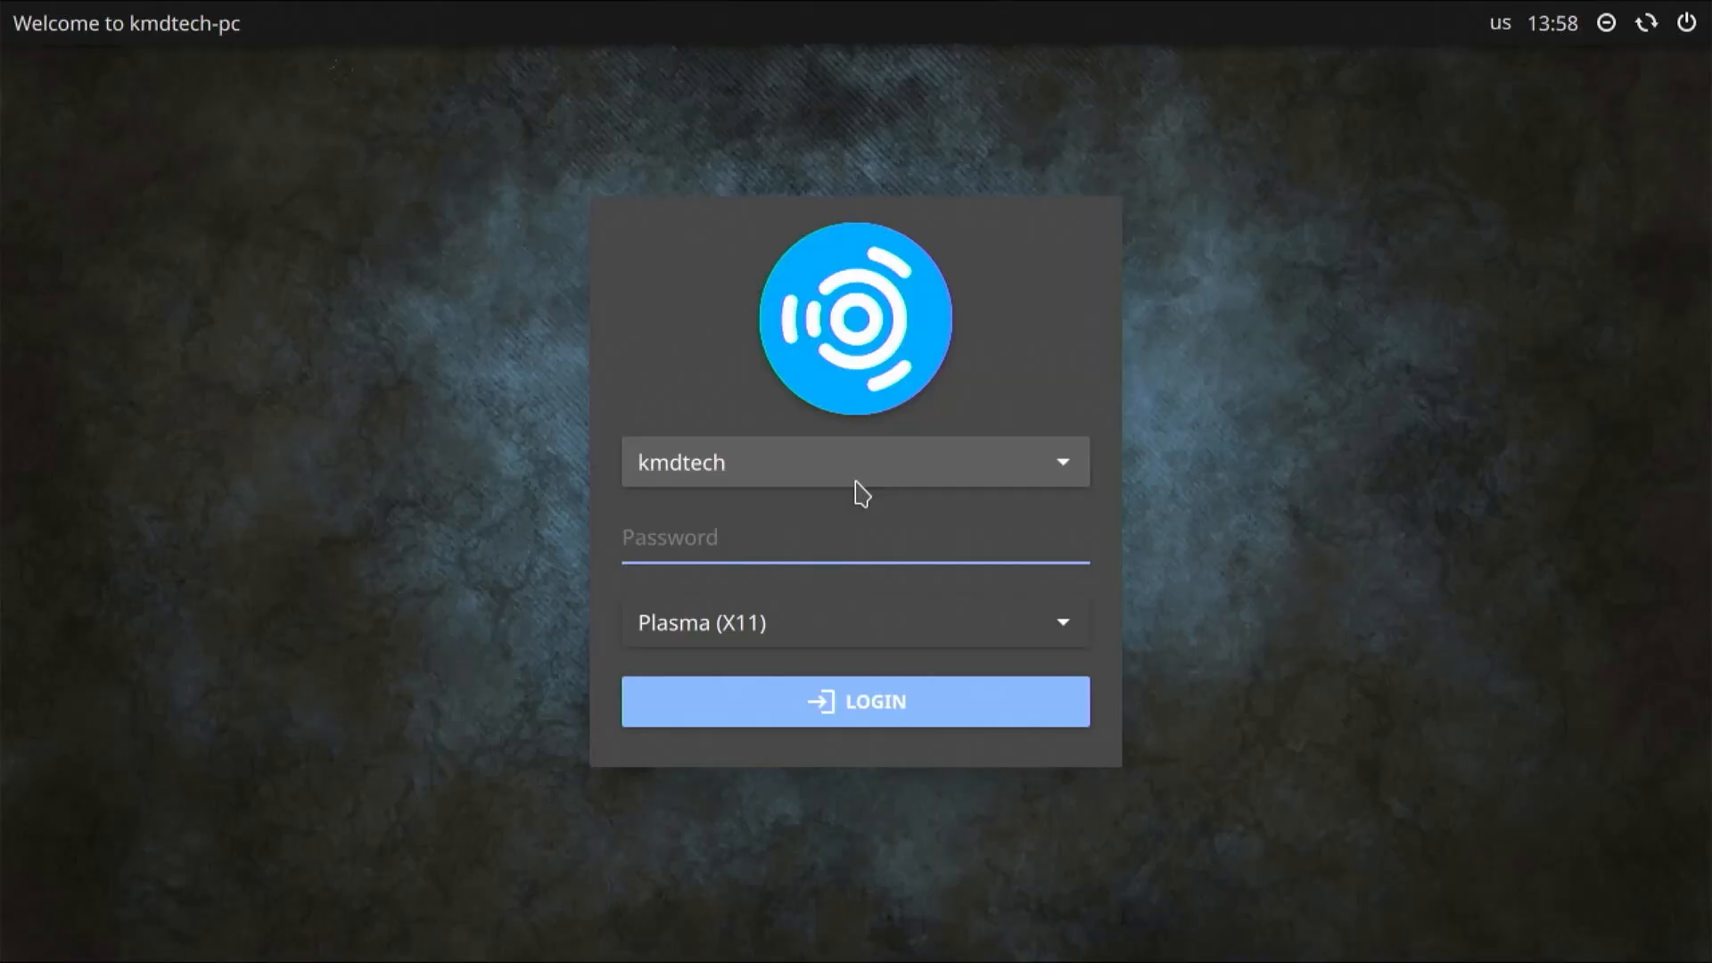
text(********)
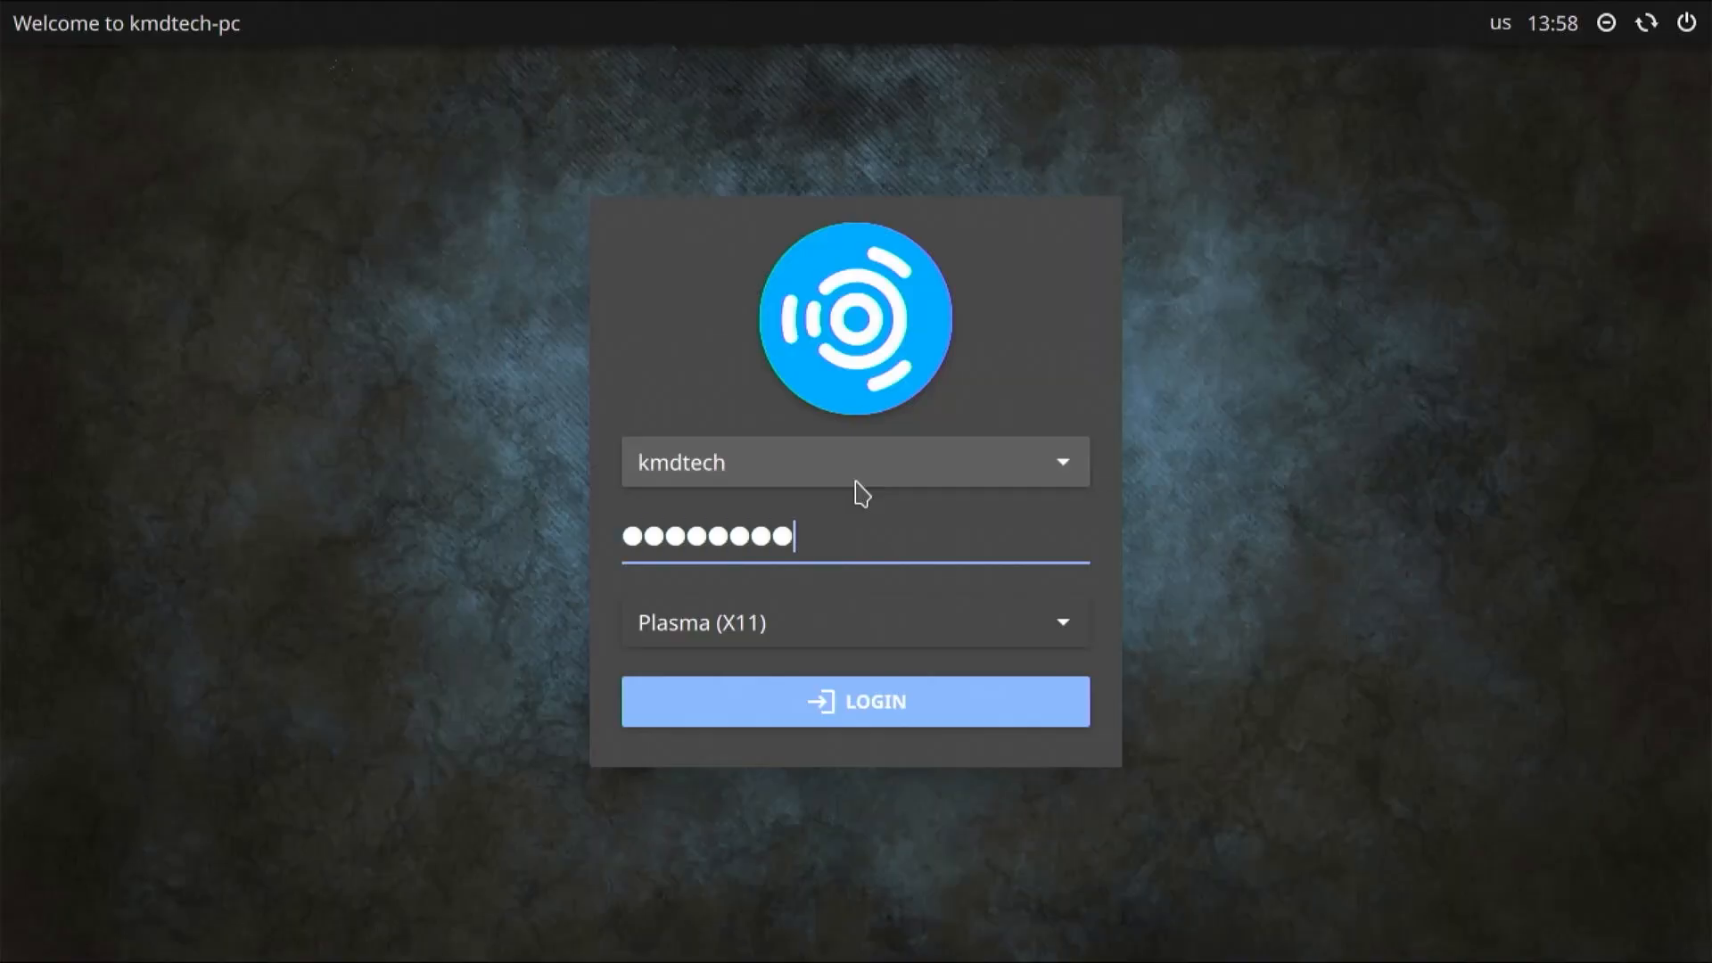
key(Return)
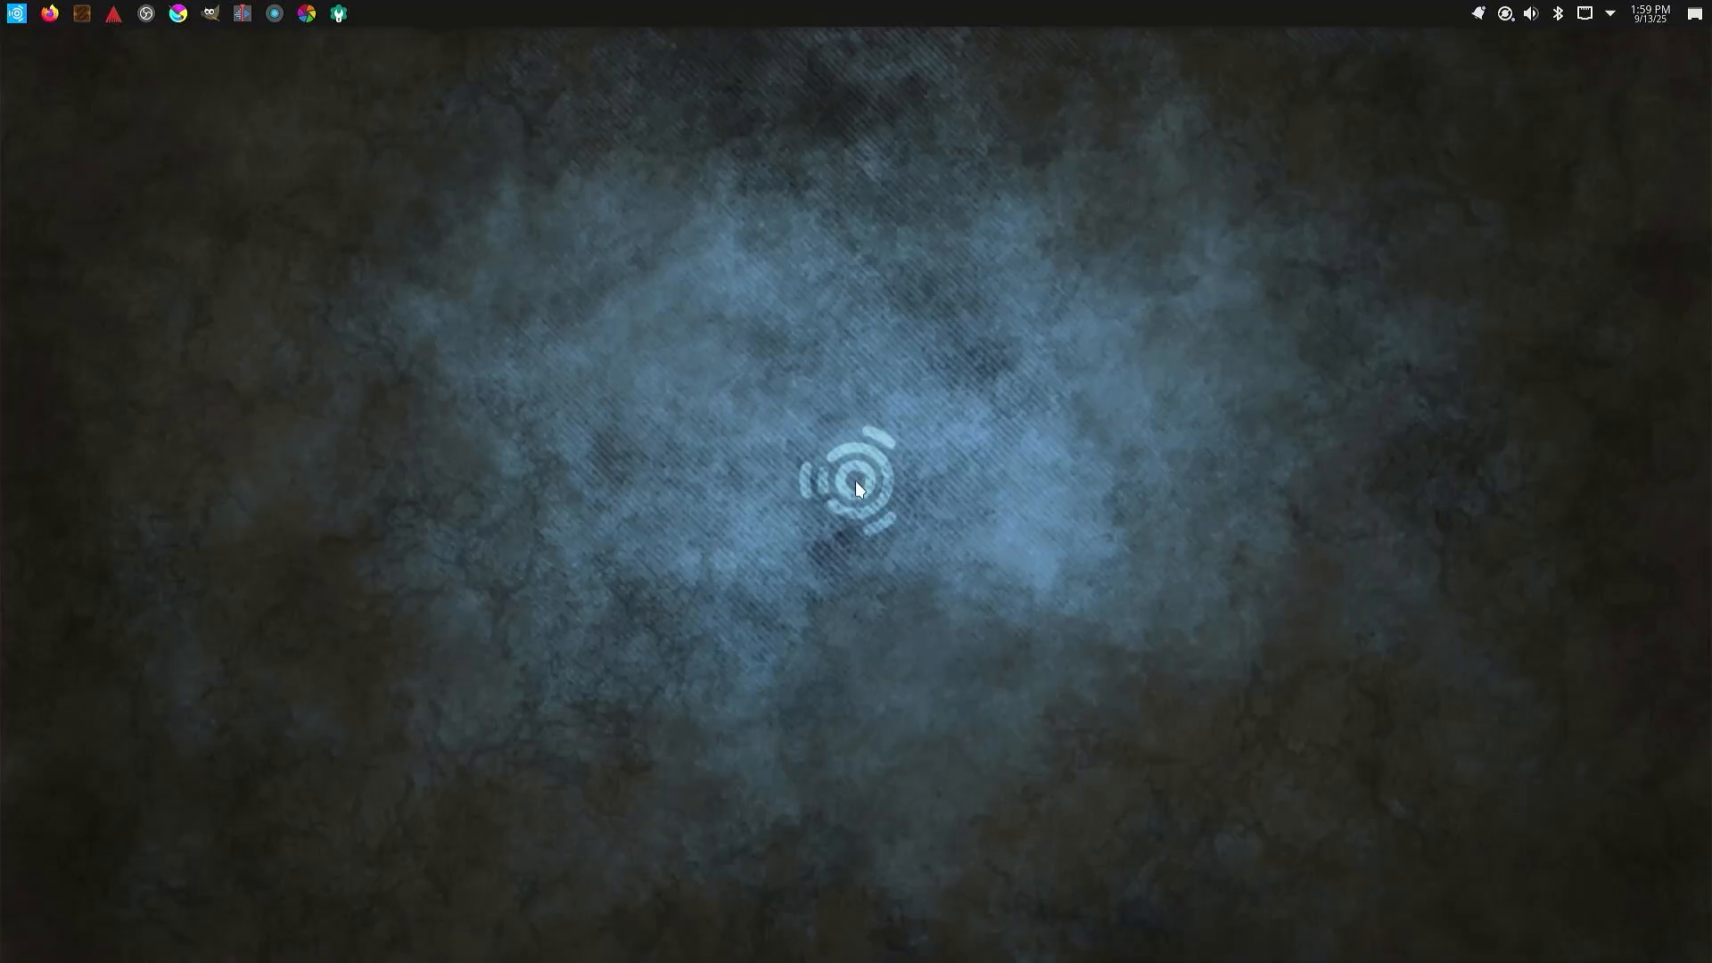
Restart Ubuntu Studio and boot into Windows through the Windows Boot Manager entry.
click(16, 13)
click(132, 408)
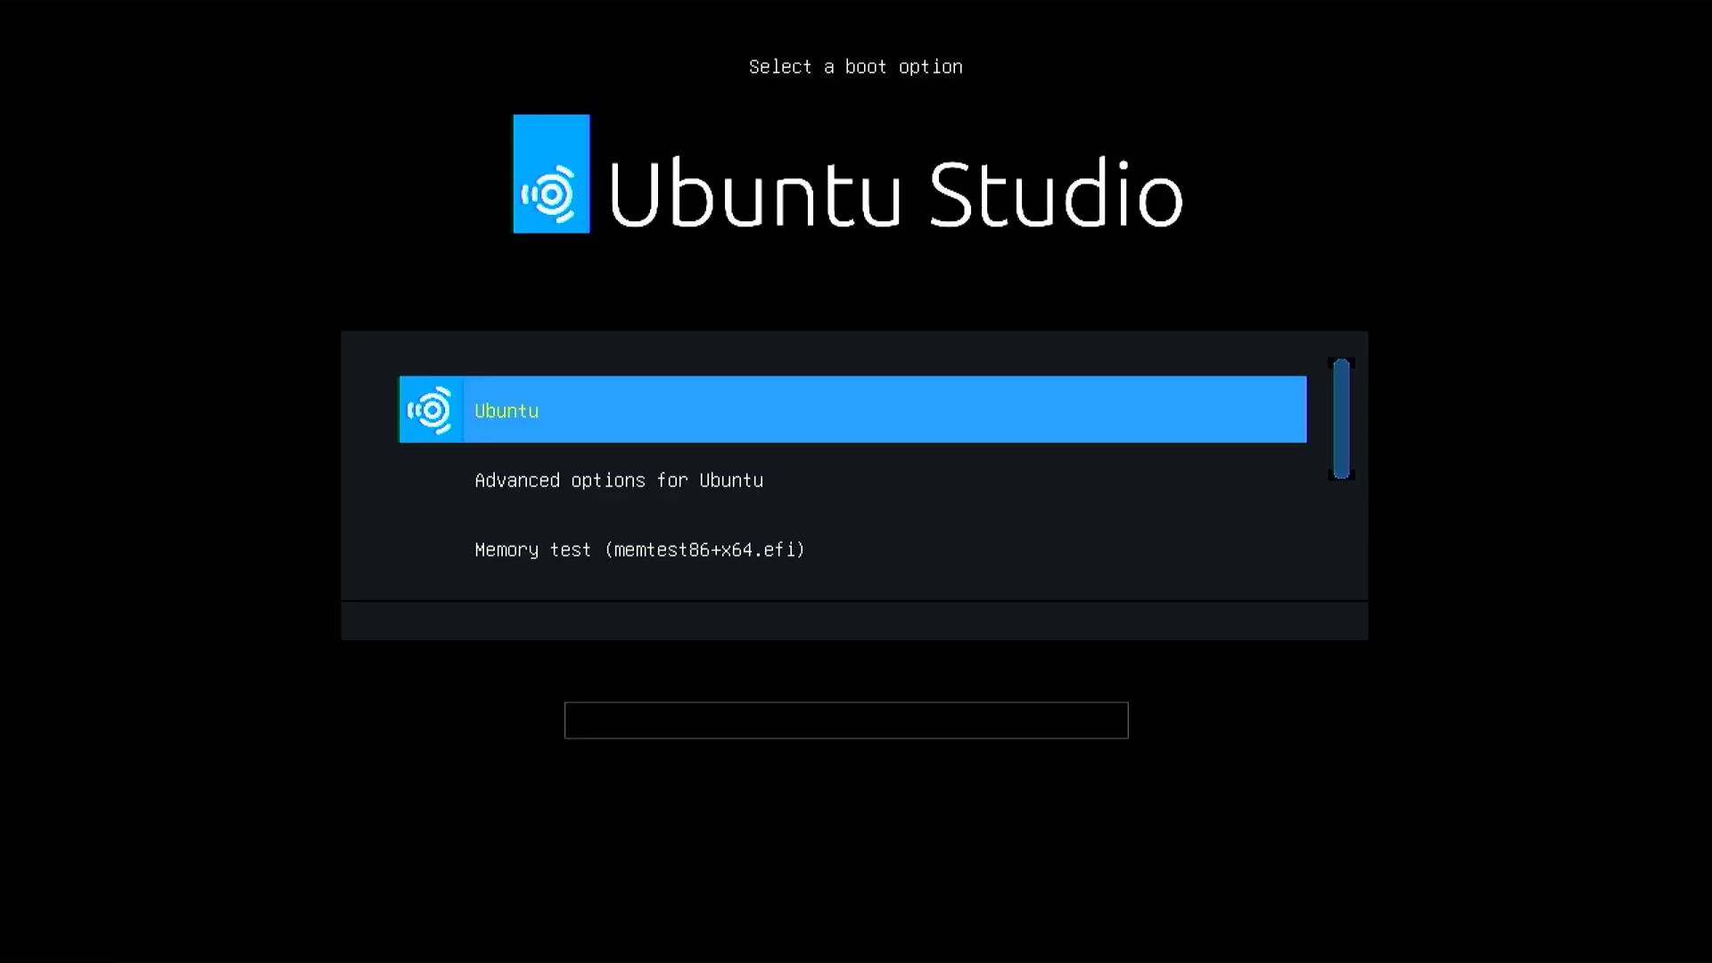
key(Down)
key(Down)
key(Down)
key(Return)
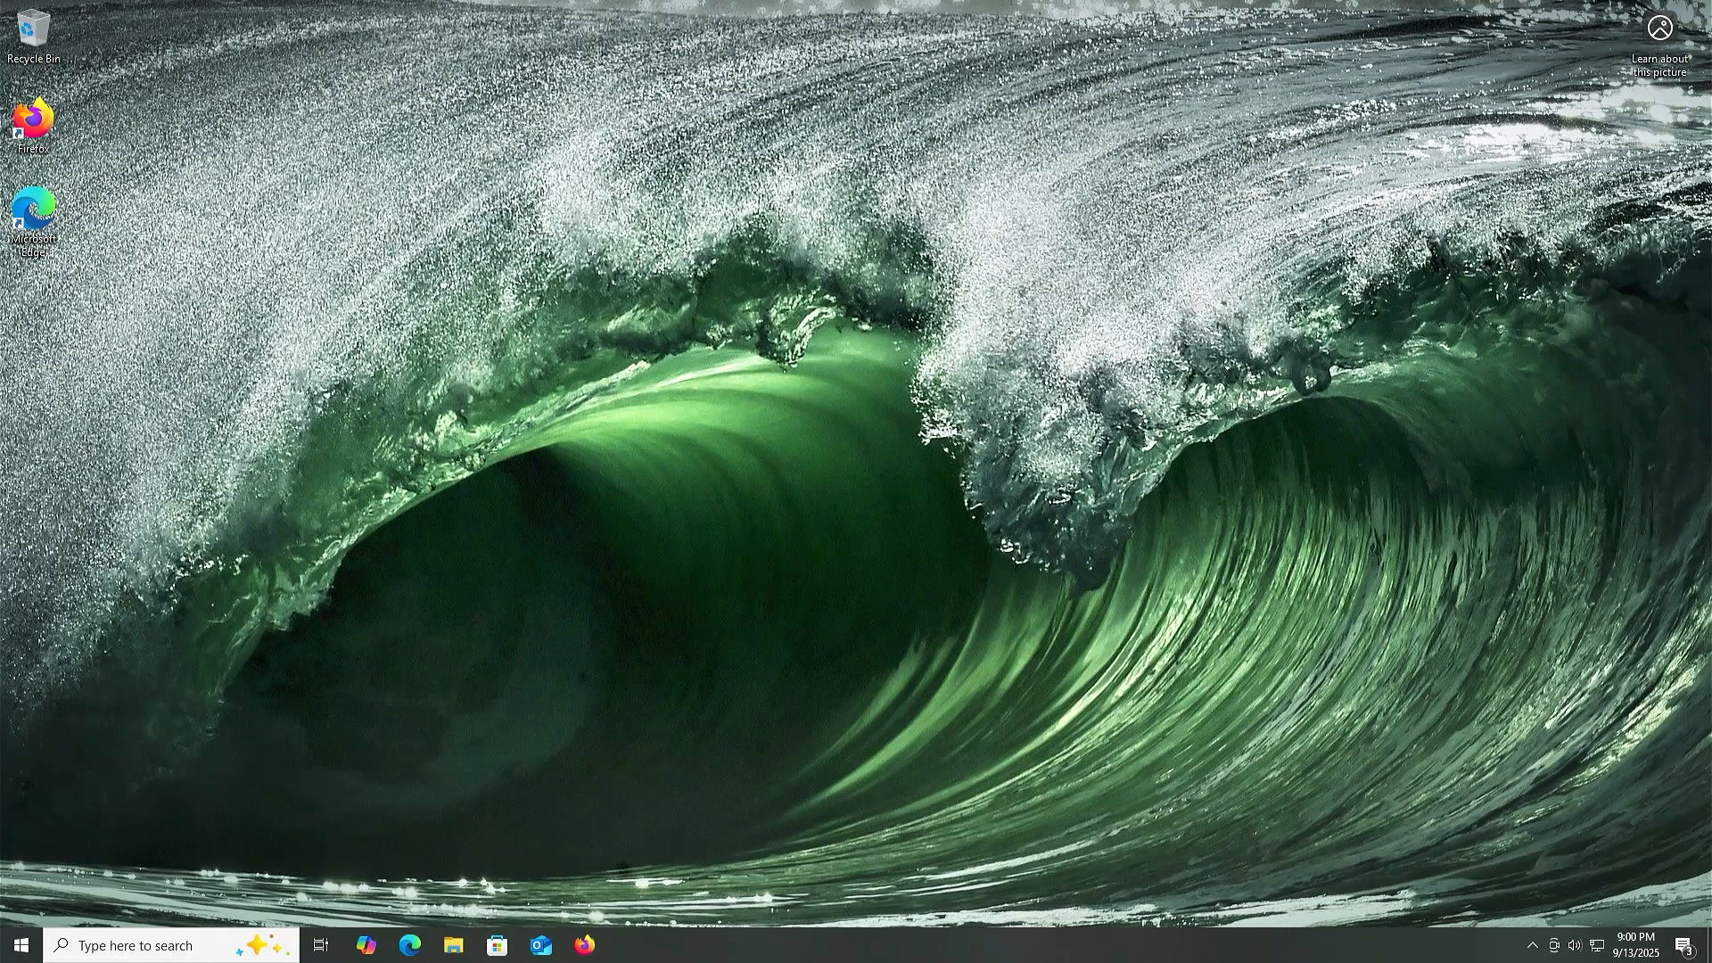
Open Disk Management and inspect the Ubuntu partitions on Disk 1 and the 8.79 GB EFI System Partition on Disk 0.
key(super)
text(disk)
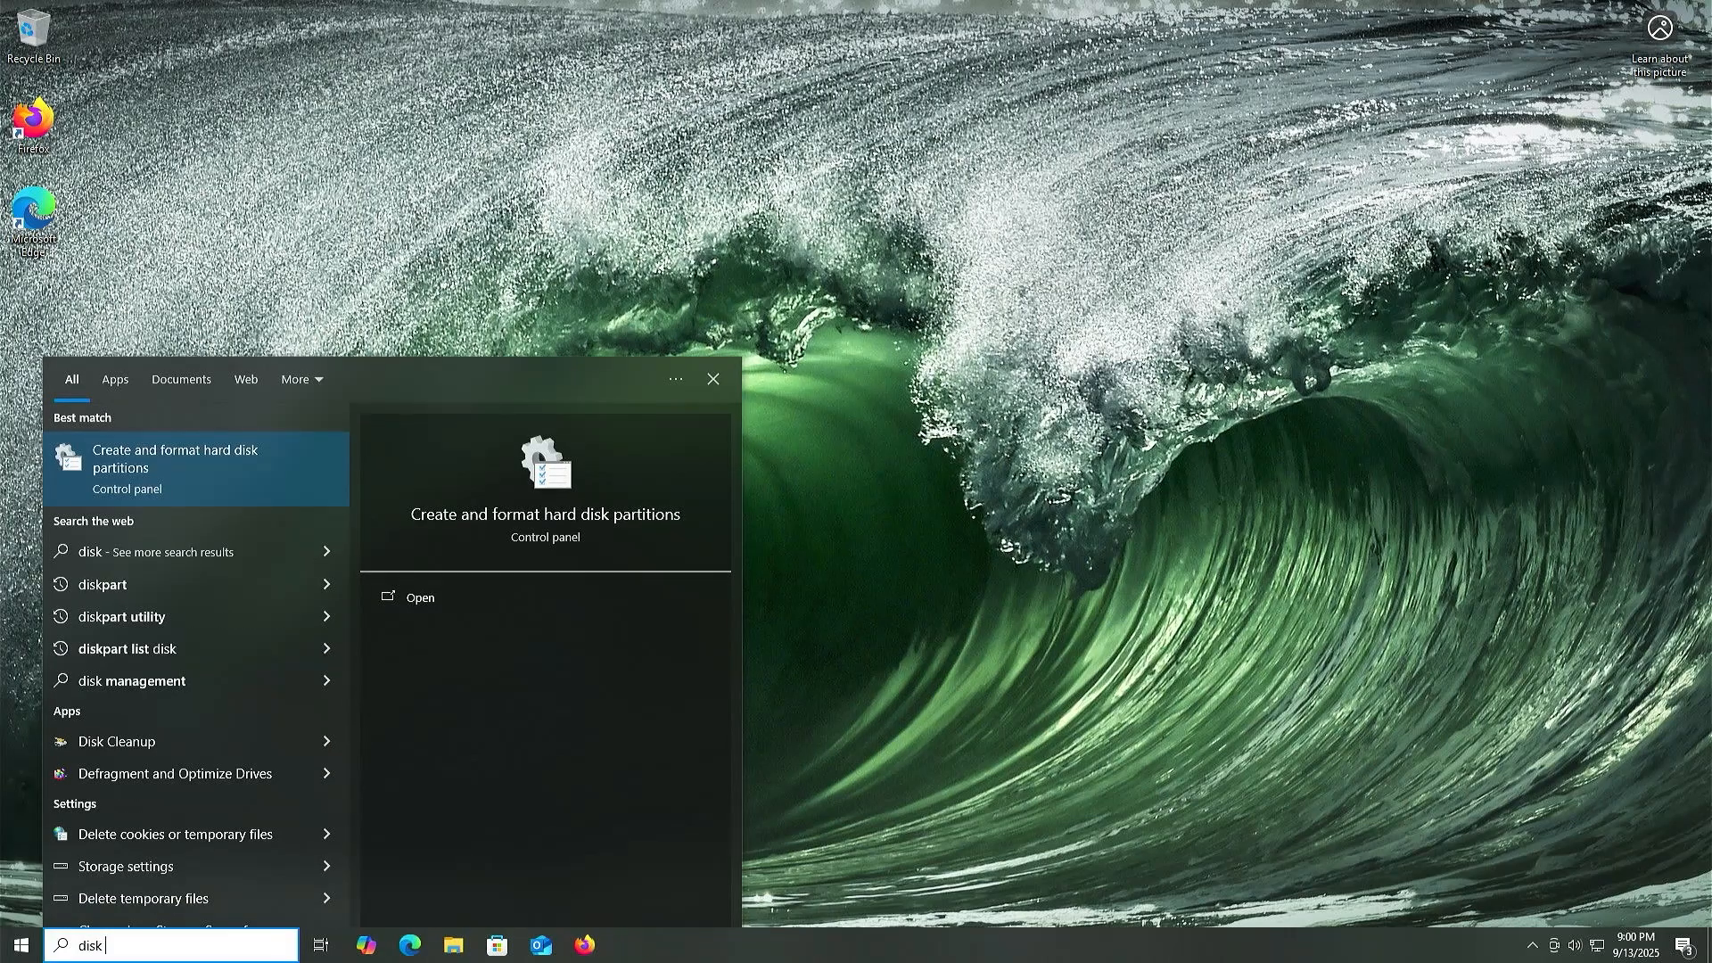
text( management)
key(Return)
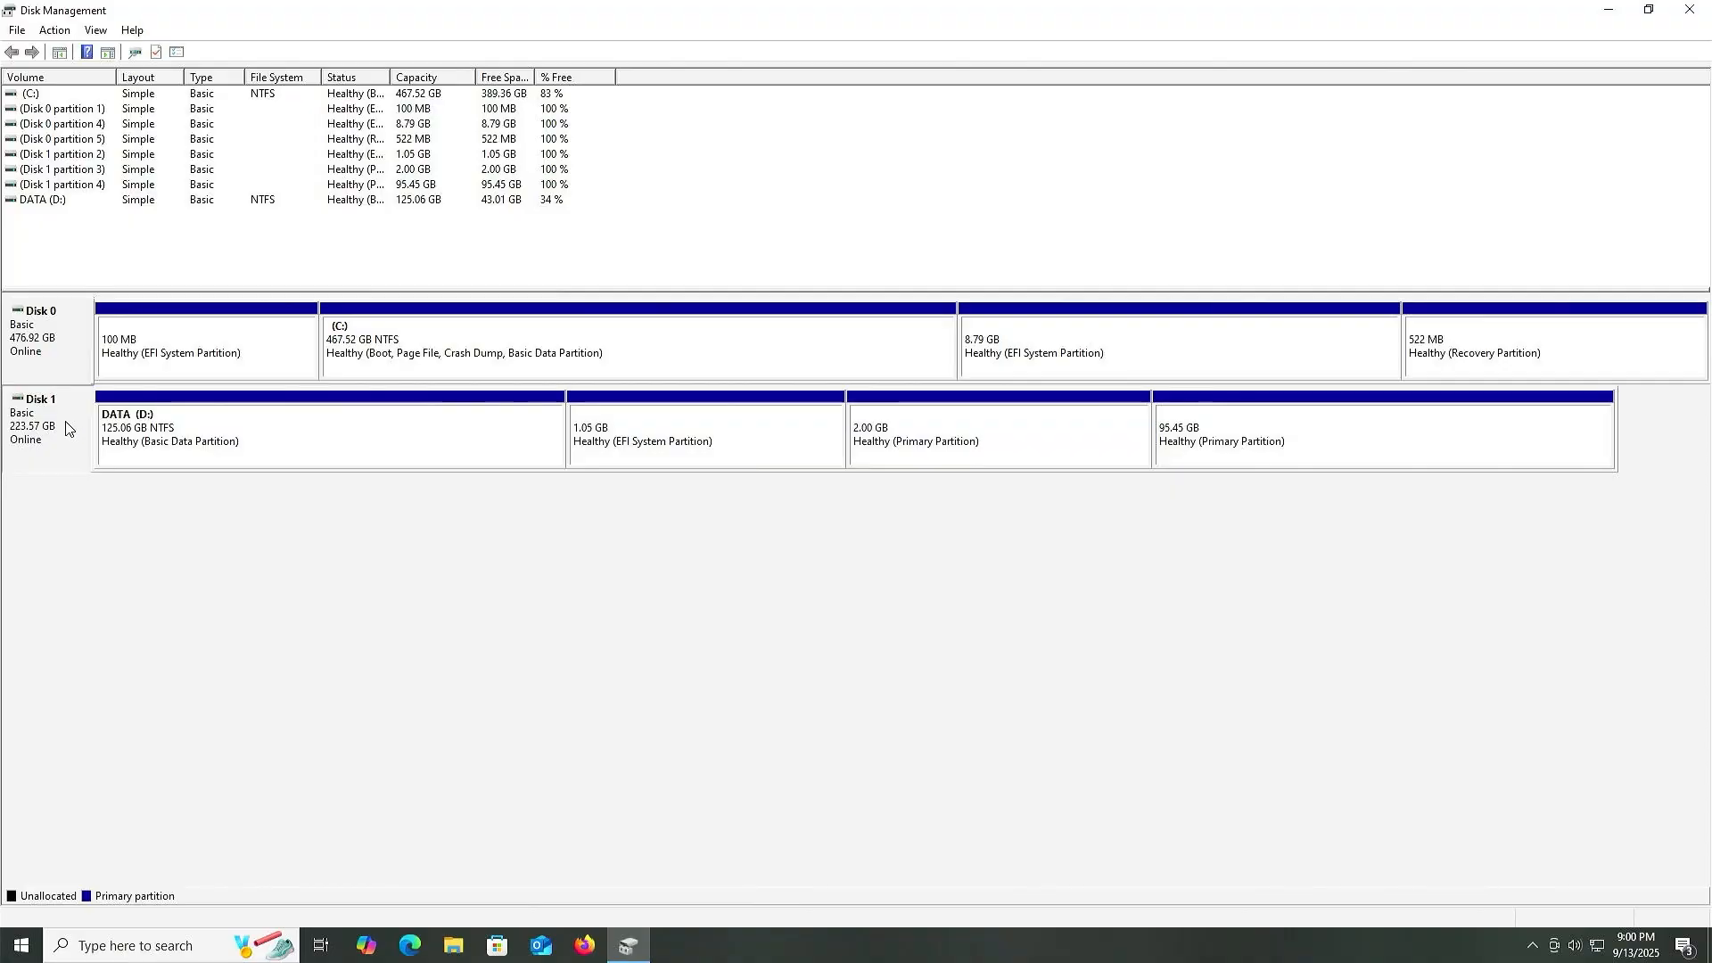
click(696, 430)
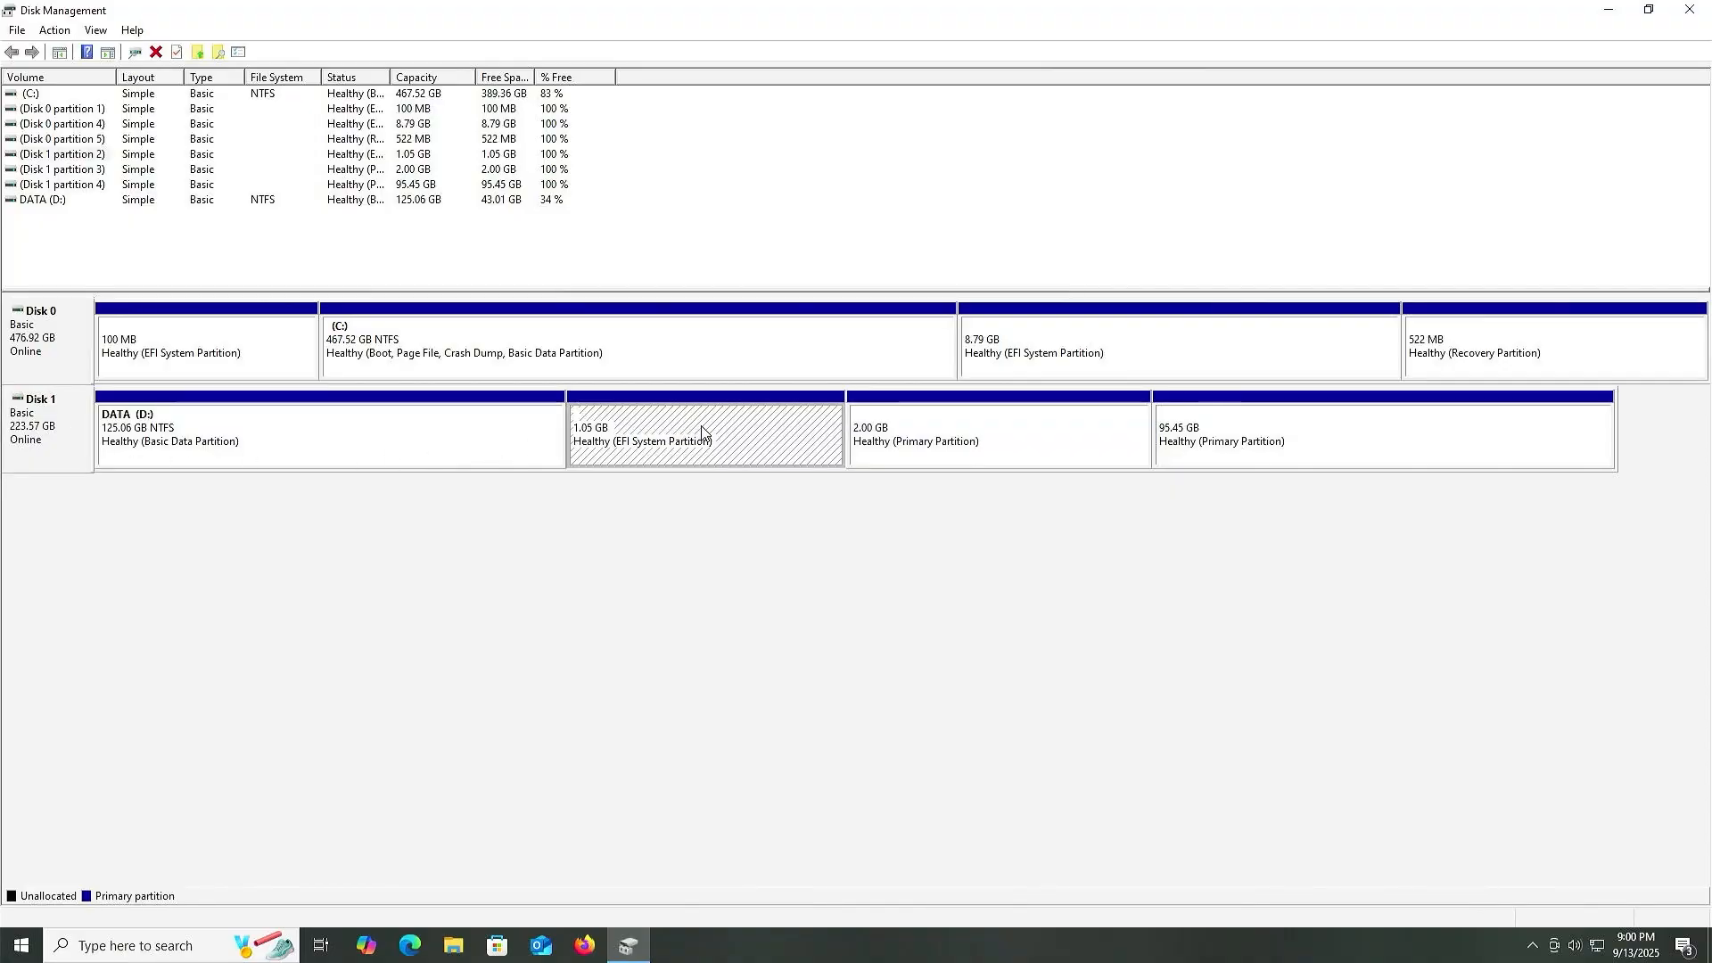
click(1001, 443)
click(1277, 432)
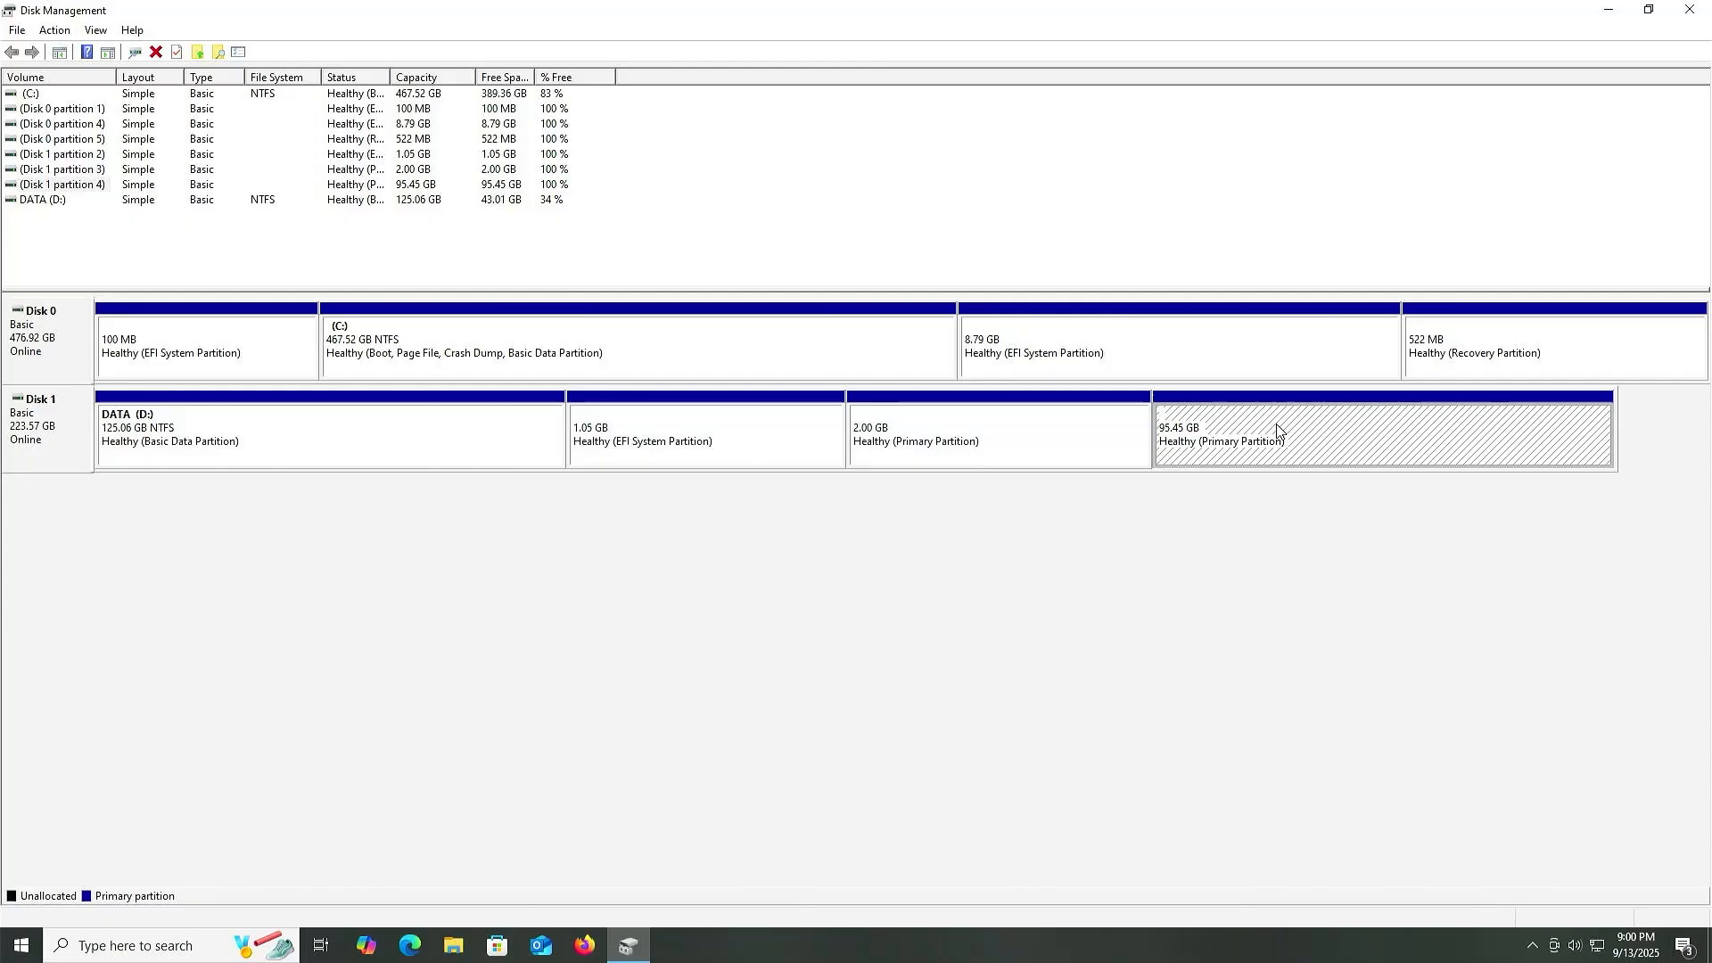
click(1138, 348)
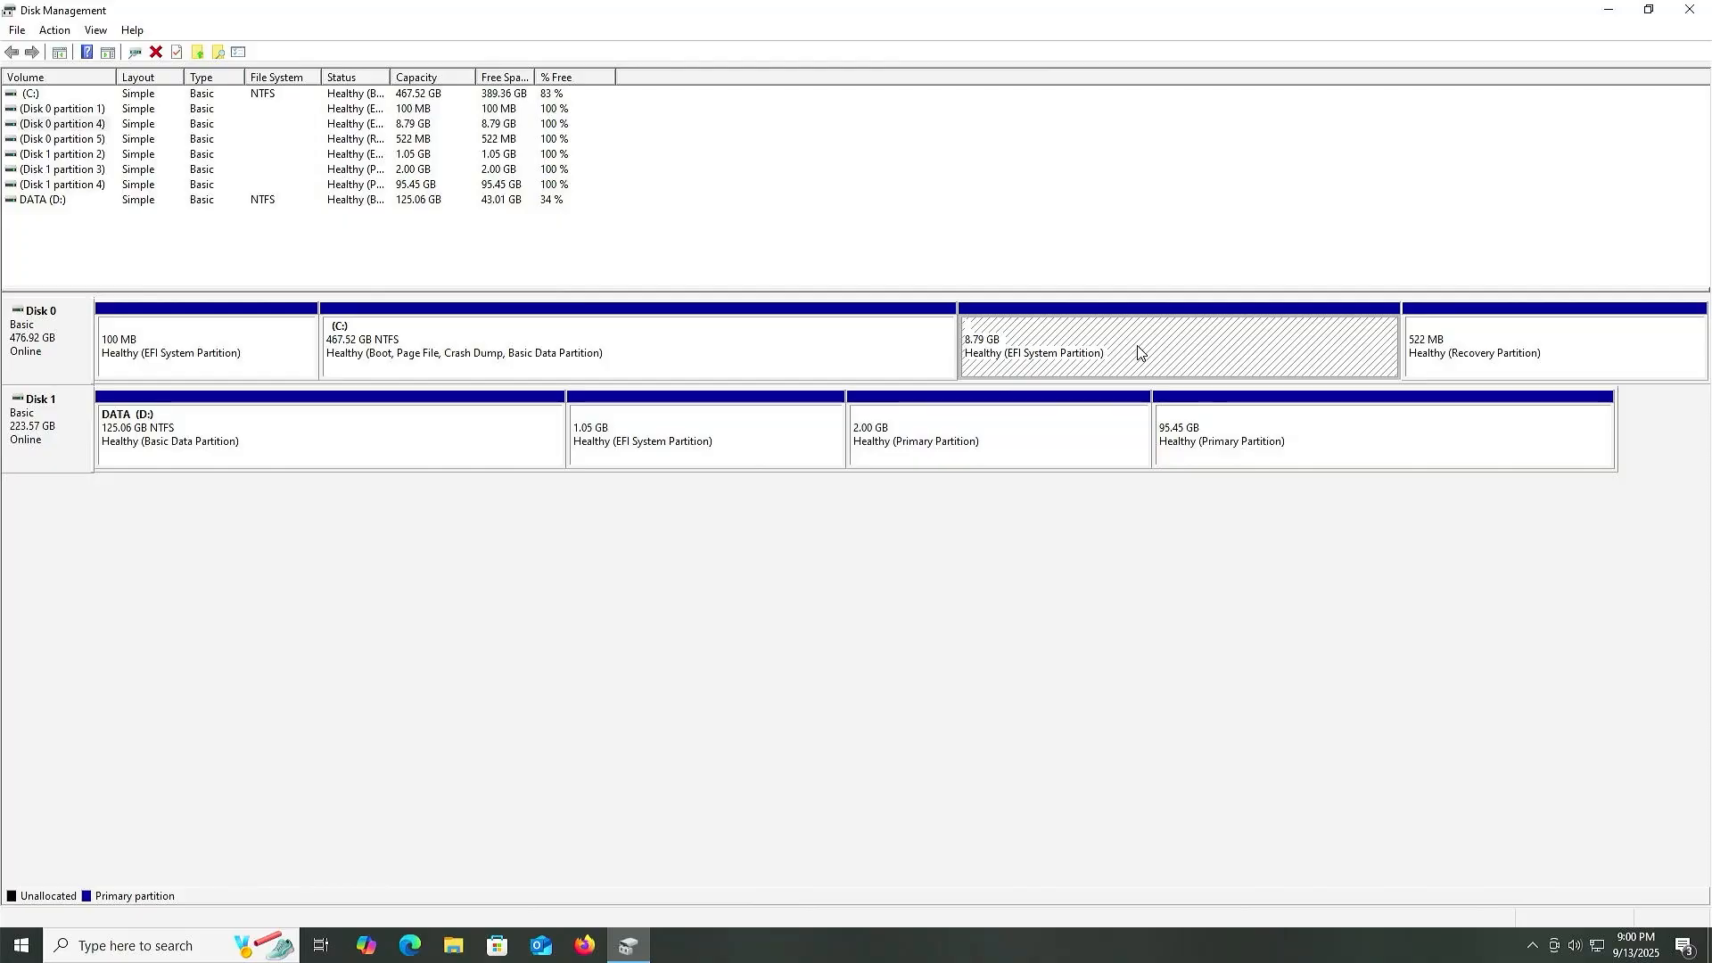
right_click(1138, 351)
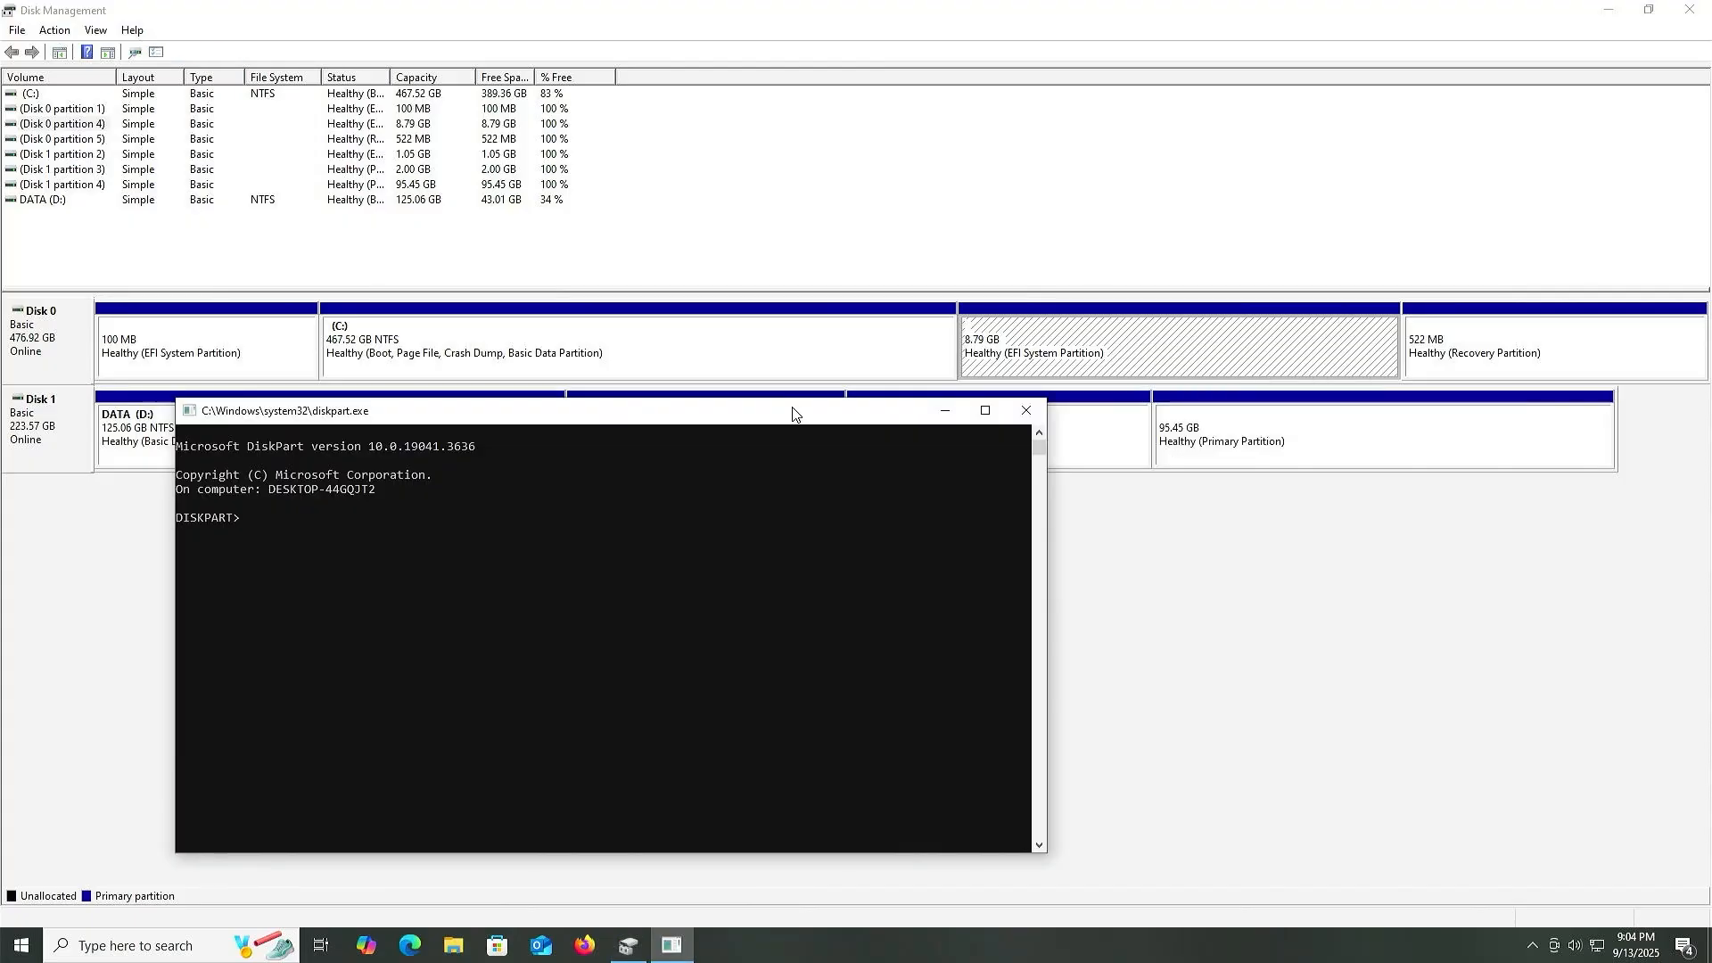
In DiskPart, list the disks, select disk 0 and list its partitions.
text(list disk)
key(Return)
text(sel disk 0)
key(Return)
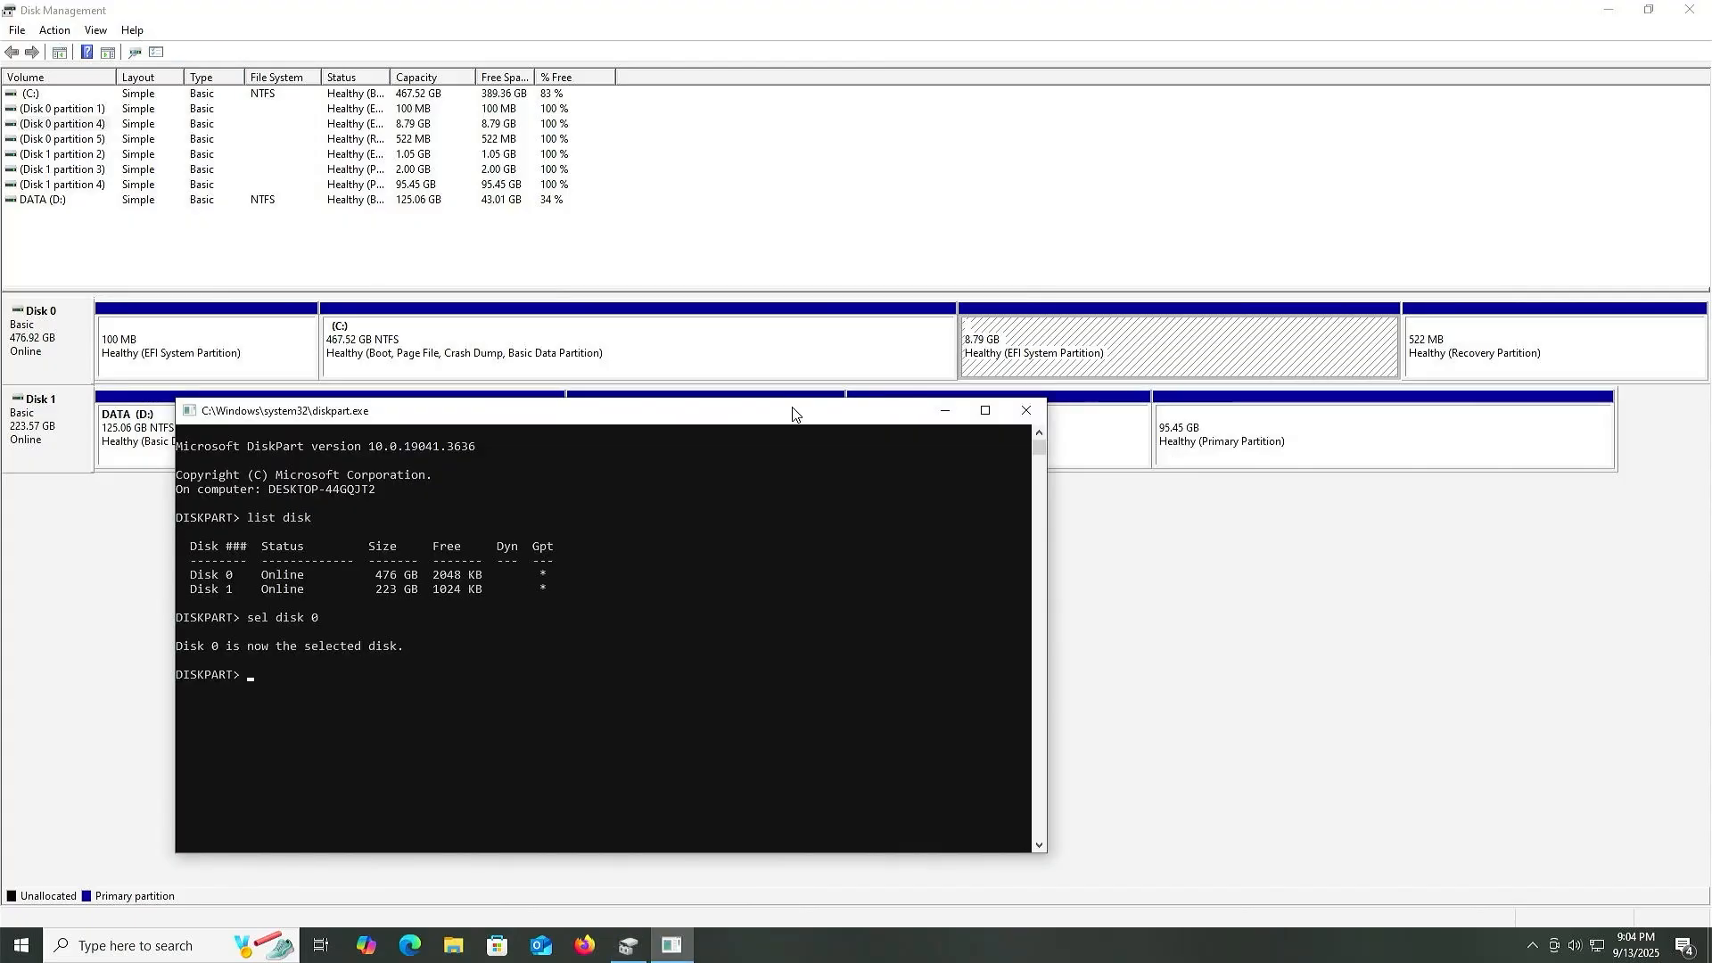
text(list part)
key(Return)
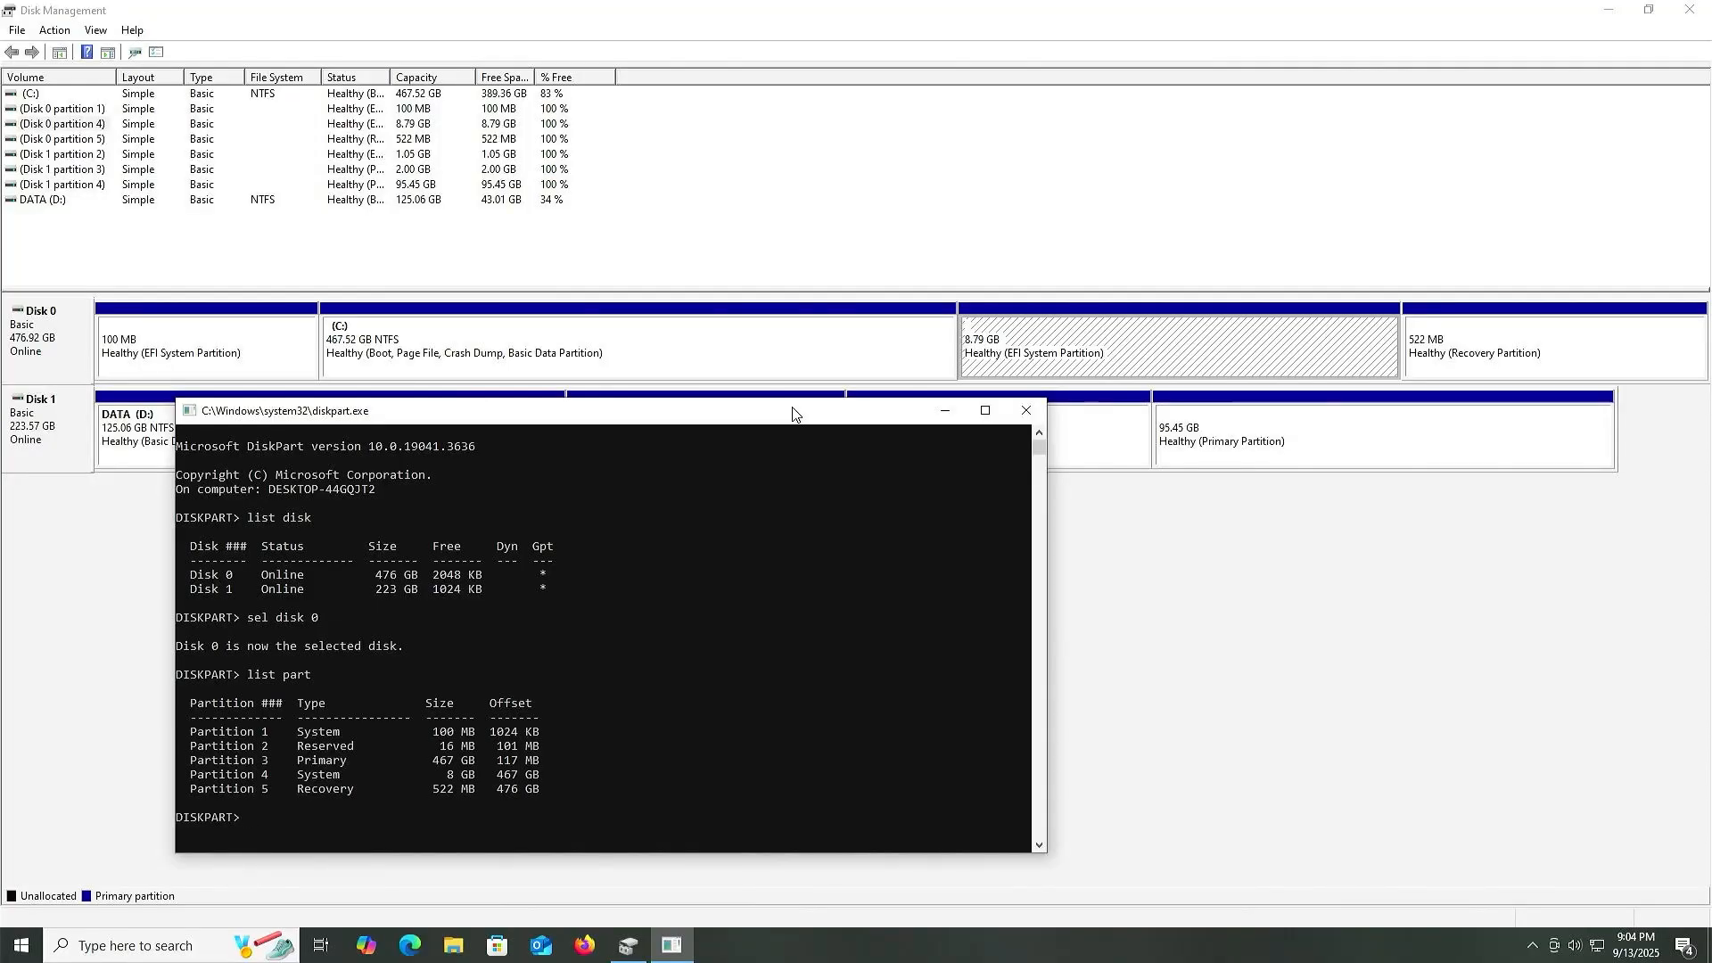
Select partition 4 on disk 0 and delete it with the override option.
text(sel part 4)
key(Return)
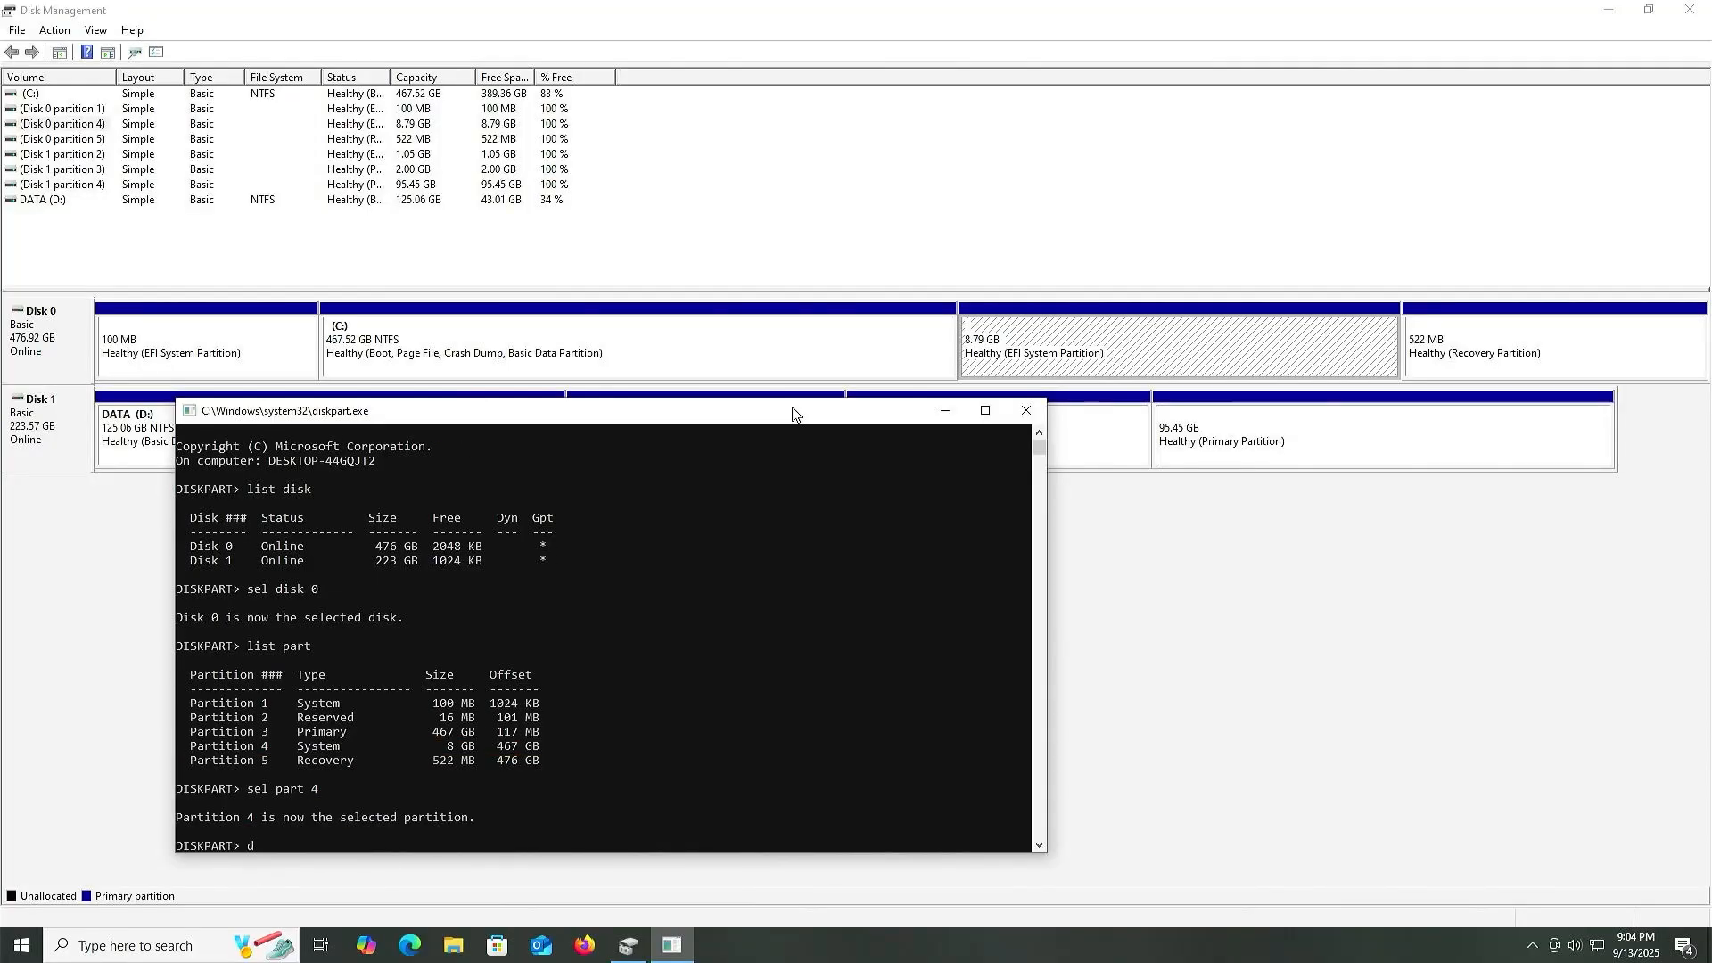
text(delete partition override)
key(Return)
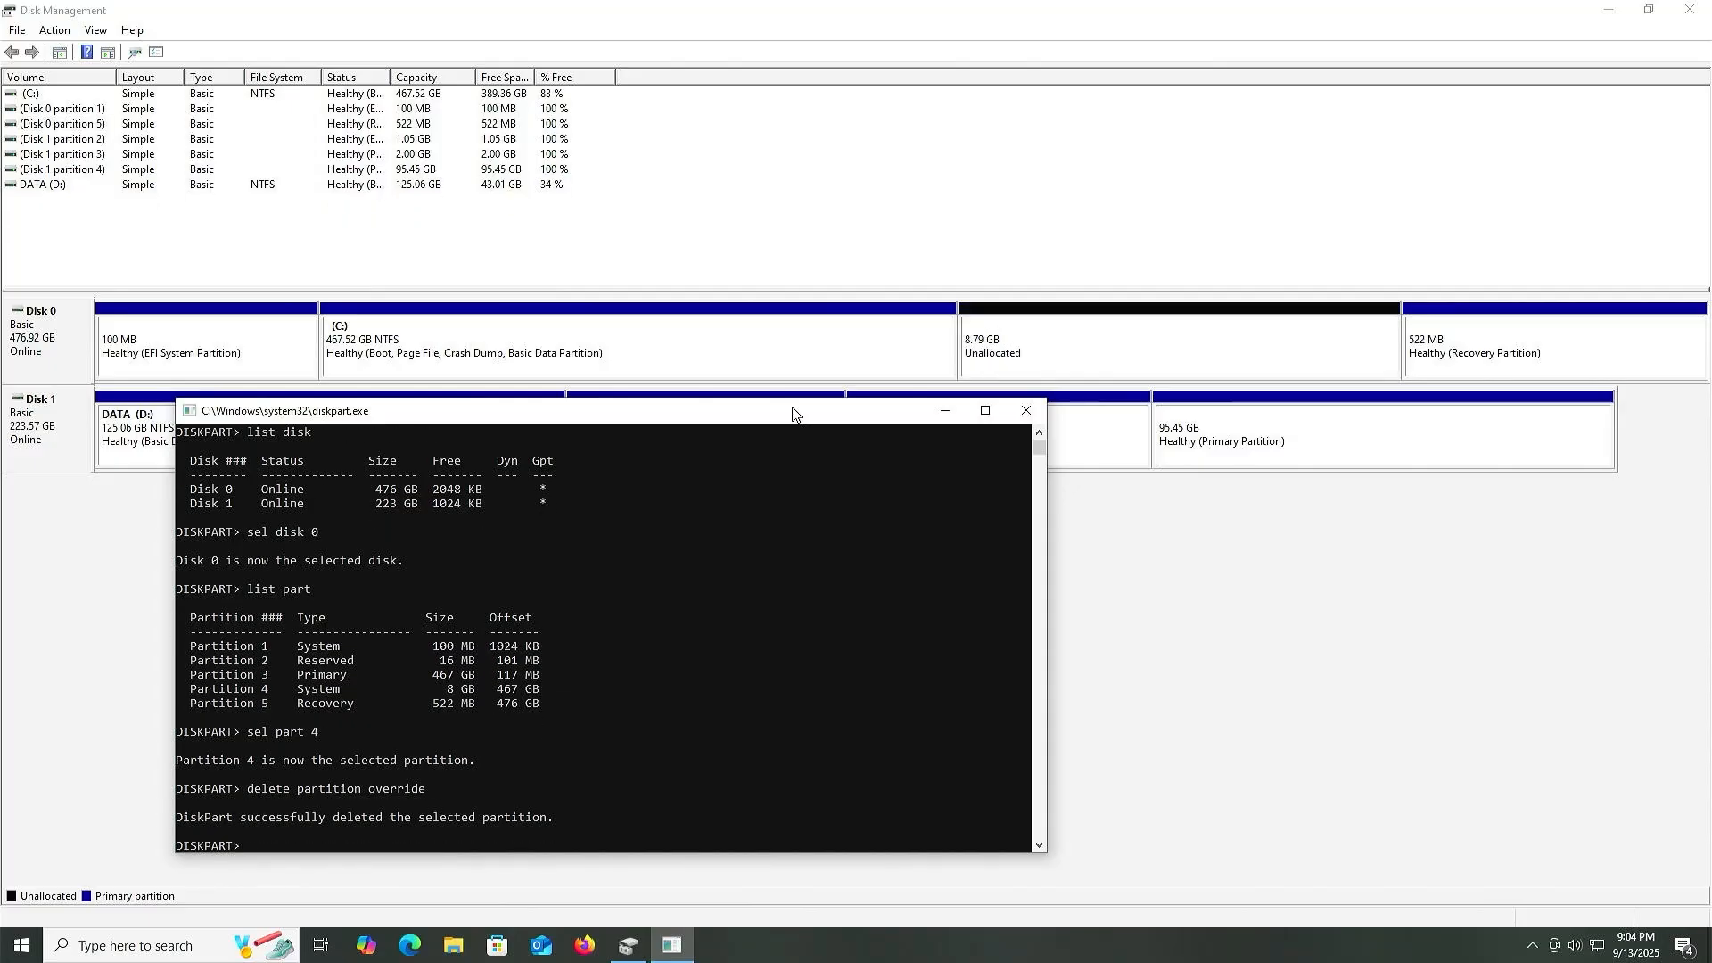
Extend the C: volume over the adjacent unallocated space, using the wizard's default size.
click(810, 361)
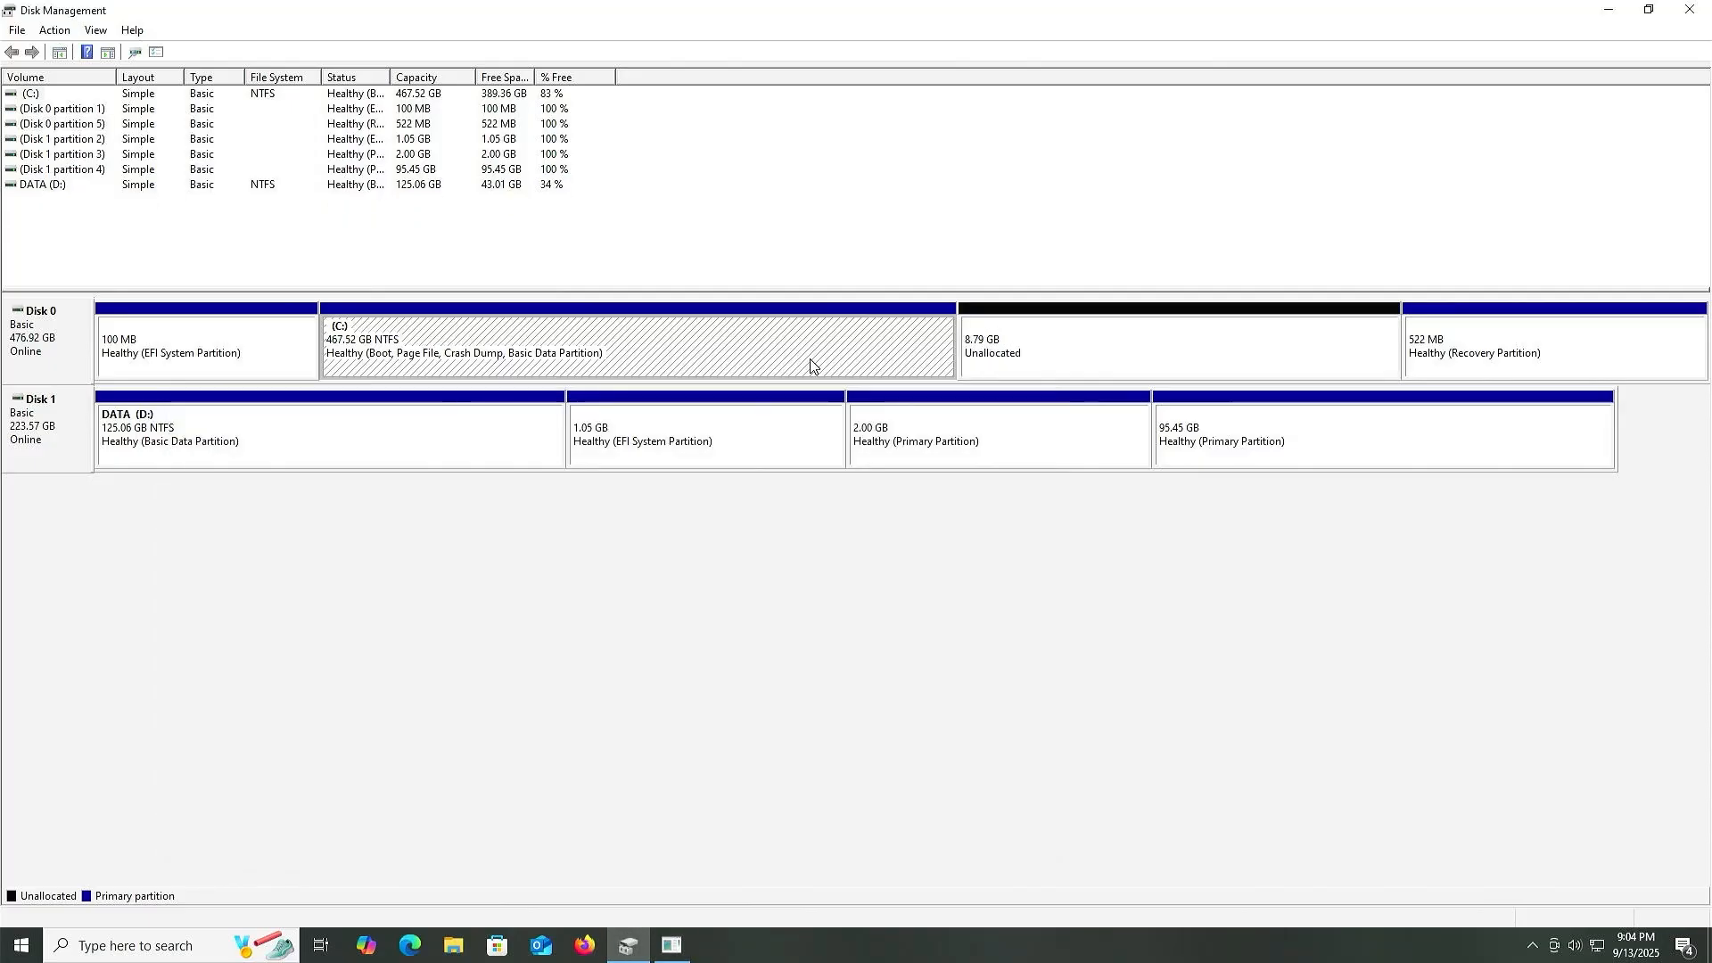
right_click(810, 359)
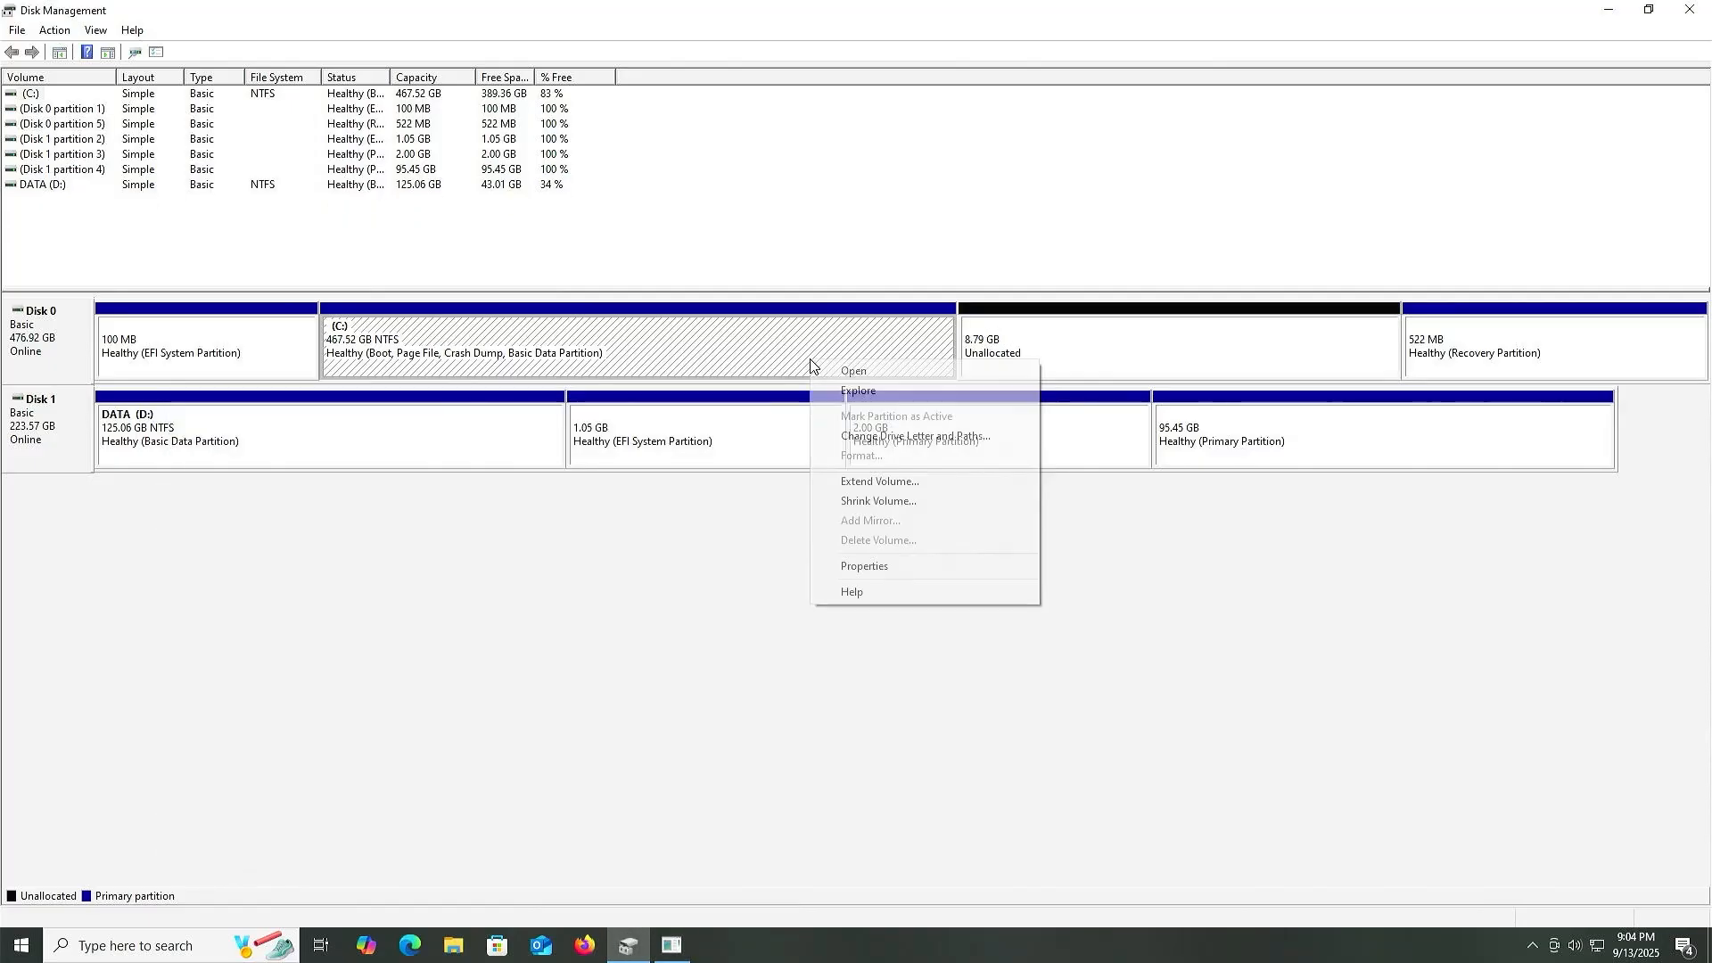
click(851, 482)
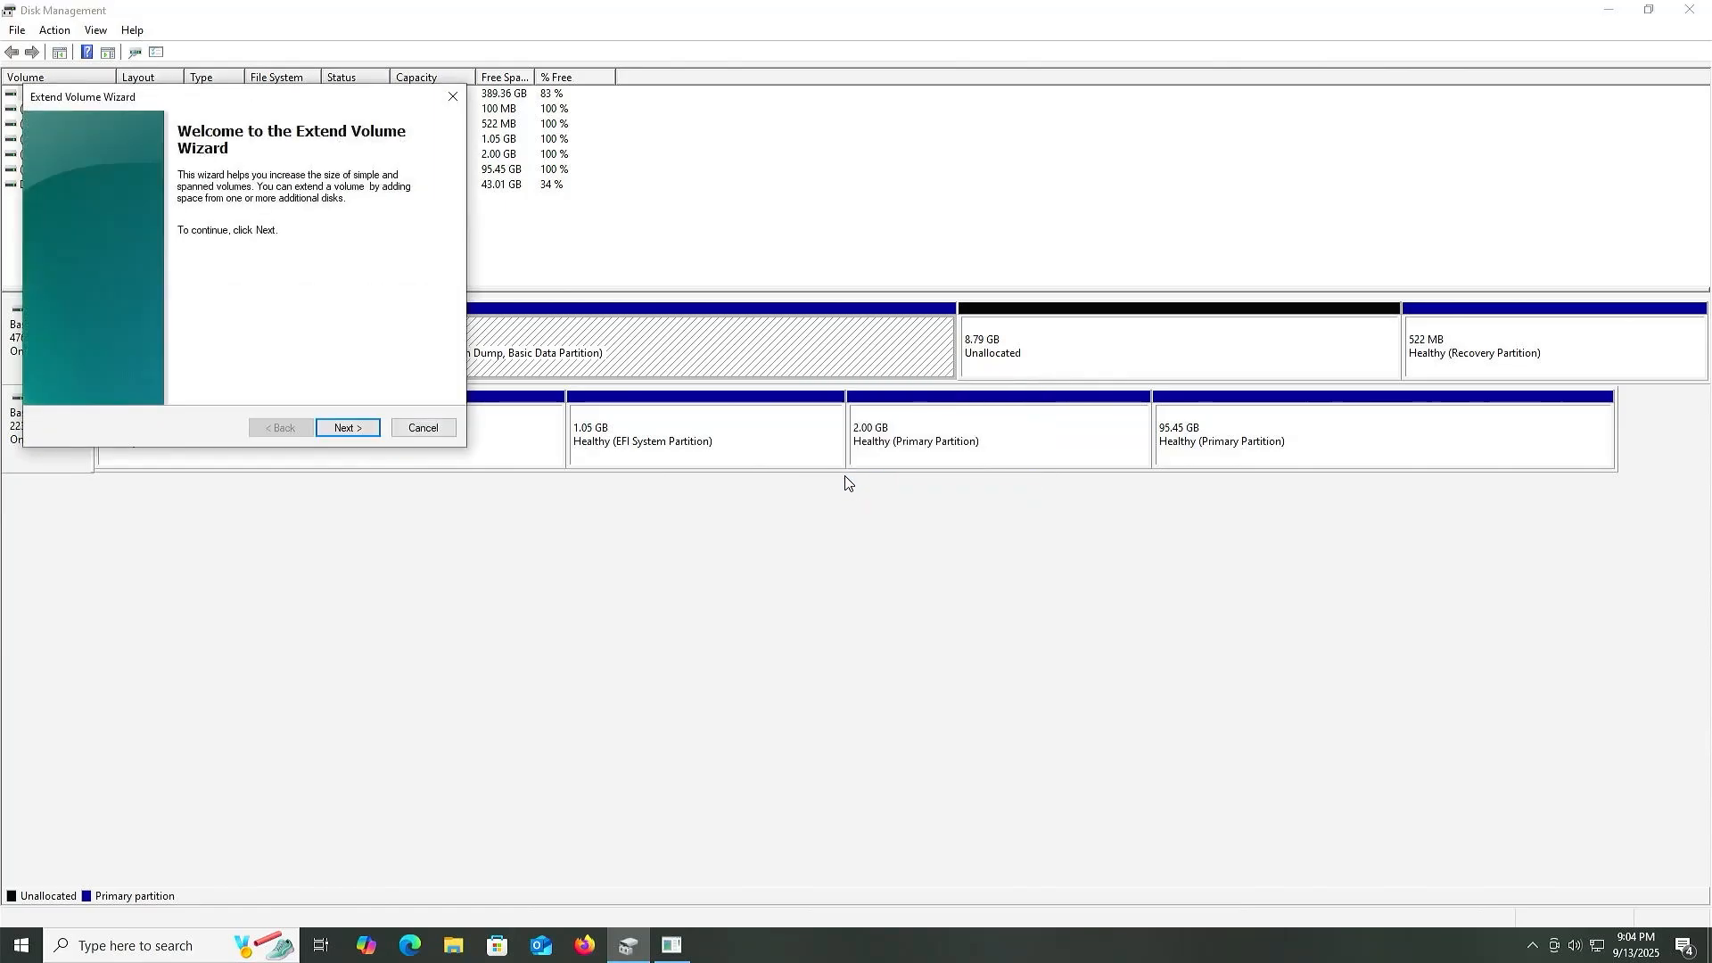
click(351, 428)
click(351, 428)
click(348, 427)
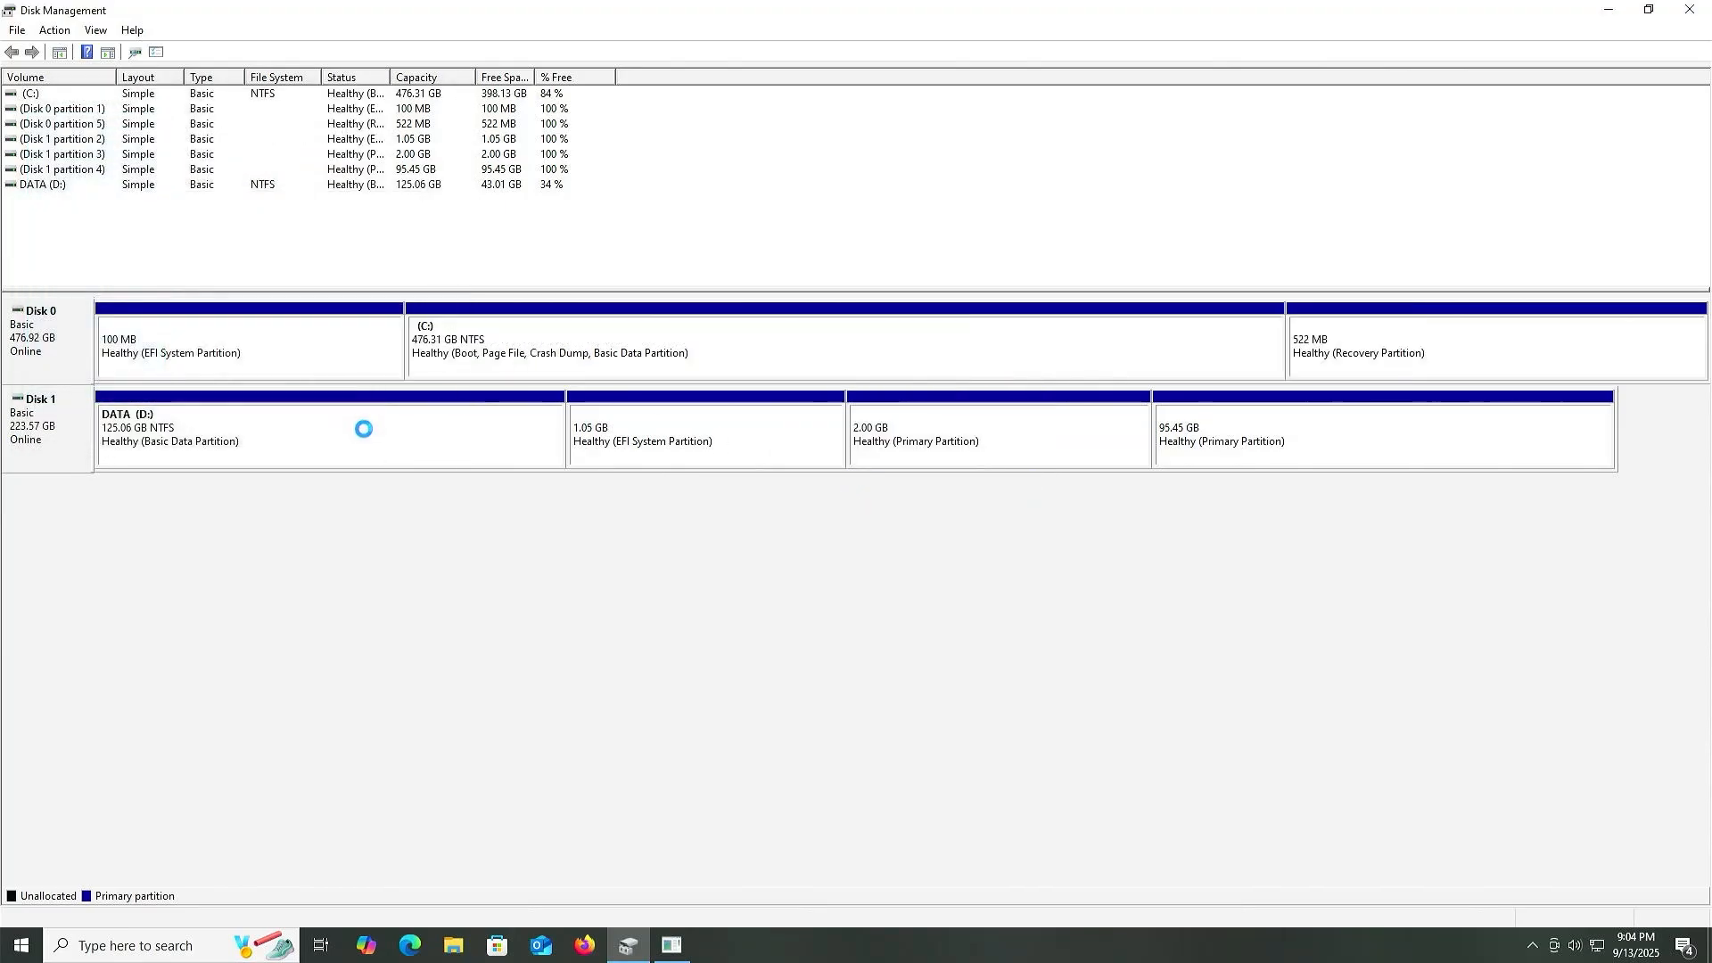